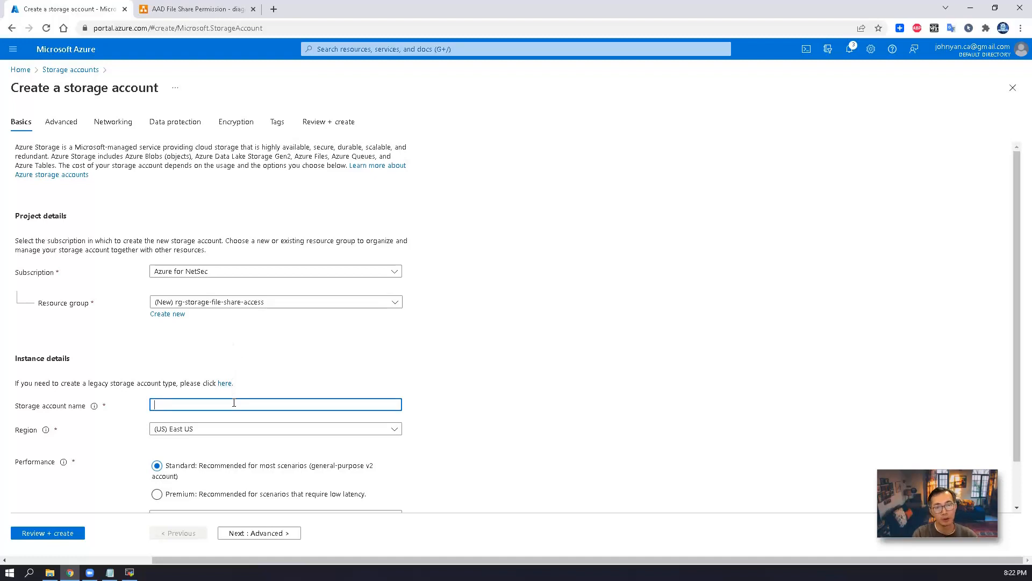
Create and deploy storage account st4fileshareaccess with locally-redundant storage (LRS) redundancy
{"action": "type", "text": "st4fileshareaccess"}
{"action": "scroll", "coordinate": [212, 485], "scroll_direction": "down", "scroll_amount": 1}
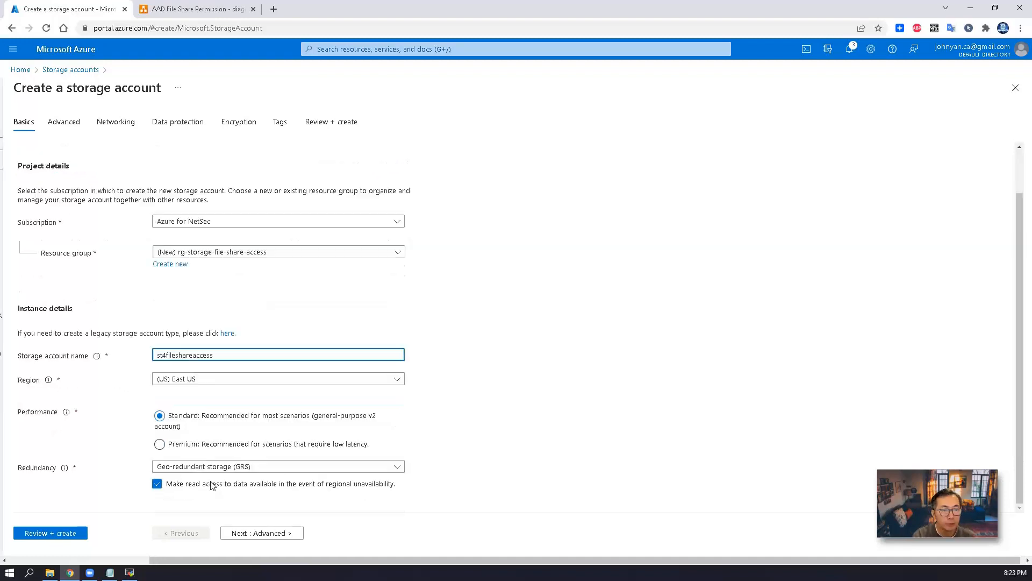
{"action": "left_click", "coordinate": [185, 467]}
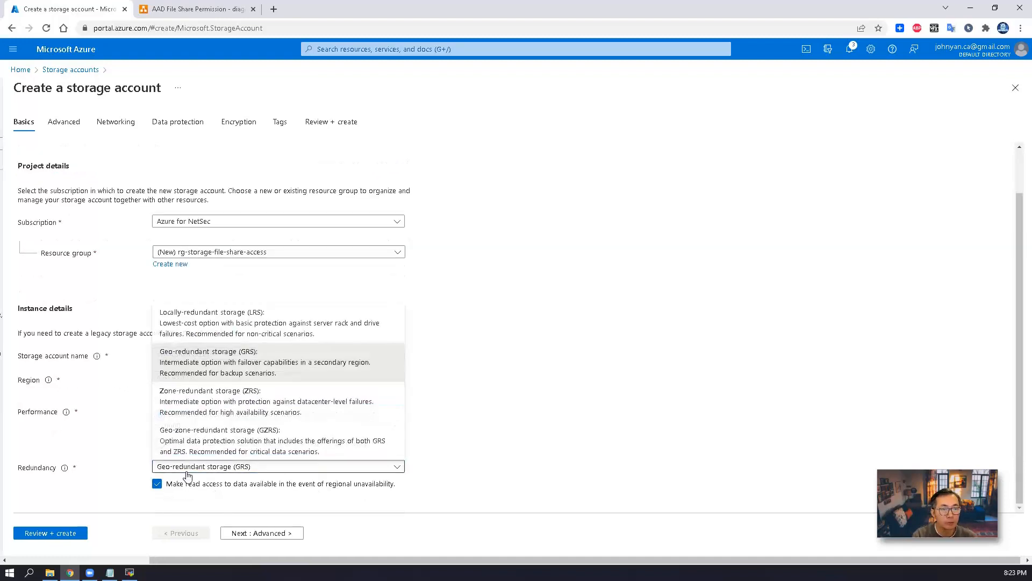
{"action": "left_click", "coordinate": [200, 327]}
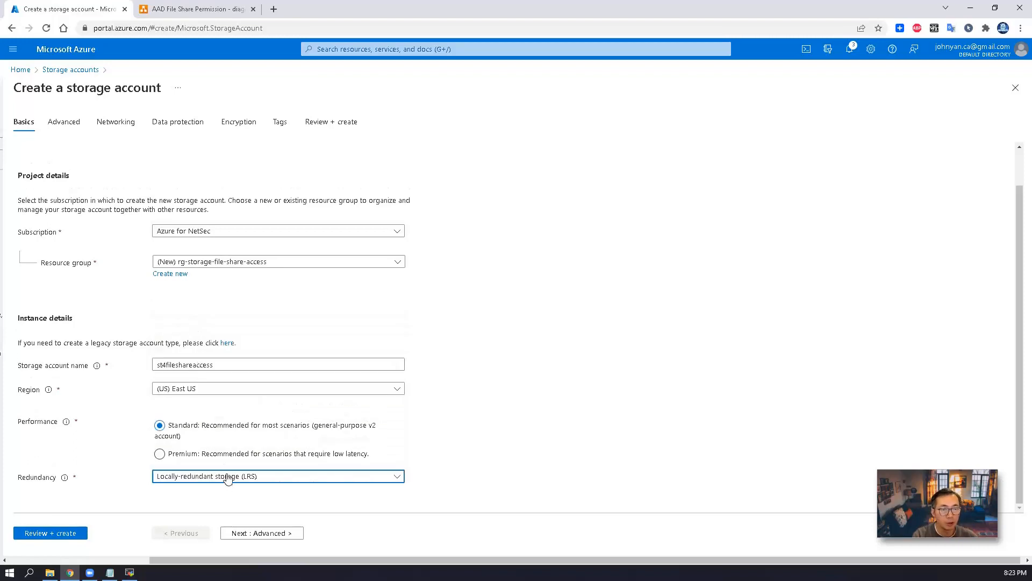
{"action": "left_click", "coordinate": [260, 533]}
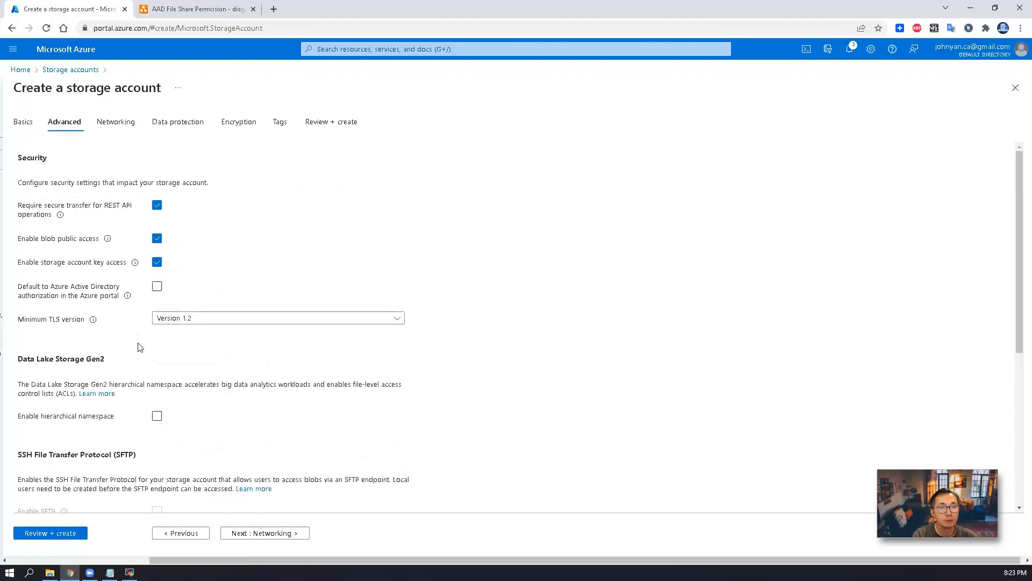
{"action": "scroll", "coordinate": [152, 371], "scroll_direction": "down", "scroll_amount": 5}
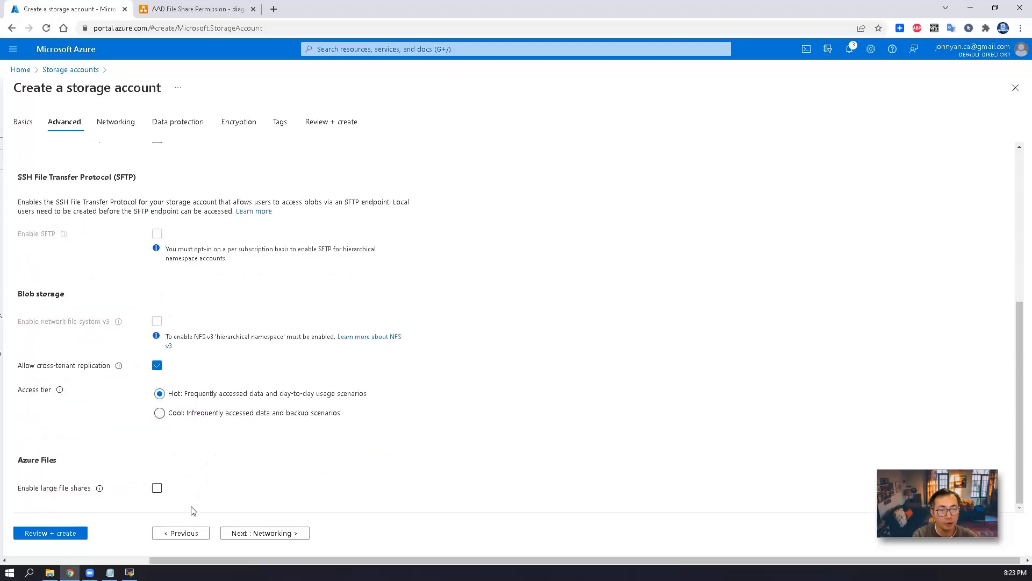
{"action": "left_click", "coordinate": [69, 534]}
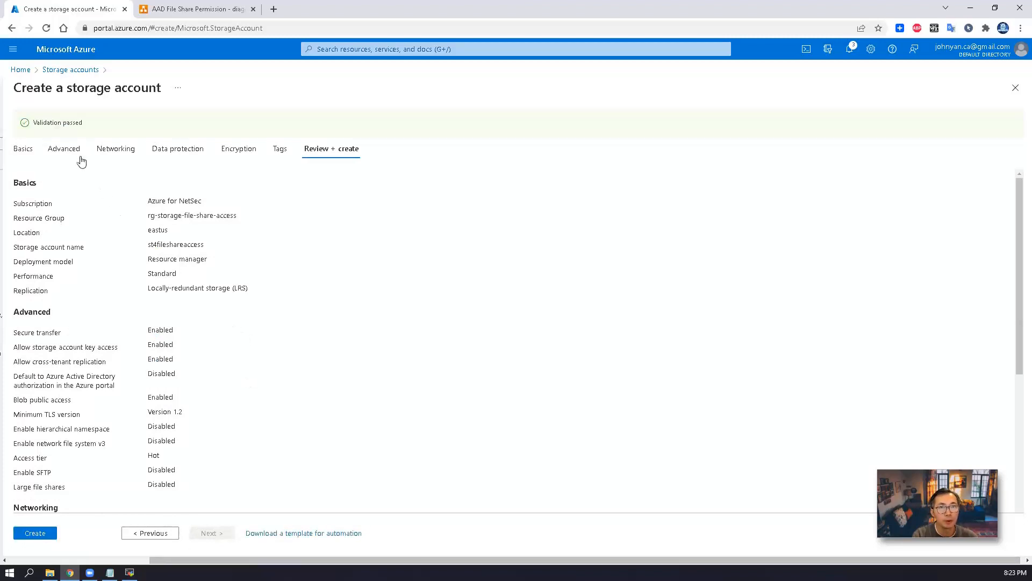
{"action": "left_click", "coordinate": [37, 535]}
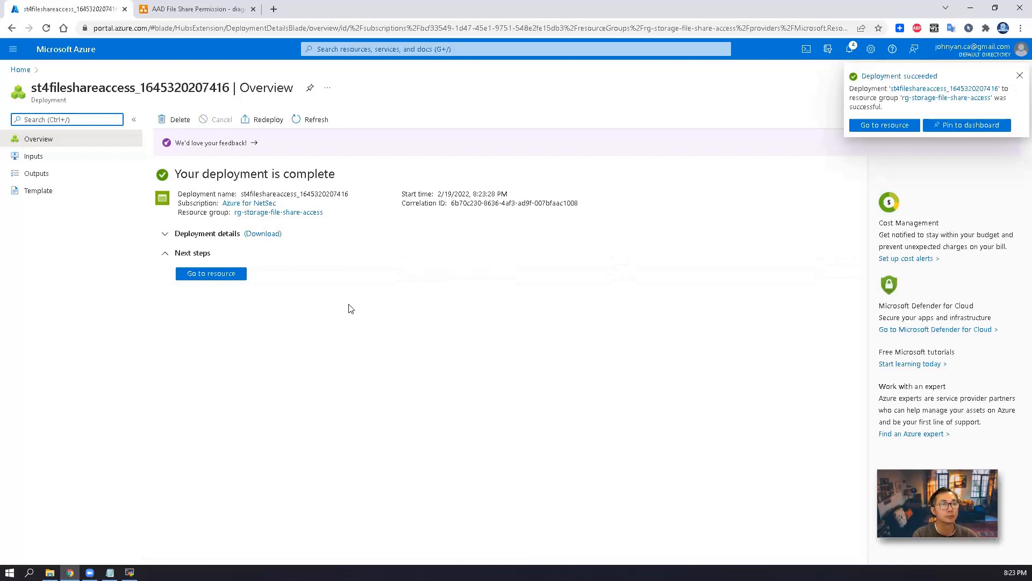
Open the new storage account's File shares and create fileshare1
{"action": "left_click", "coordinate": [239, 277]}
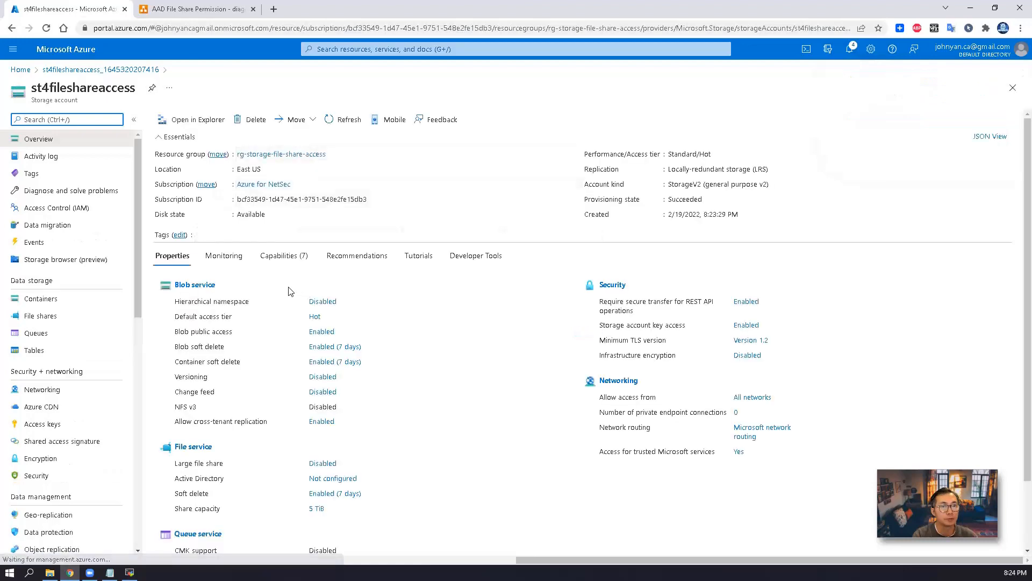
{"action": "left_click", "coordinate": [48, 322]}
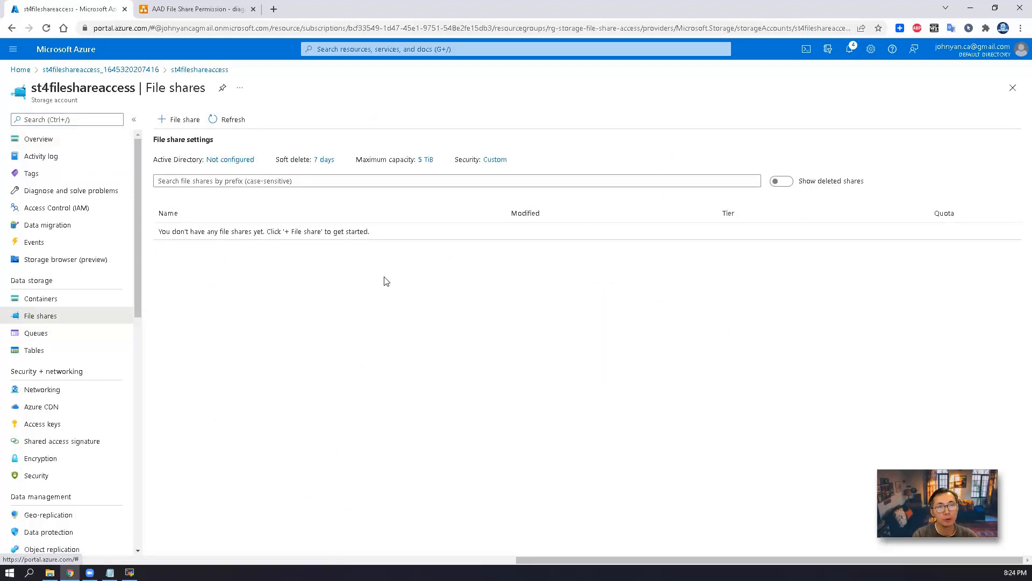
{"action": "left_click", "coordinate": [179, 120]}
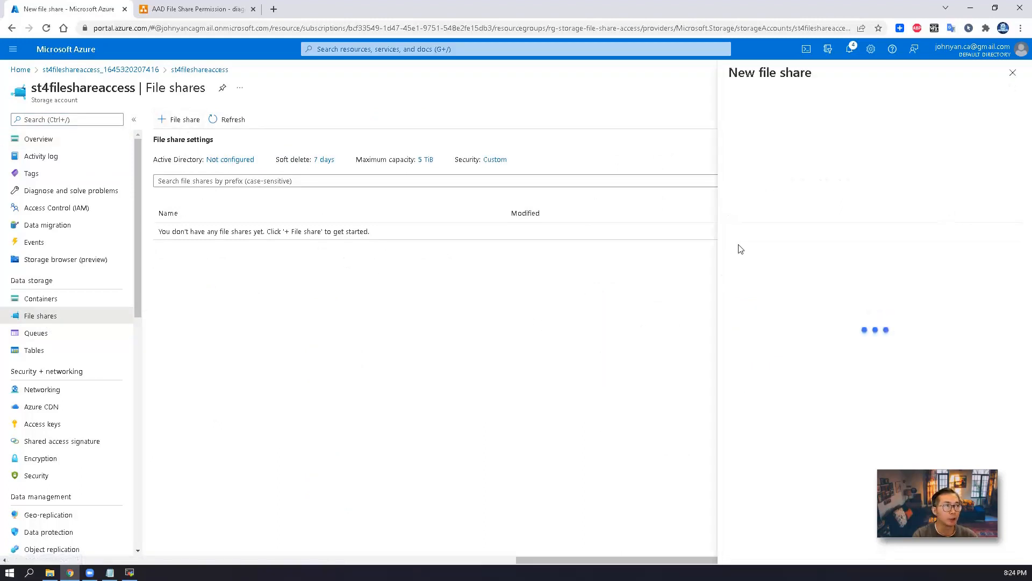
{"action": "type", "text": "fileshare1"}
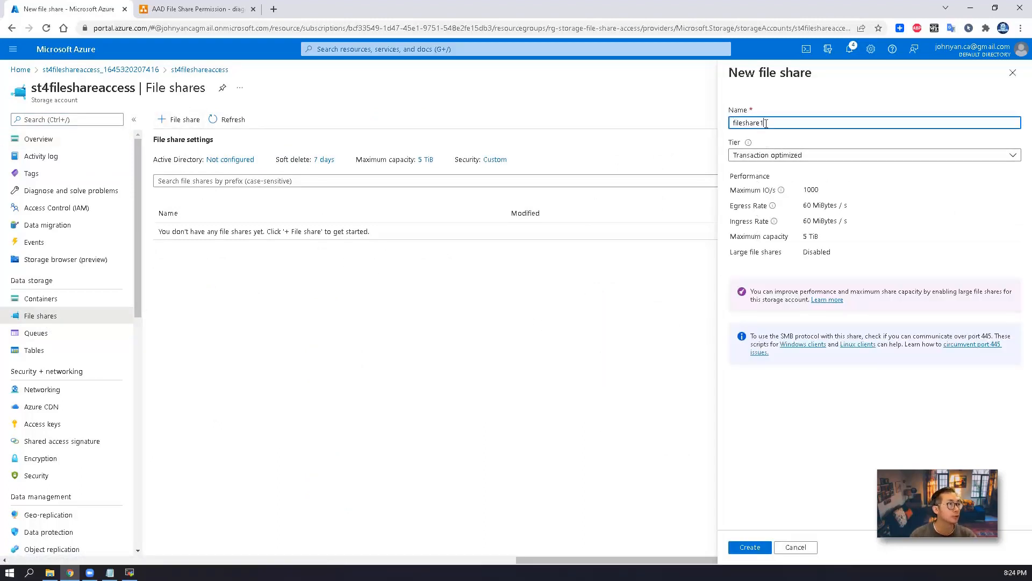
{"action": "left_click", "coordinate": [753, 548]}
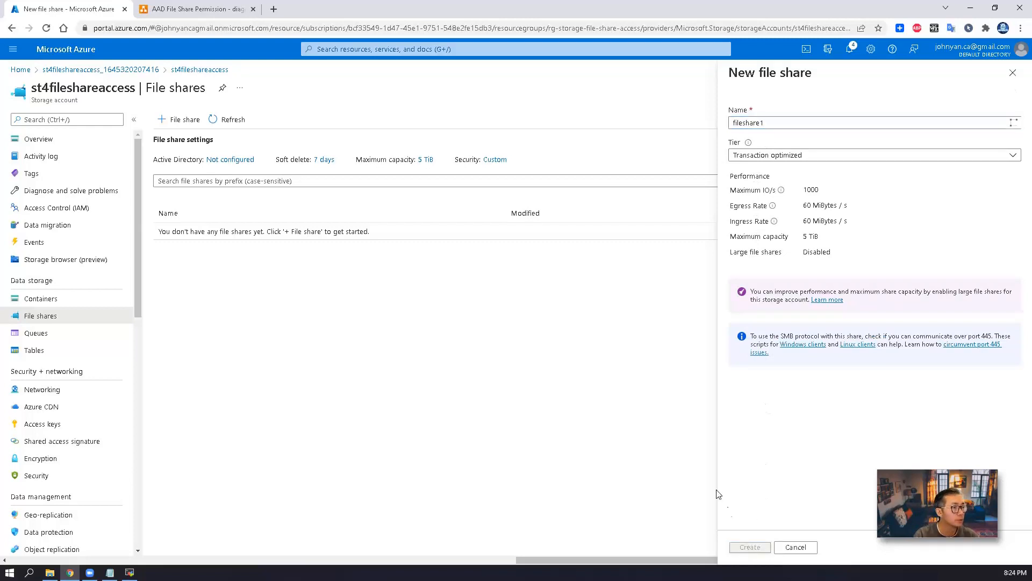
Create a second share fileshare2, then open fileshare1
{"action": "left_click", "coordinate": [186, 119]}
{"action": "type", "text": "fileshare2"}
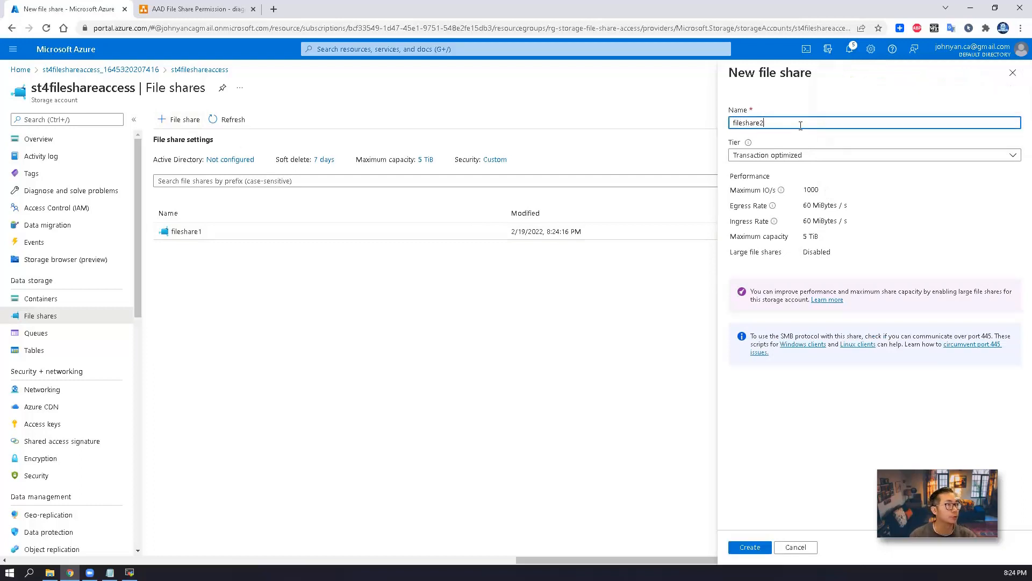
{"action": "left_click", "coordinate": [758, 547]}
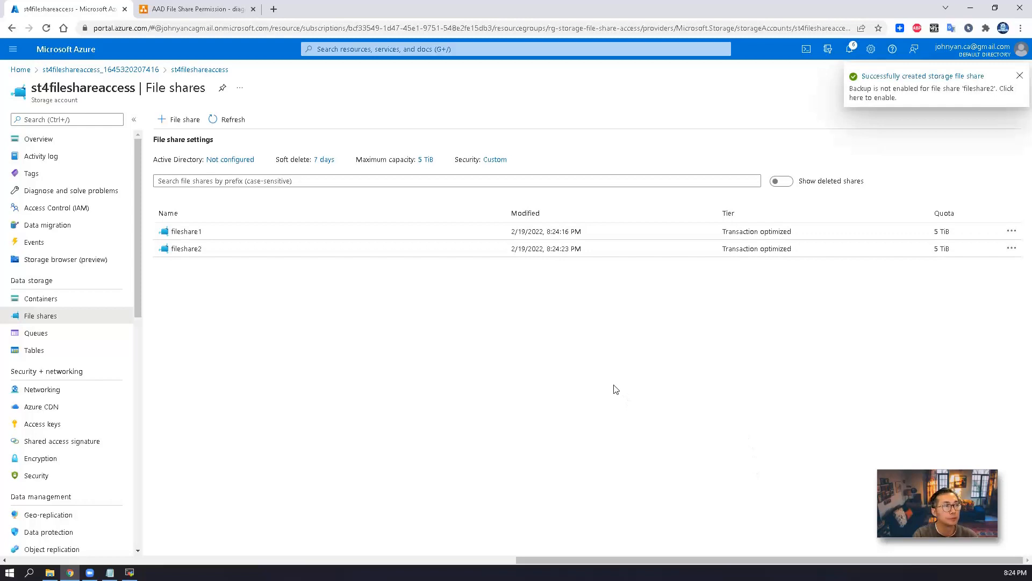
{"action": "left_click", "coordinate": [192, 231]}
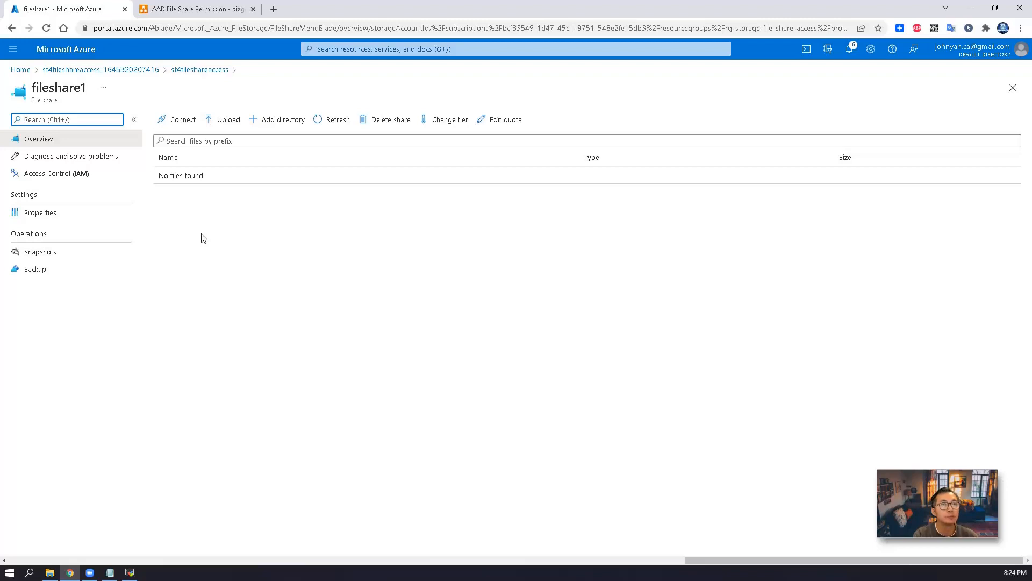
Copy fileshare1's full PowerShell connection script from the Connect panel into Notepad
{"action": "left_click", "coordinate": [177, 120]}
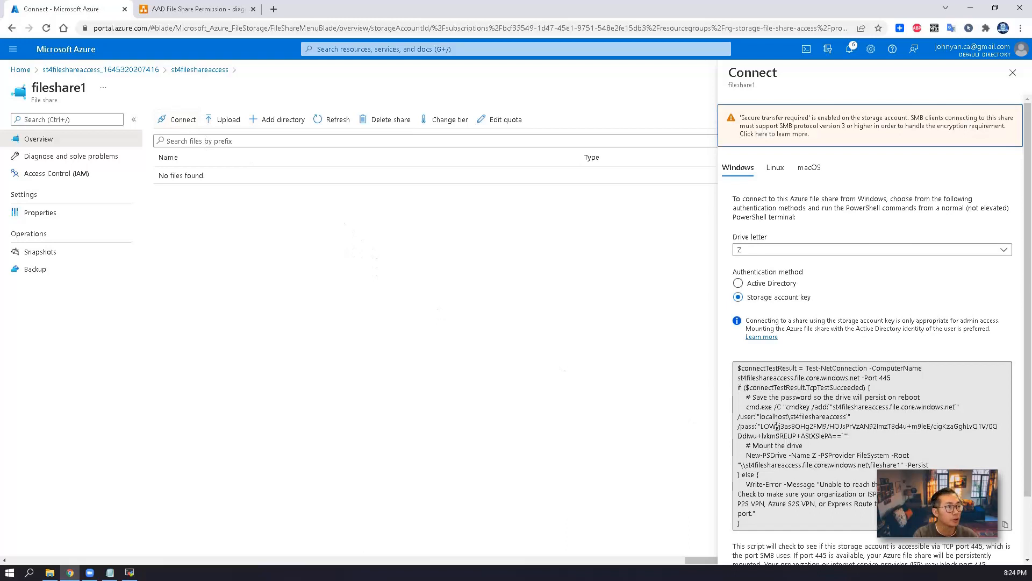
{"action": "left_click", "coordinate": [736, 368]}
{"action": "key", "text": "ctrl+a"}
{"action": "left_click_drag", "start_coordinate": [760, 400], "coordinate": [765, 407]}
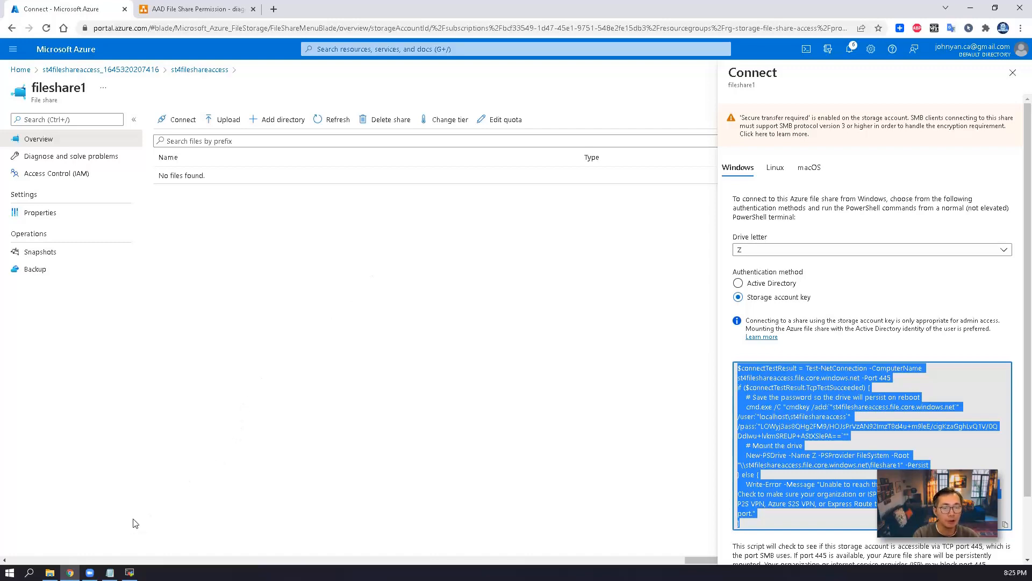
{"action": "left_click", "coordinate": [110, 572]}
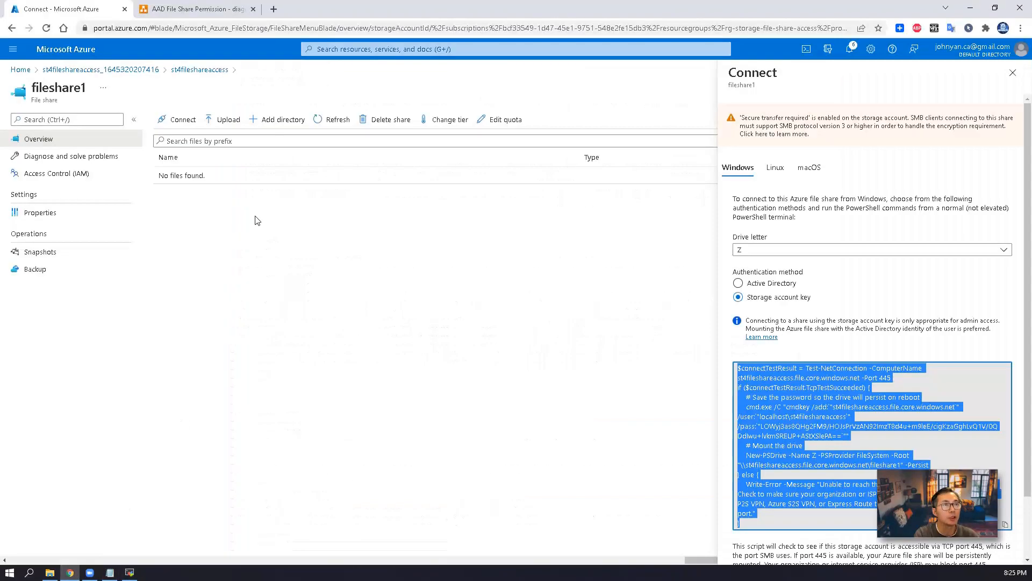
Review the AAD File Share Permission diagram, then go to the Azure Virtual machines list
{"action": "left_click", "coordinate": [197, 9]}
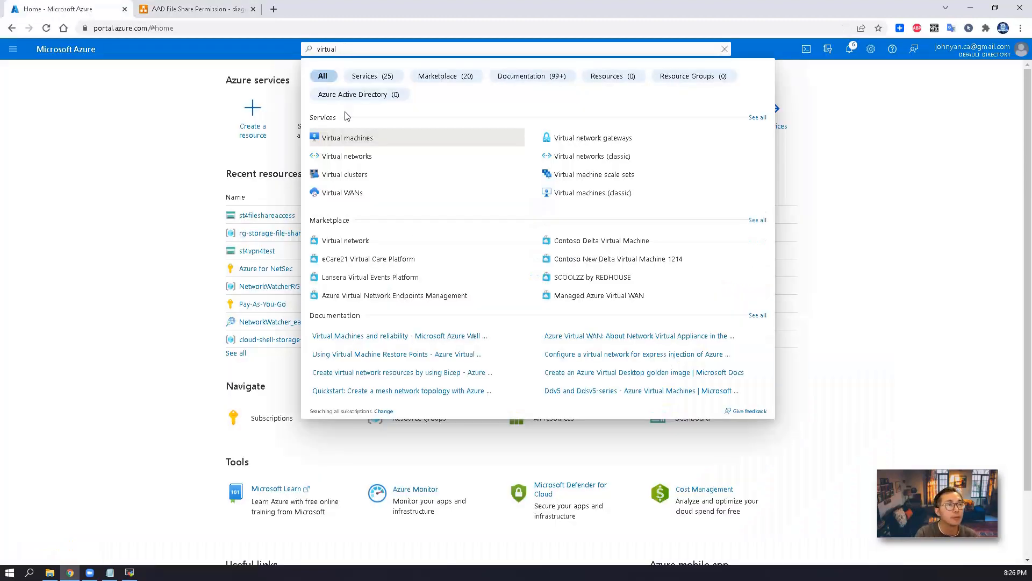
{"action": "left_click", "coordinate": [347, 138]}
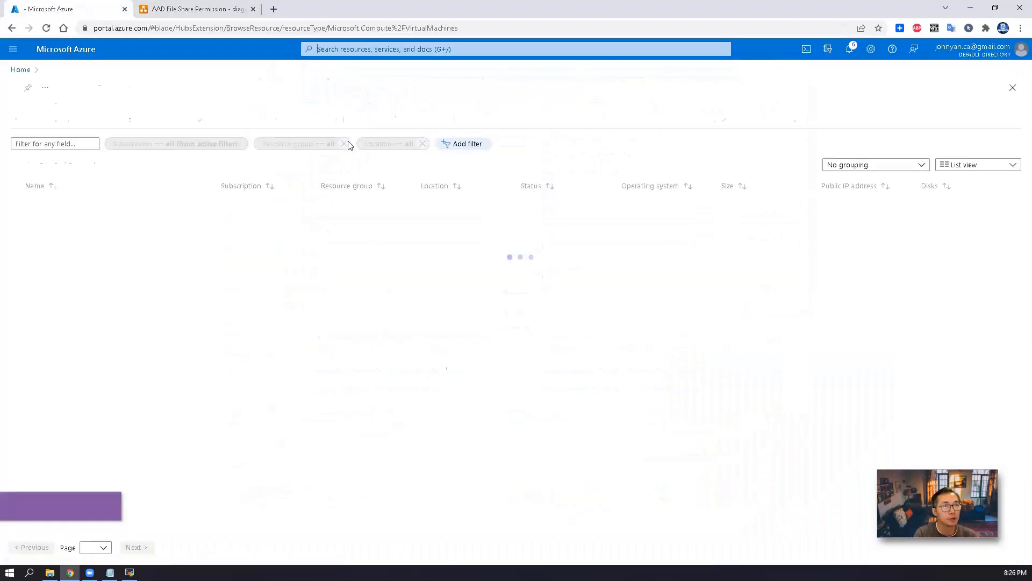
Start a new VM named vm-file-share-server in resource group rg-storage-file-share-access
{"action": "left_click", "coordinate": [37, 120]}
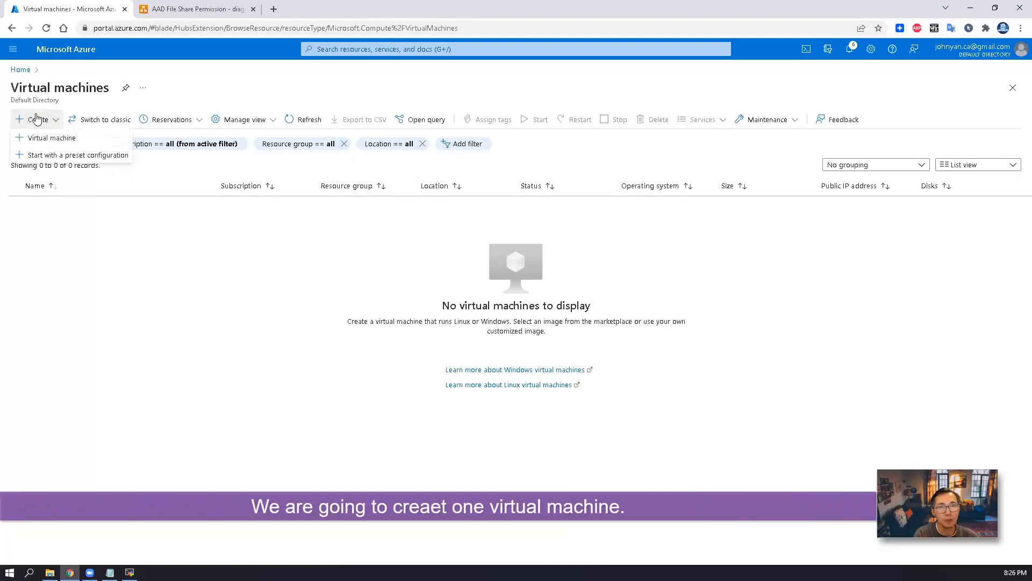
{"action": "left_click", "coordinate": [52, 134]}
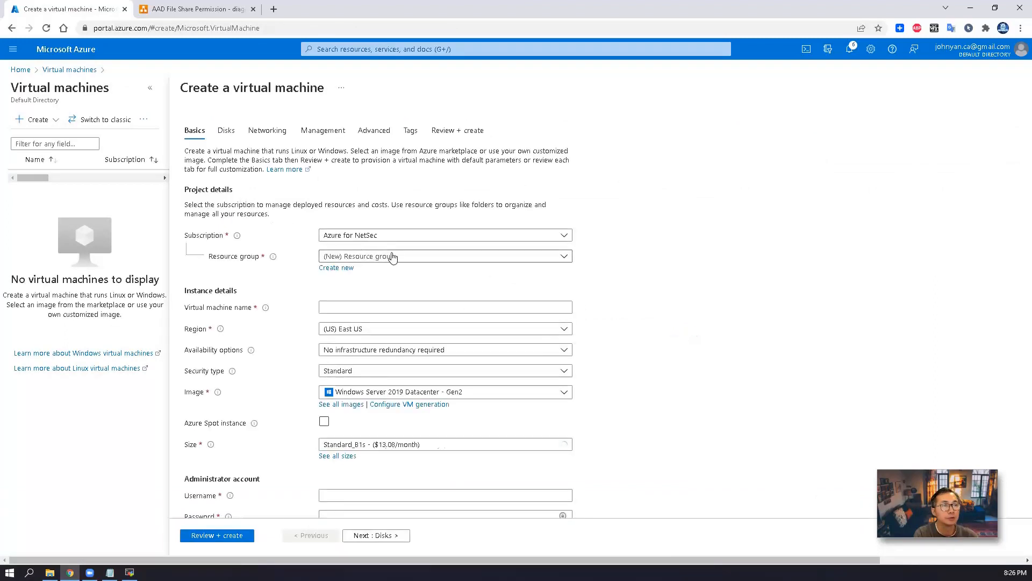
{"action": "left_click", "coordinate": [392, 256]}
{"action": "left_click", "coordinate": [395, 328]}
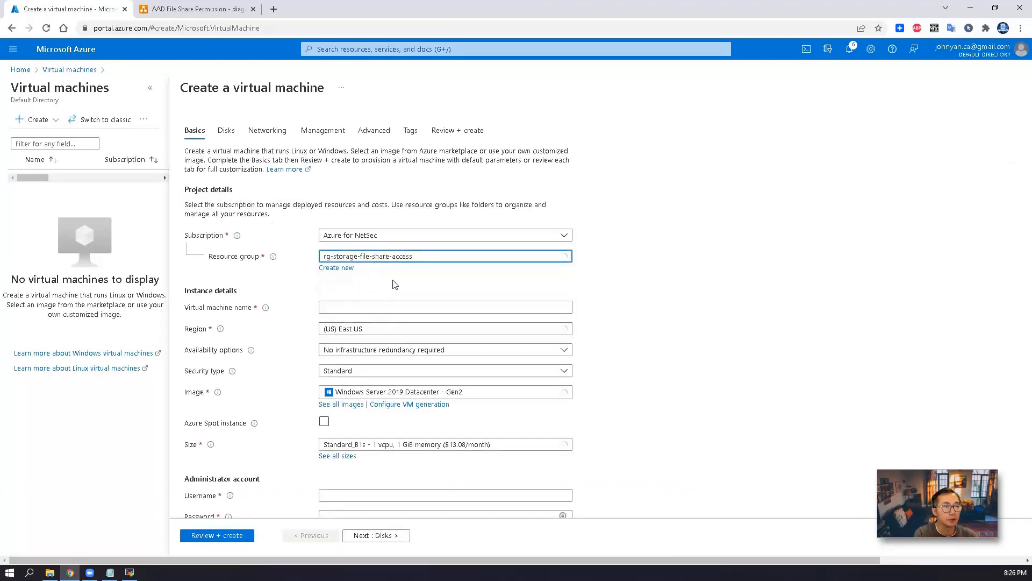
{"action": "left_click", "coordinate": [350, 311]}
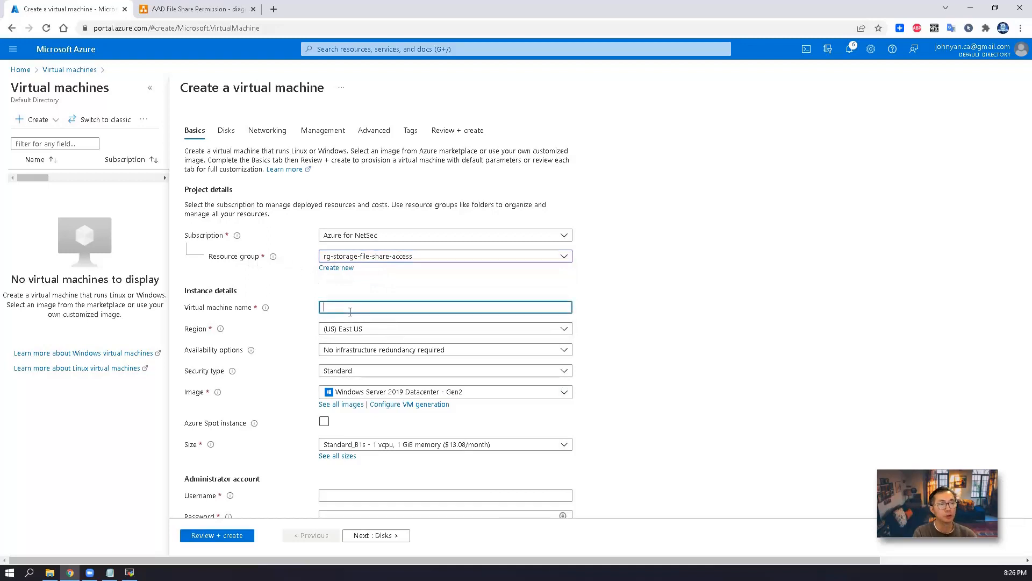
{"action": "type", "text": "vm-file-share-server"}
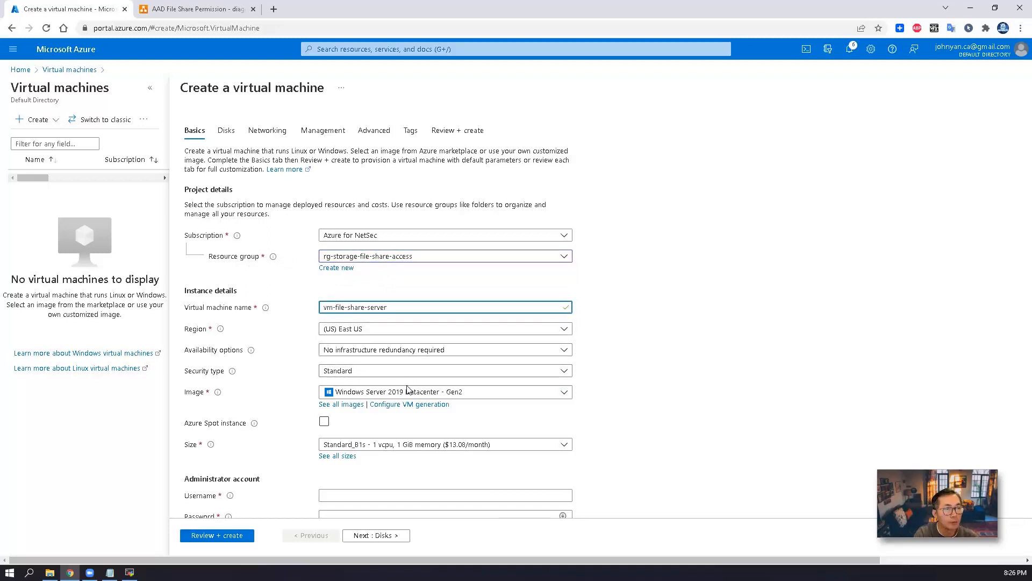
Keep the Windows Server 2019 image and choose VM size Standard_B2s
{"action": "left_click", "coordinate": [474, 395]}
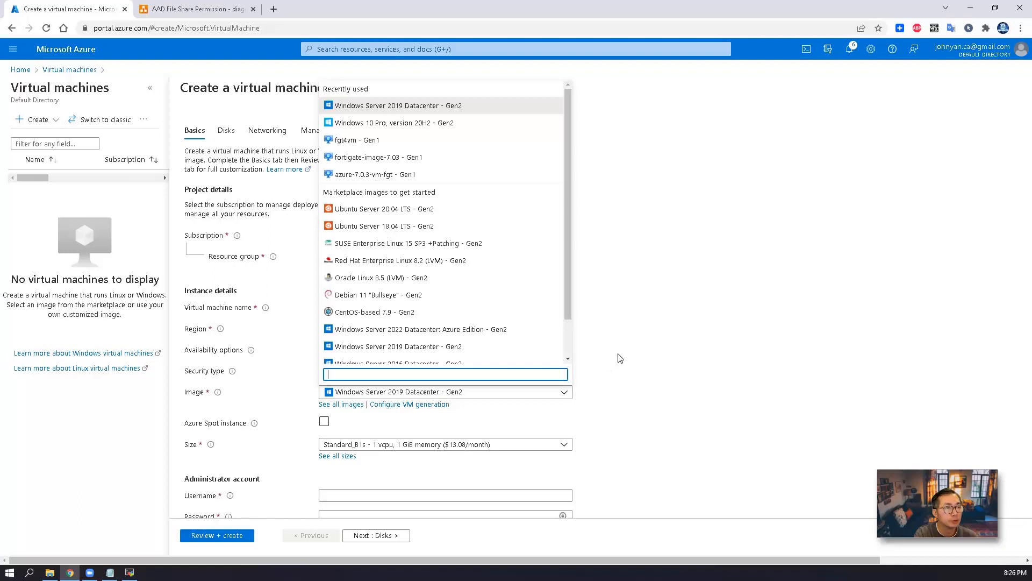
{"action": "left_click", "coordinate": [594, 339]}
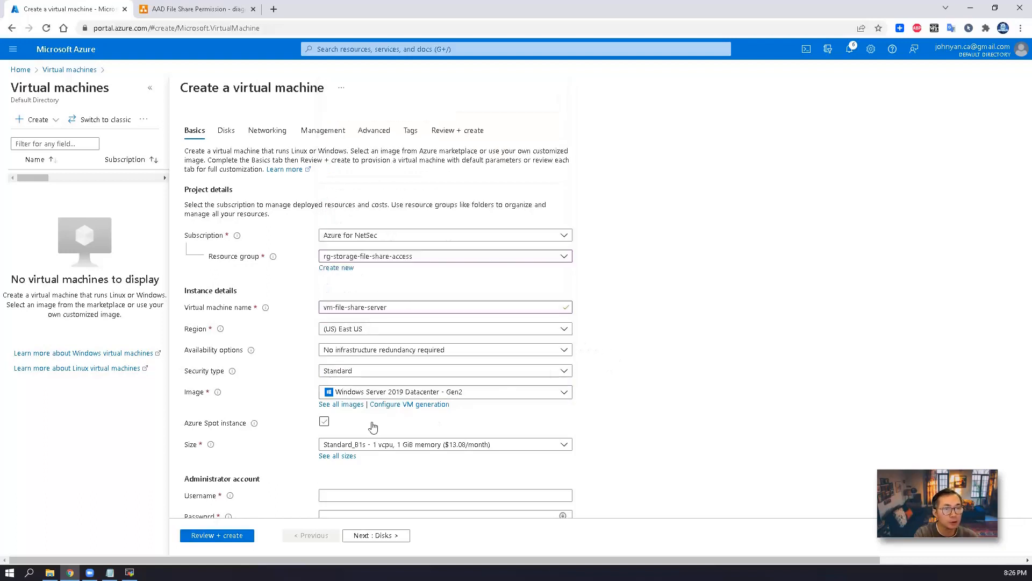
{"action": "scroll", "coordinate": [368, 427], "scroll_direction": "down", "scroll_amount": 1}
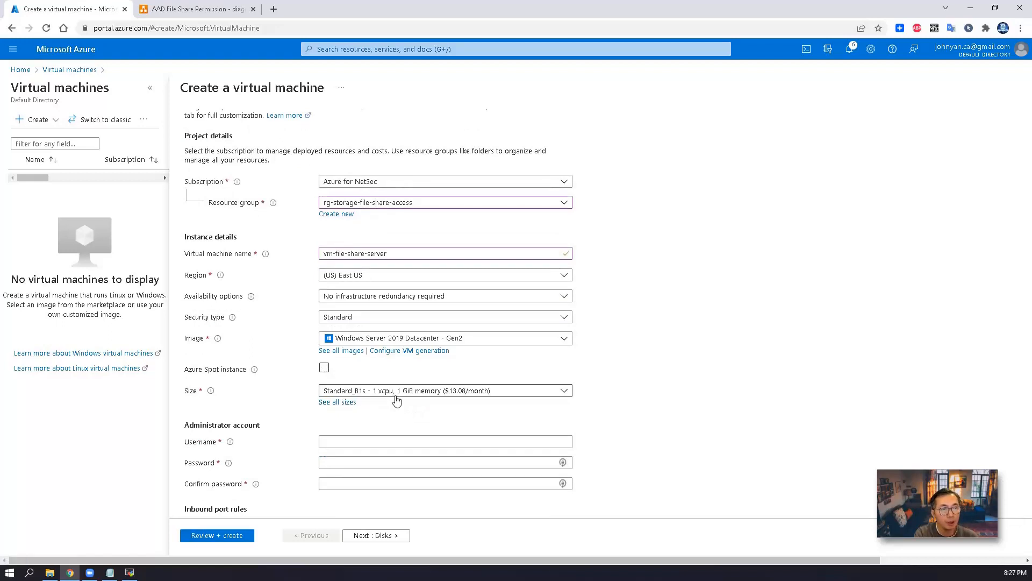
{"action": "left_click", "coordinate": [395, 396]}
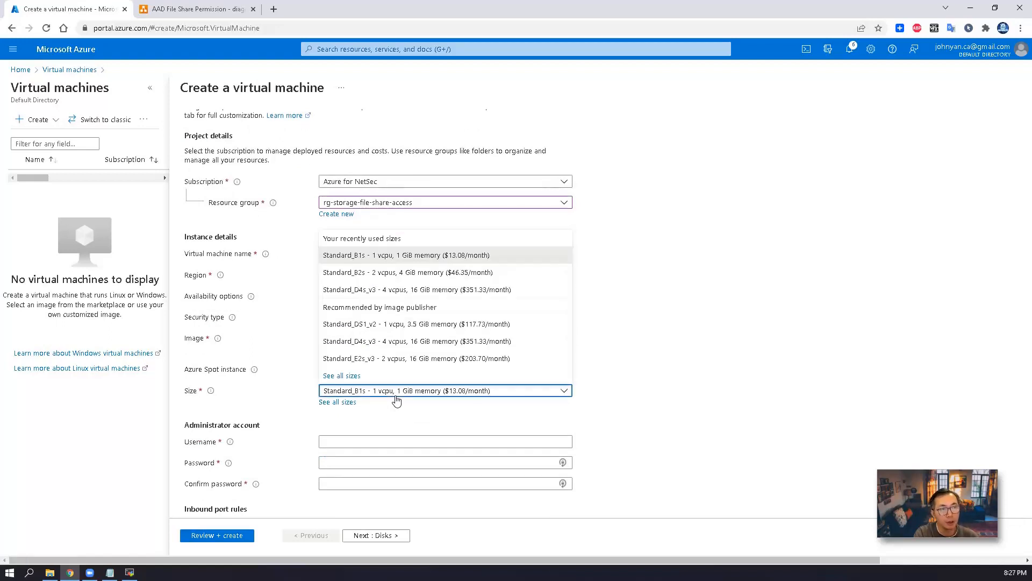
{"action": "left_click", "coordinate": [423, 273]}
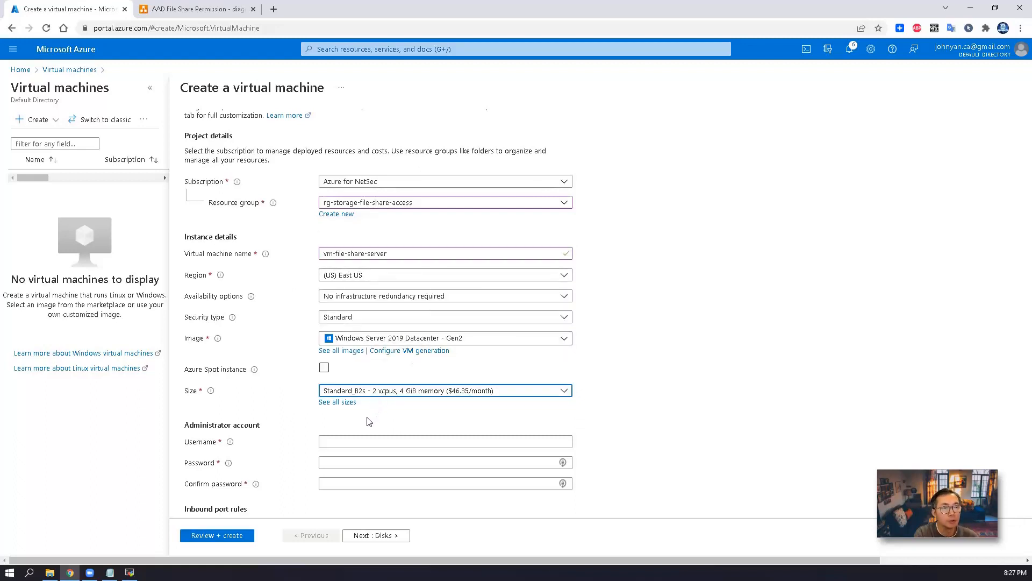
Fill in the administrator username and password, then move to the Disks page
{"action": "left_click", "coordinate": [340, 440]}
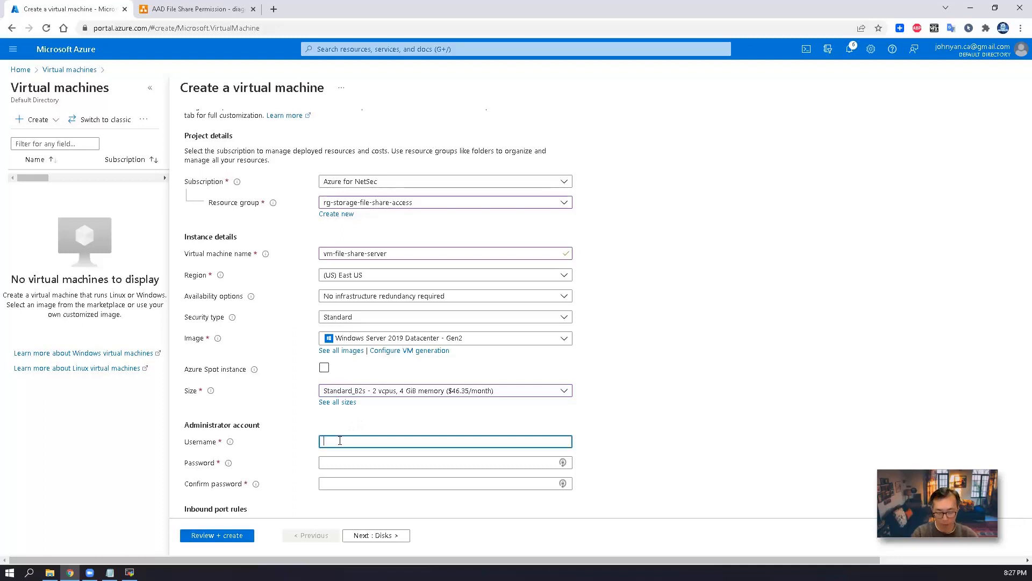
{"action": "type", "text": "netsec"}
{"action": "key", "text": "Tab"}
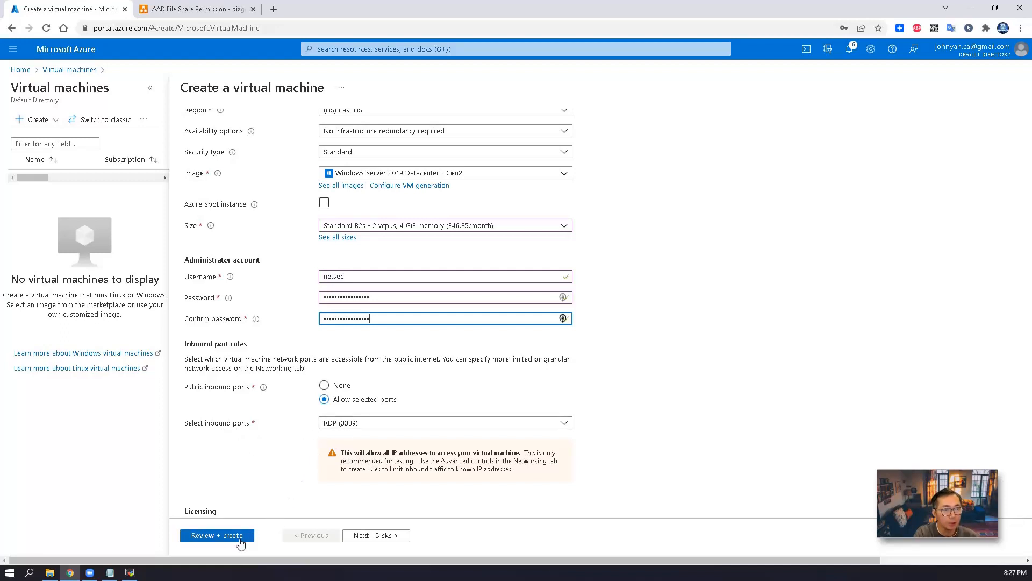
{"action": "left_click", "coordinate": [383, 535]}
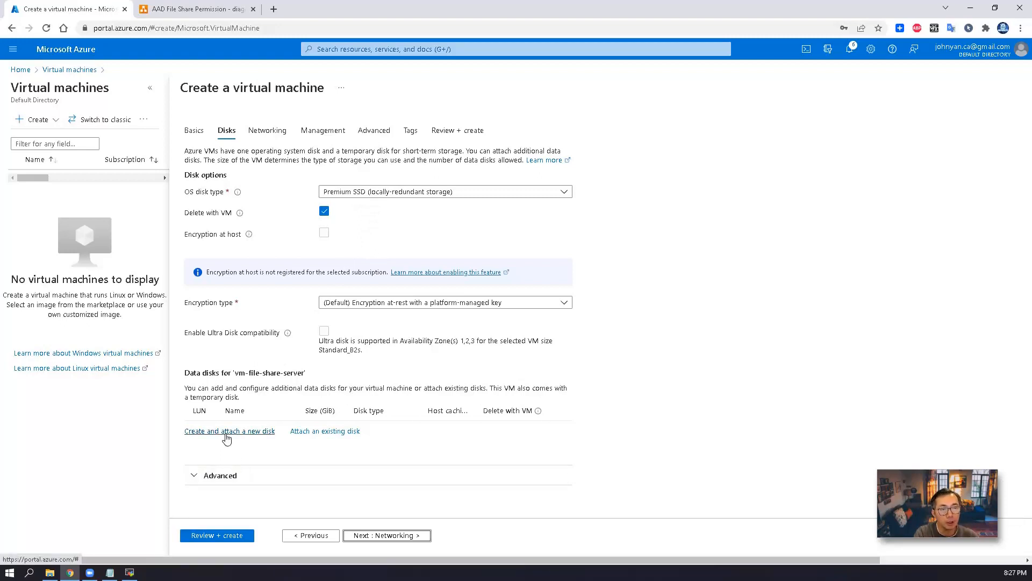
Create and attach a new 32 GiB Premium SSD data disk to the VM
{"action": "left_click", "coordinate": [226, 436]}
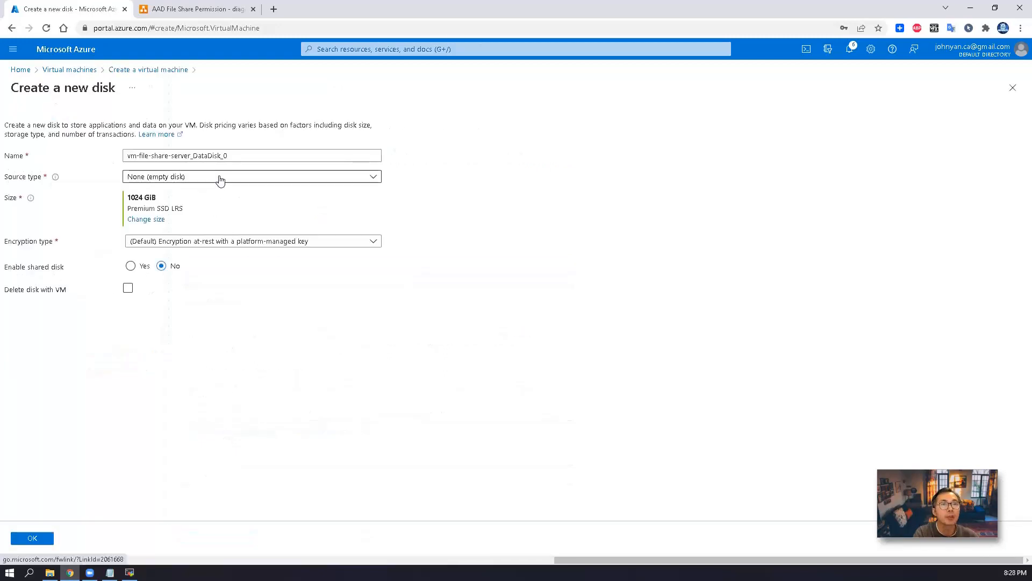
{"action": "left_click", "coordinate": [161, 220]}
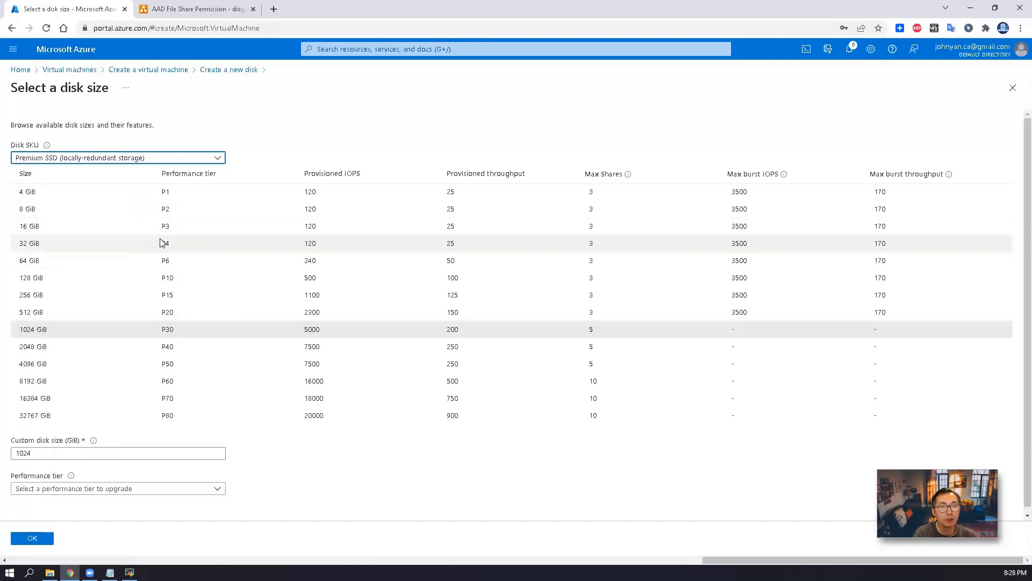
{"action": "left_click", "coordinate": [164, 243]}
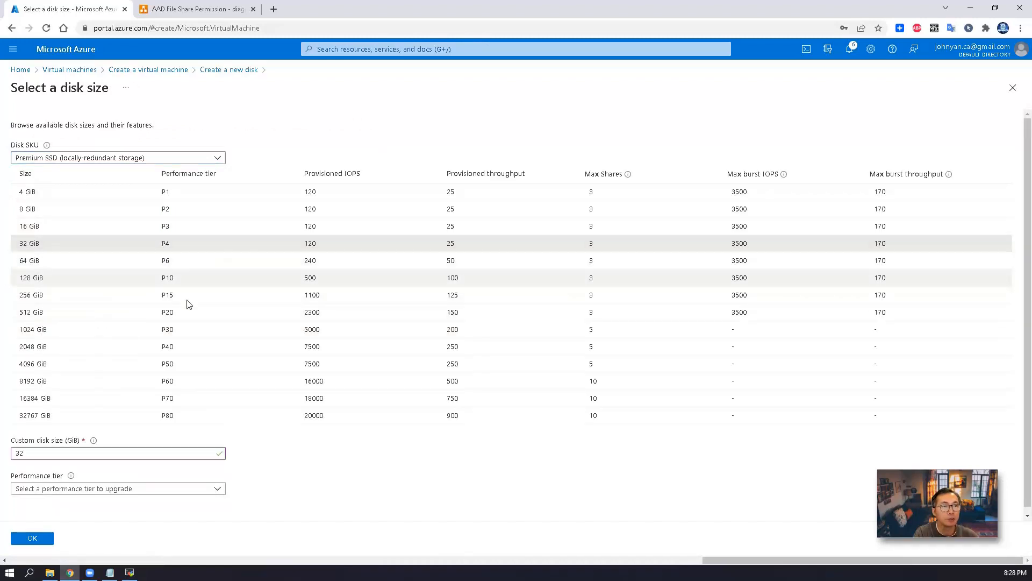
{"action": "left_click", "coordinate": [43, 530]}
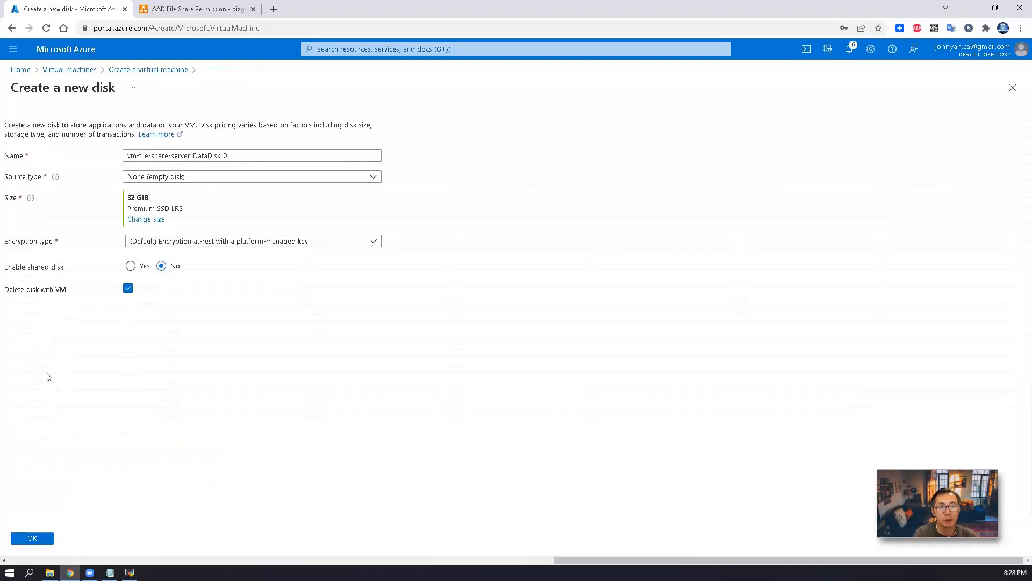
{"action": "left_click", "coordinate": [49, 540]}
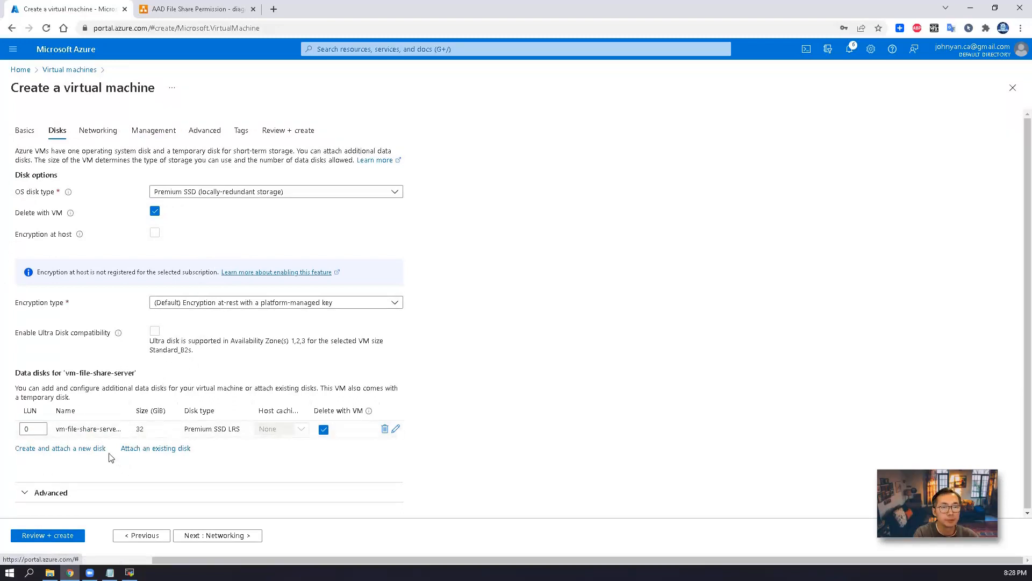
Run validation, then return to the Management settings
{"action": "left_click", "coordinate": [74, 537]}
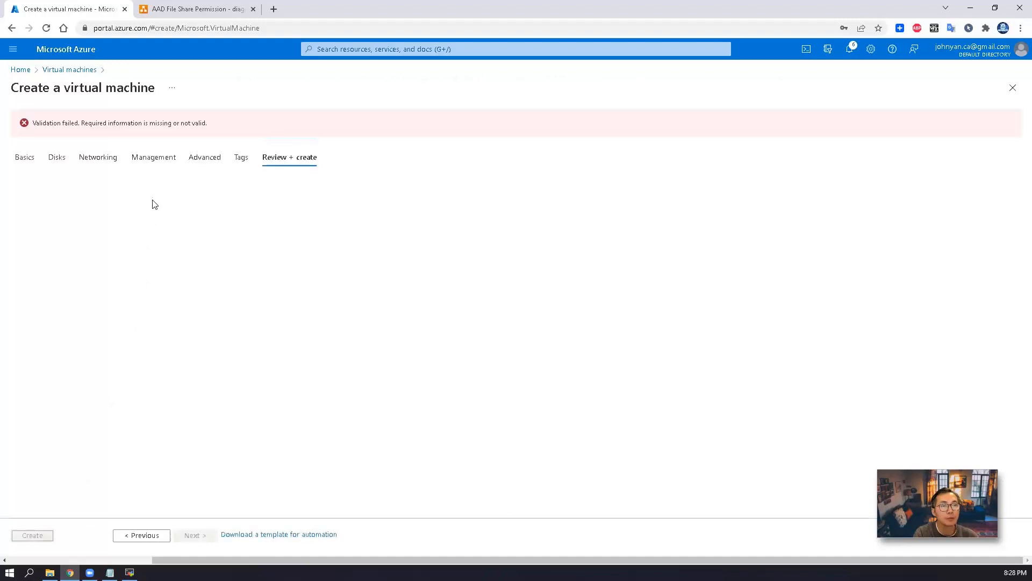
{"action": "left_click", "coordinate": [154, 158]}
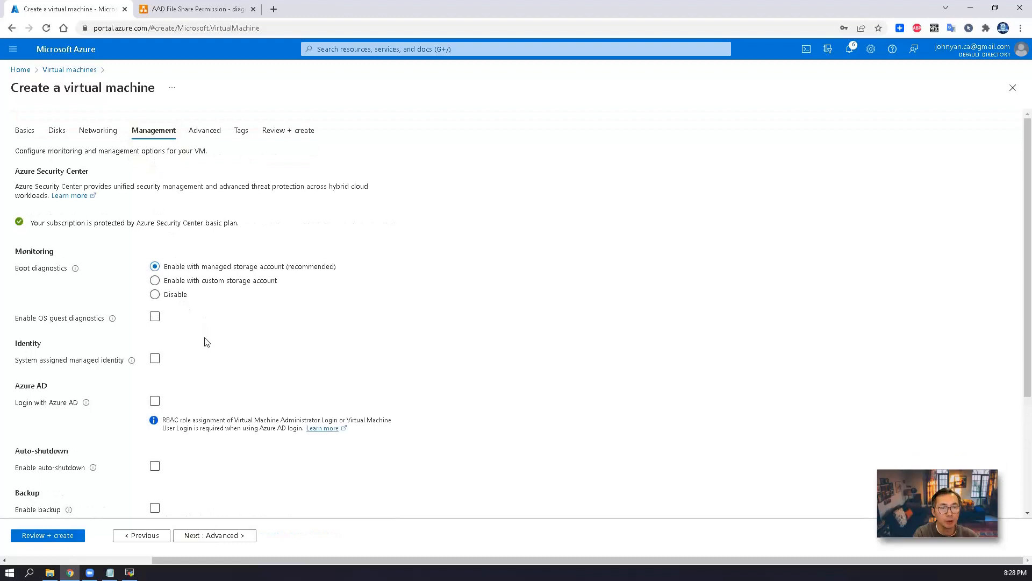
{"action": "scroll", "coordinate": [207, 341], "scroll_direction": "down", "scroll_amount": 1}
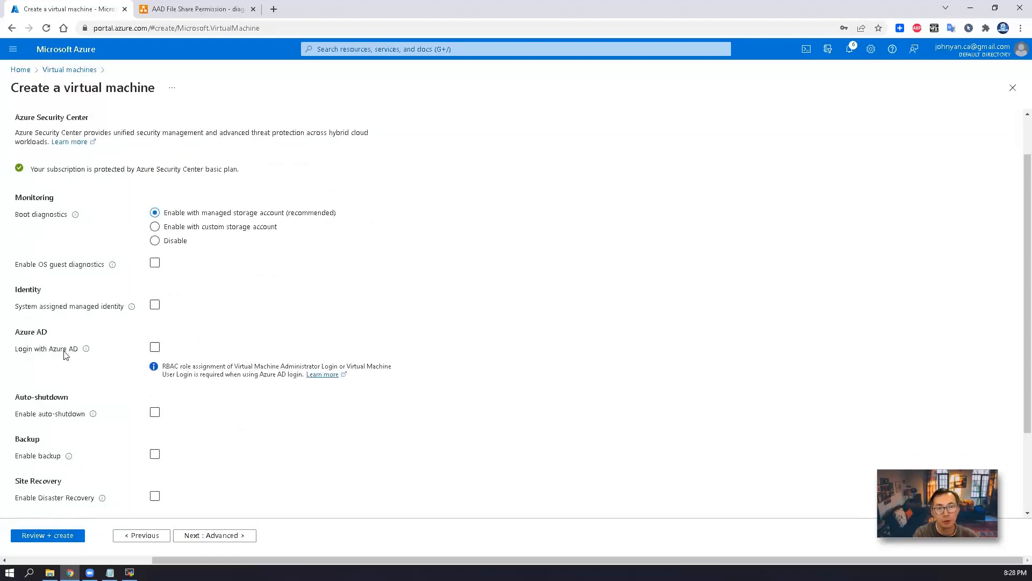
Enable Login with Azure AD and rerun validation until it passes
{"action": "left_click", "coordinate": [155, 347]}
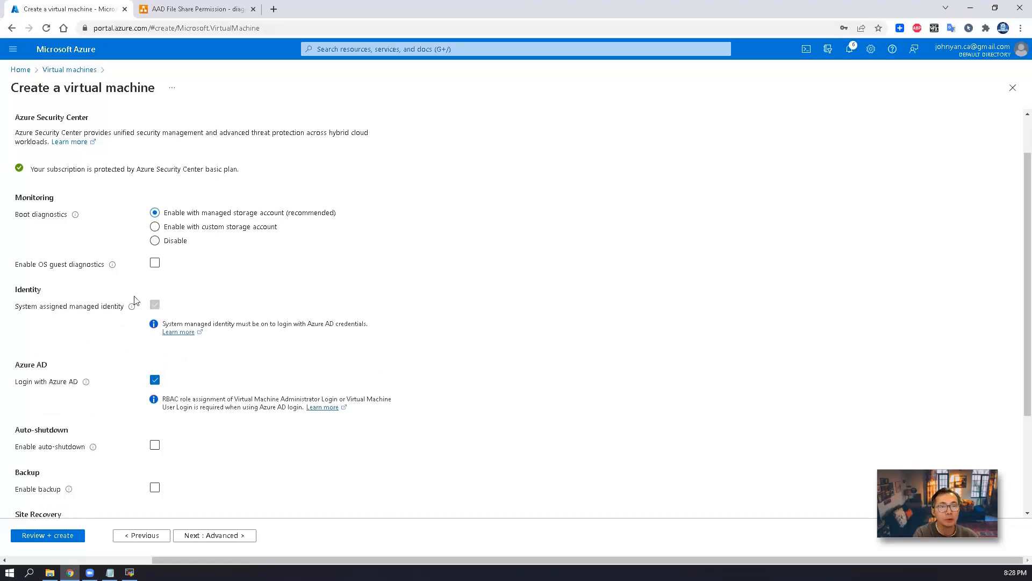
{"action": "left_click", "coordinate": [67, 535]}
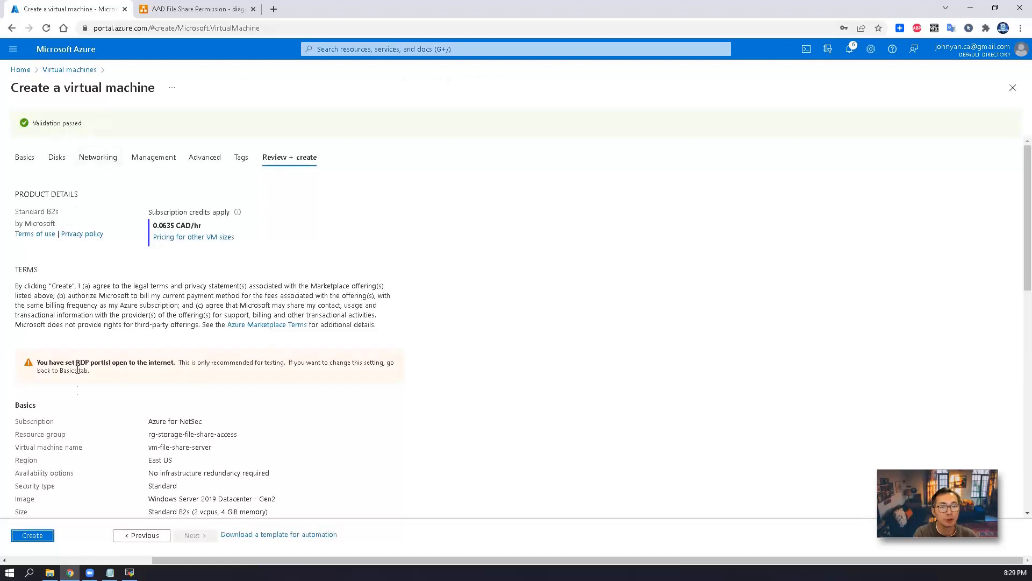
Submit the vm-file-share-server deployment and switch to its remote desktop session
{"action": "left_click", "coordinate": [46, 535]}
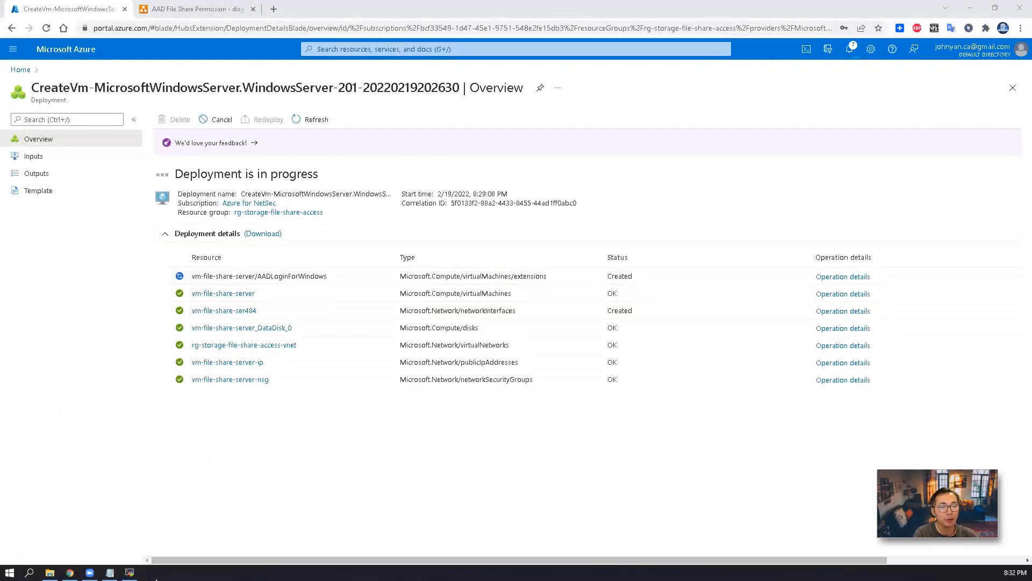
{"action": "left_click", "coordinate": [132, 573]}
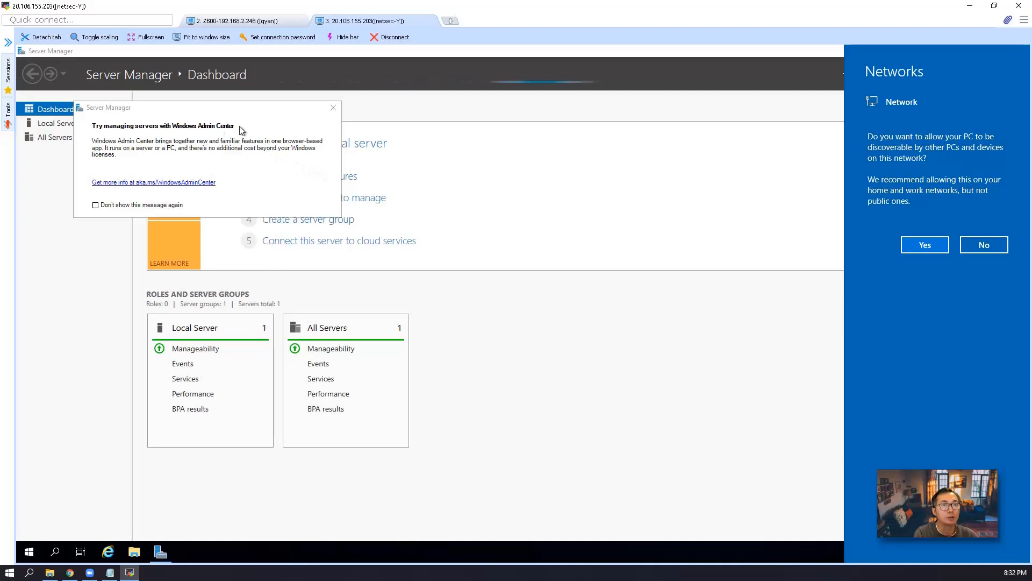
Allow network discovery, close Server Manager, and open Disk Management
{"action": "left_click", "coordinate": [928, 250]}
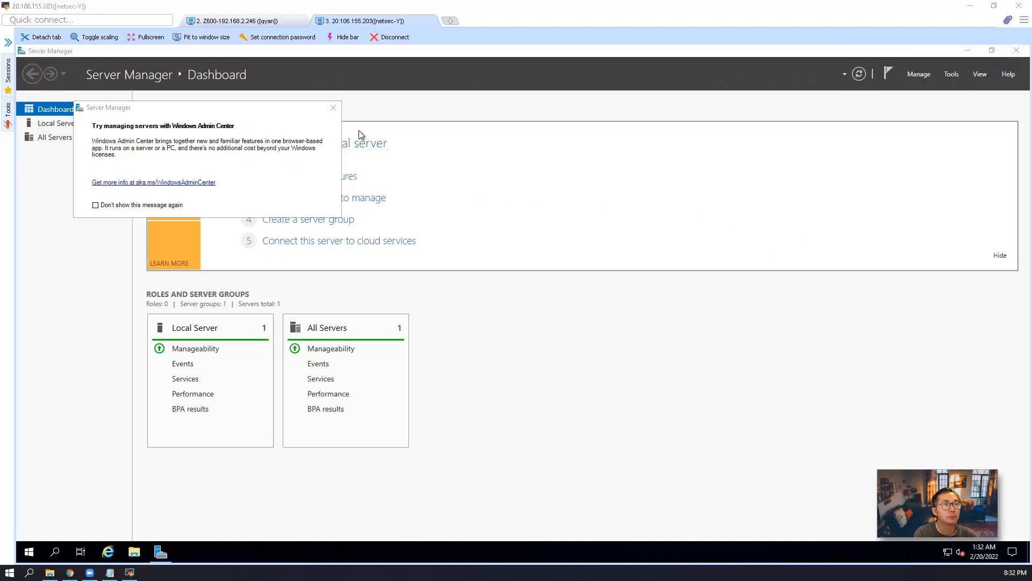
{"action": "left_click", "coordinate": [334, 109]}
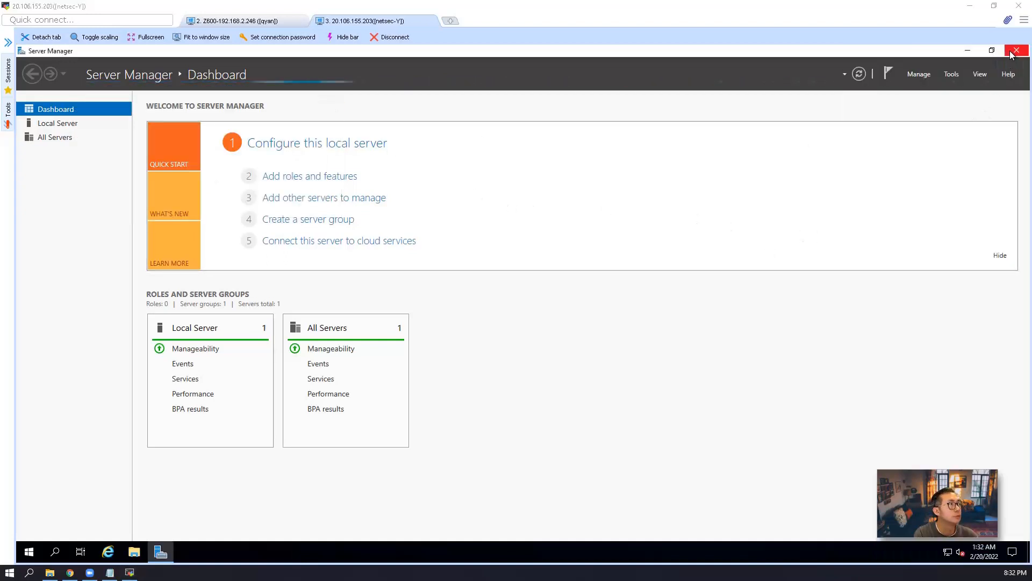
{"action": "key", "text": "alt+F4"}
{"action": "right_click", "coordinate": [29, 551]}
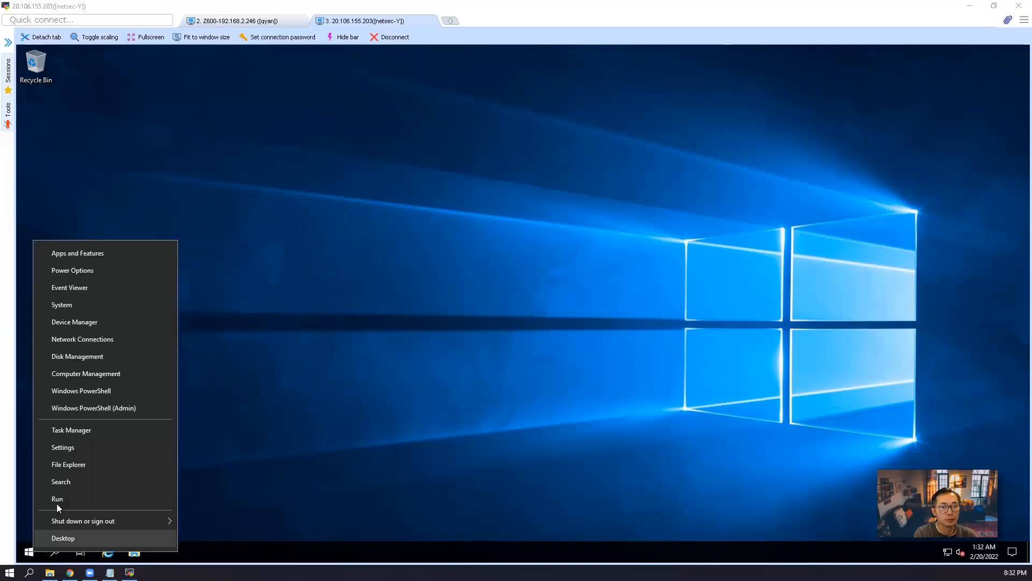
{"action": "left_click", "coordinate": [126, 355]}
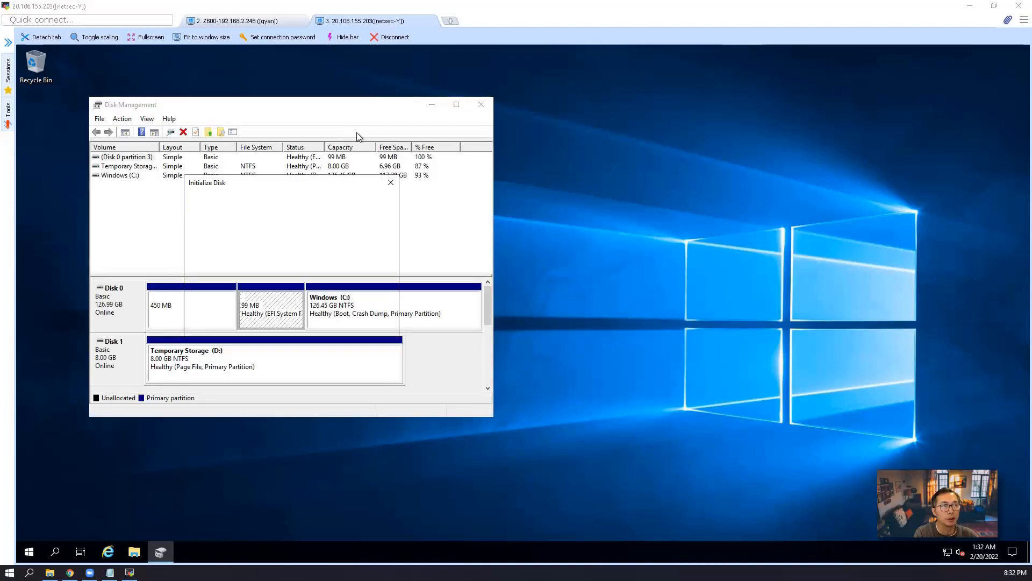
Initialize the new 31.98 GB disk and enlarge Disk Management to show Disk 2
{"action": "left_click", "coordinate": [325, 327]}
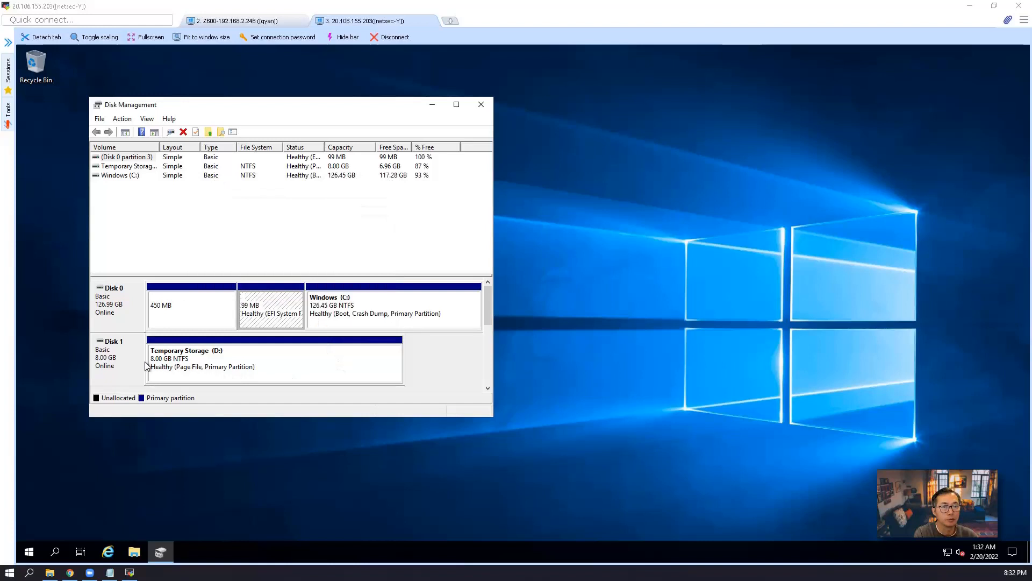
{"action": "left_click", "coordinate": [301, 378]}
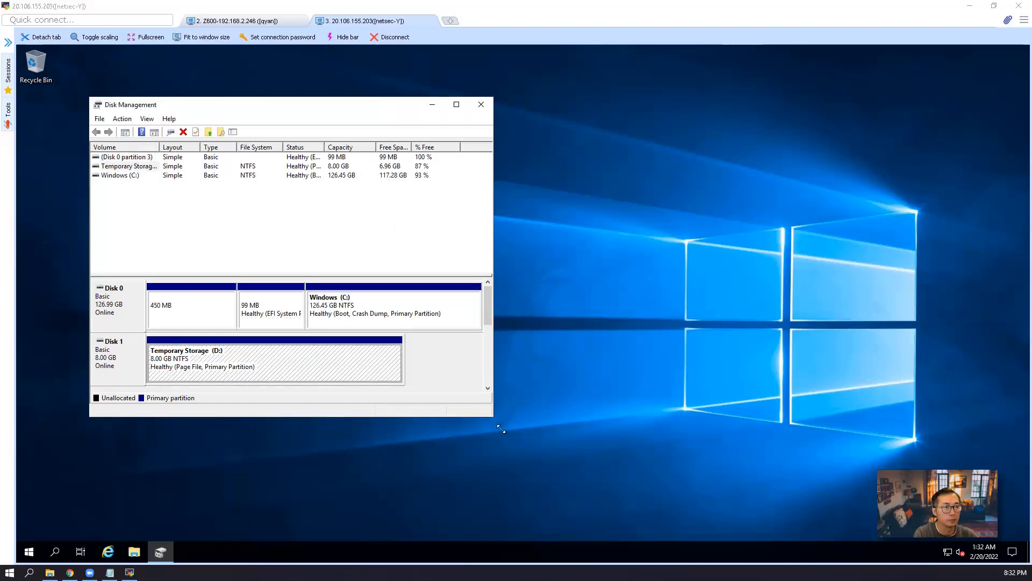
{"action": "left_click_drag", "start_coordinate": [492, 416], "coordinate": [603, 510]}
Create a default NTFS simple volume F: on Disk 2, then open File Explorer
{"action": "left_click", "coordinate": [138, 420]}
{"action": "right_click", "coordinate": [194, 418]}
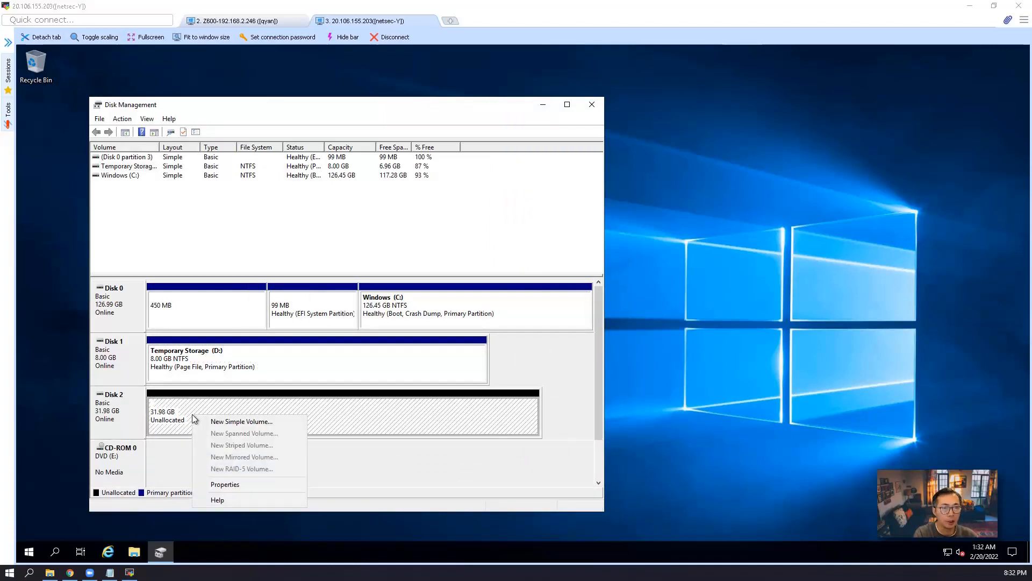
{"action": "left_click", "coordinate": [207, 422]}
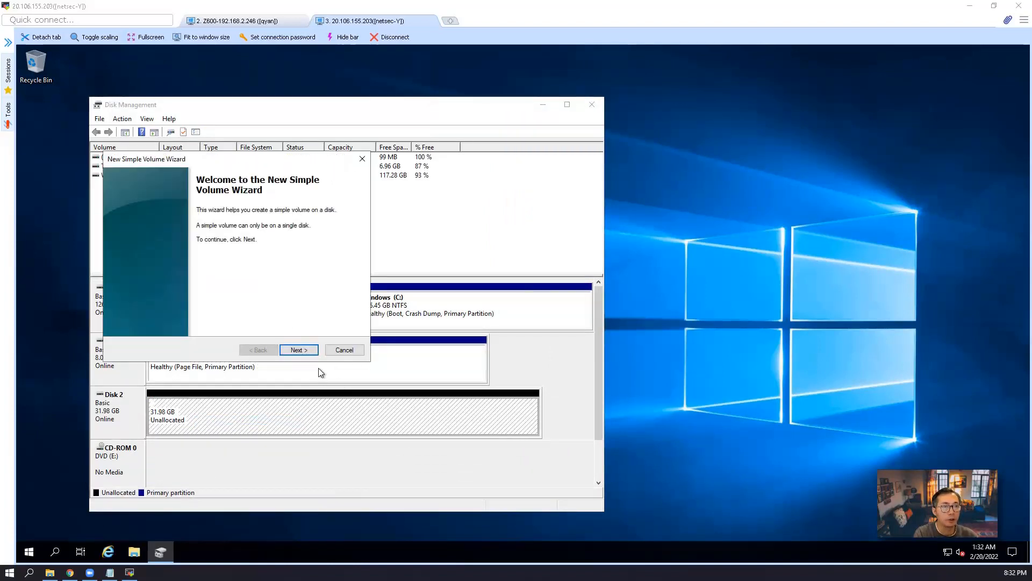
{"action": "left_click", "coordinate": [309, 350]}
{"action": "left_click", "coordinate": [297, 350]}
{"action": "left_click", "coordinate": [296, 350]}
{"action": "left_click", "coordinate": [297, 350]}
{"action": "left_click", "coordinate": [296, 350]}
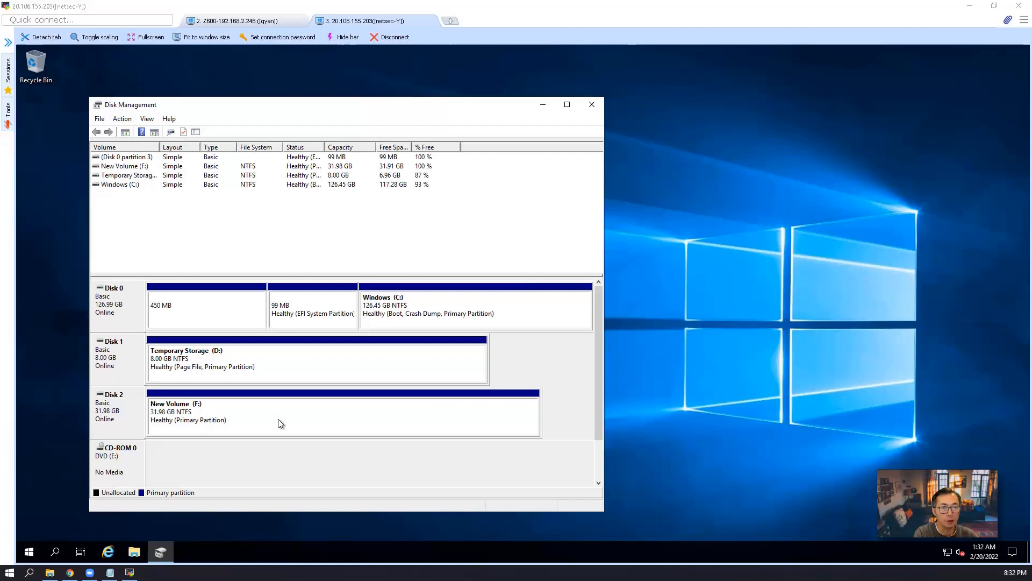
{"action": "left_click", "coordinate": [135, 552]}
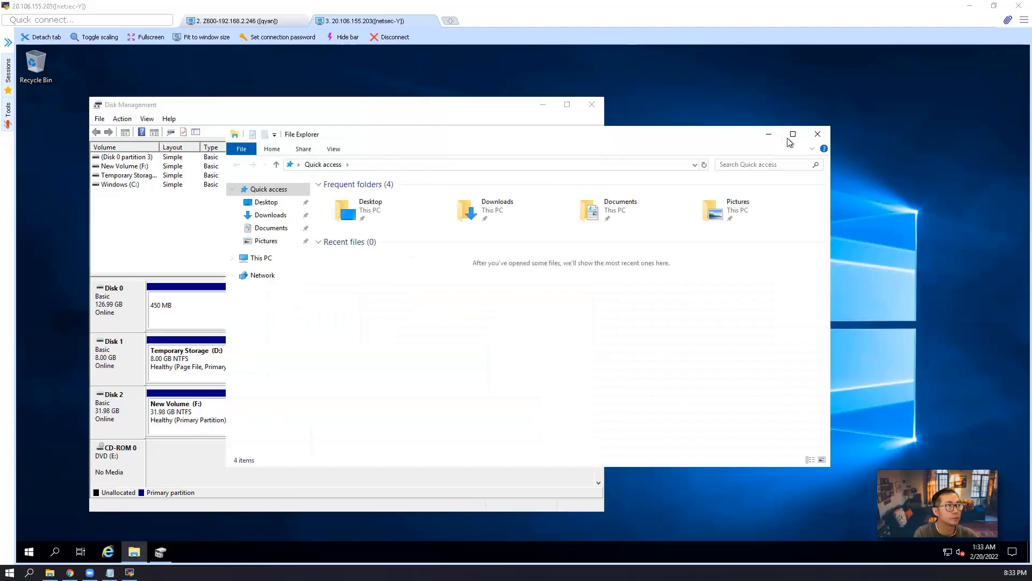
Rename the New Volume (F:) drive to Data in a maximized File Explorer
{"action": "left_click", "coordinate": [788, 139]}
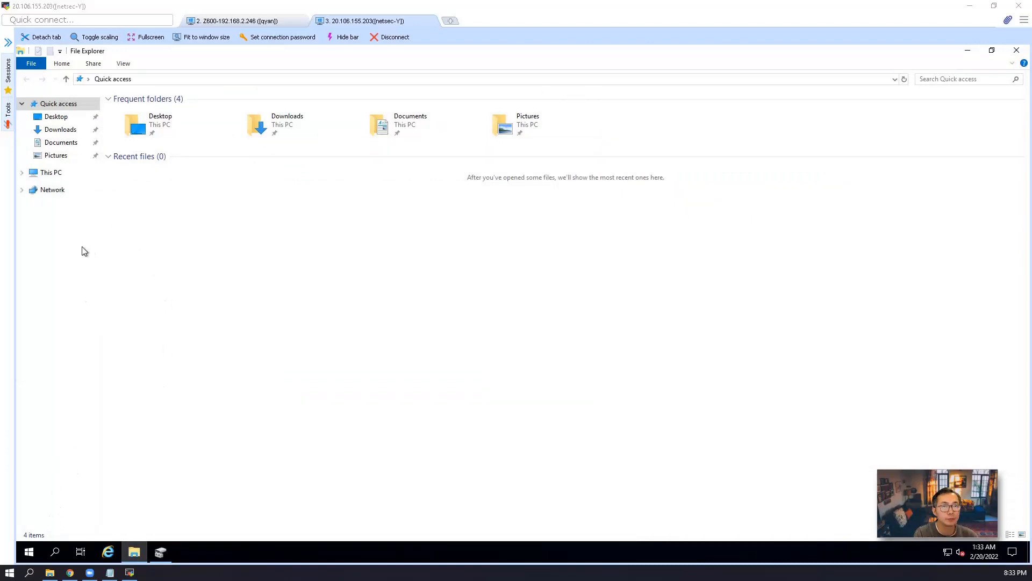
{"action": "left_click", "coordinate": [51, 172]}
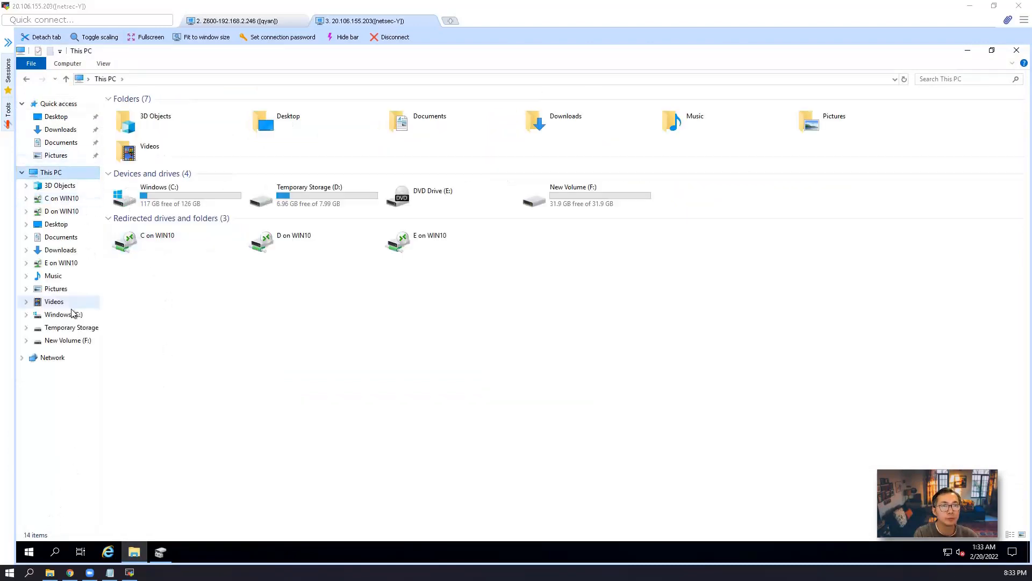
{"action": "left_click", "coordinate": [82, 345]}
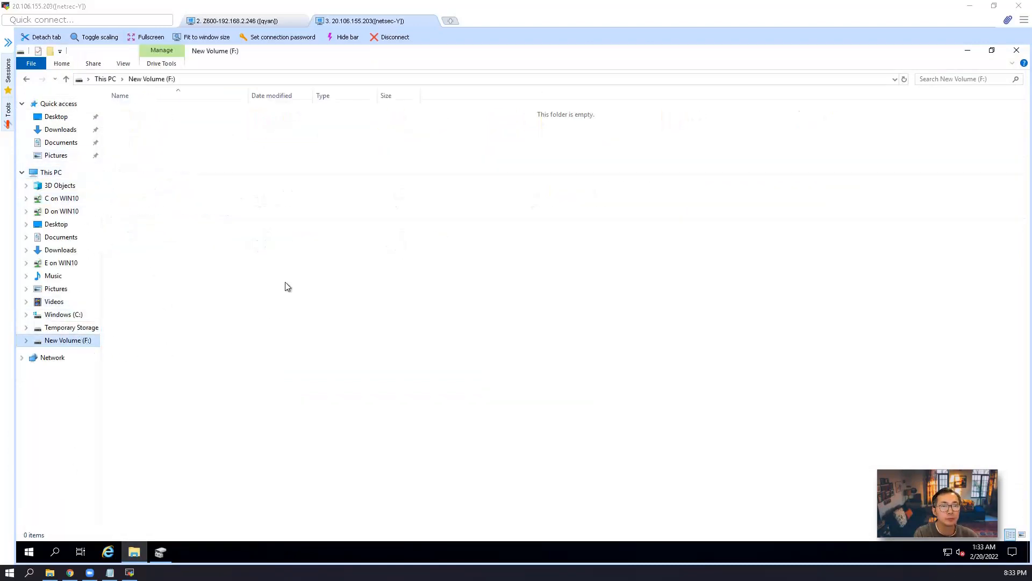
{"action": "right_click", "coordinate": [75, 343]}
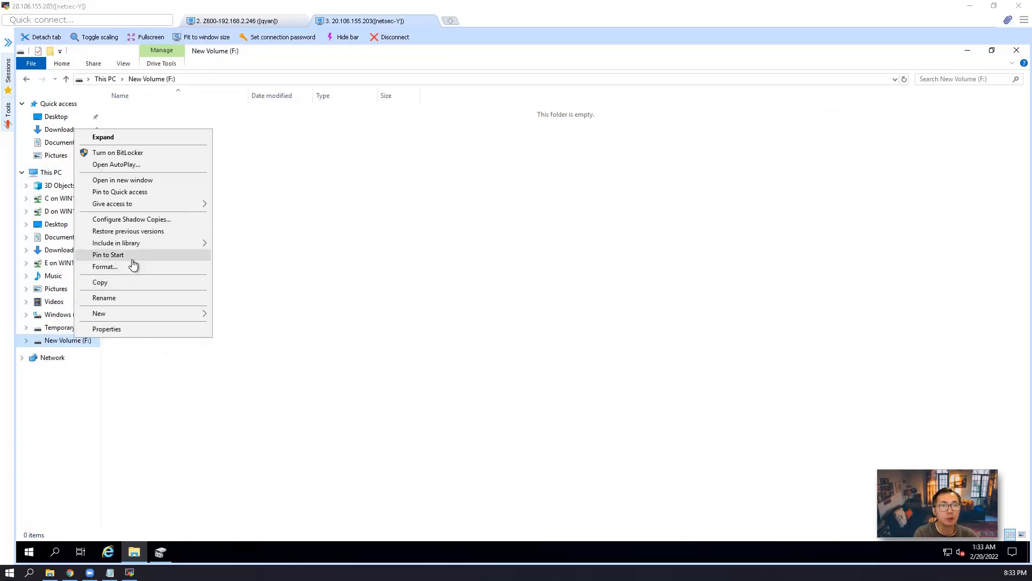
{"action": "left_click", "coordinate": [137, 299]}
{"action": "type", "text": "Data"}
{"action": "key", "text": "Return"}
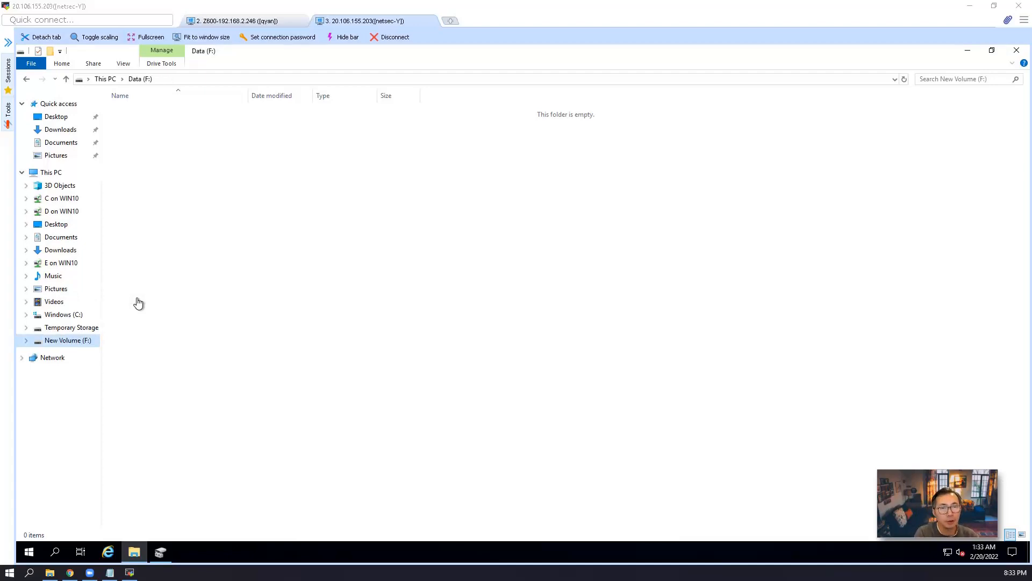
Bring up the New menu in the empty Data drive and close it without creating anything
{"action": "right_click", "coordinate": [192, 154]}
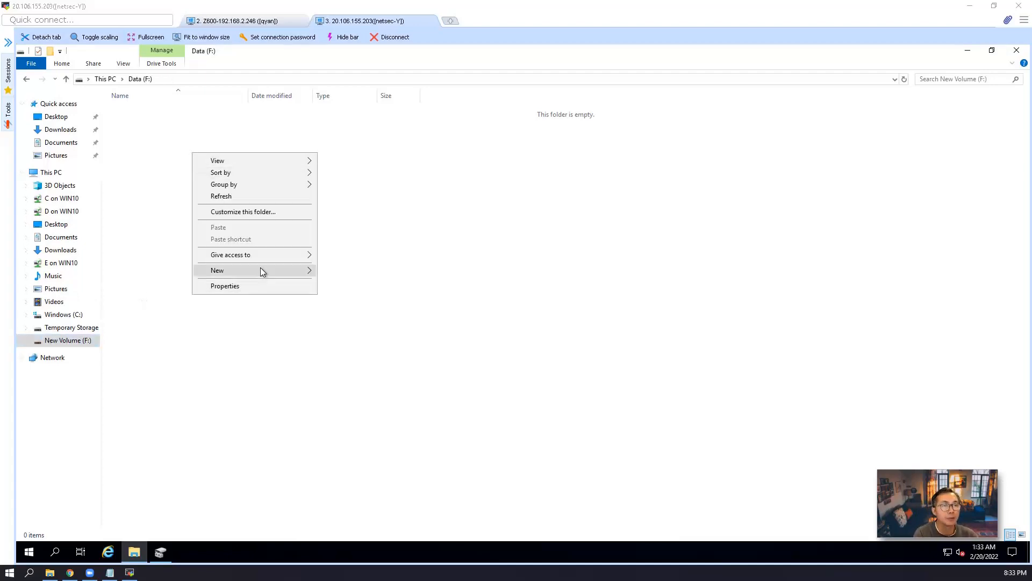
{"action": "mouse_move", "coordinate": [273, 268]}
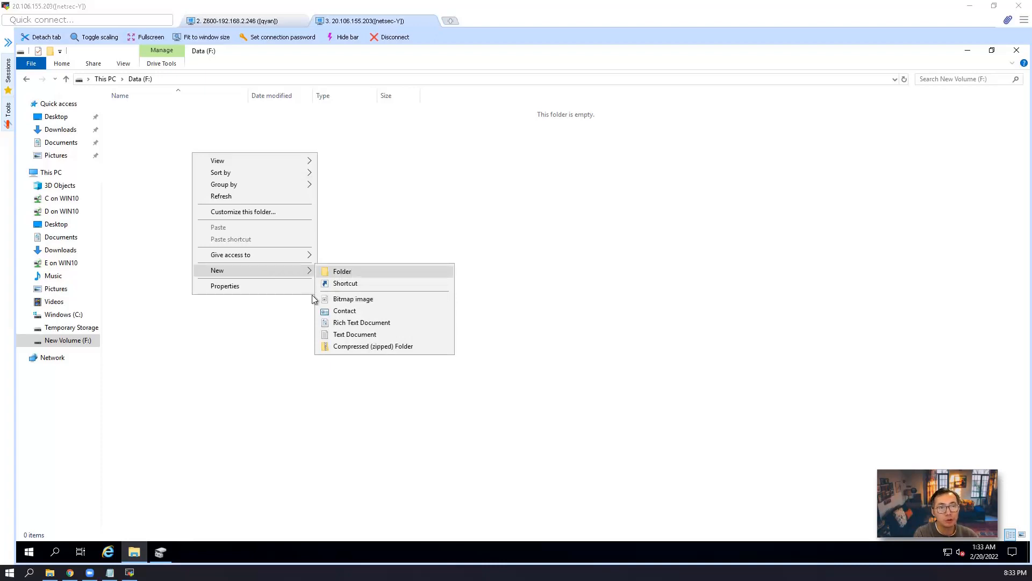
{"action": "left_click", "coordinate": [107, 340]}
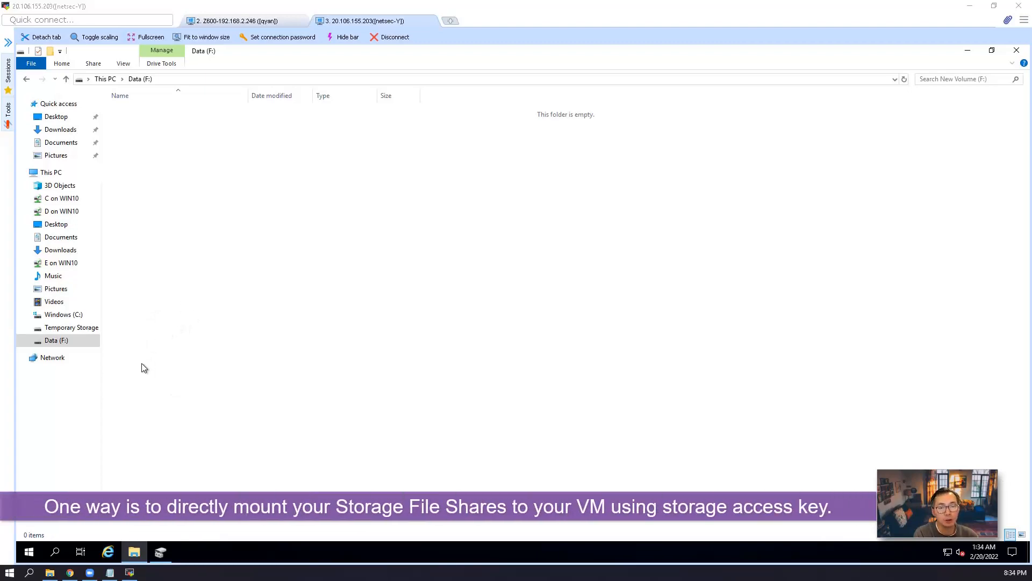
Navigate to the fileshare1 file share in the st4fileshareaccess storage account of rg-storage-file-share-access
{"action": "left_click", "coordinate": [70, 572]}
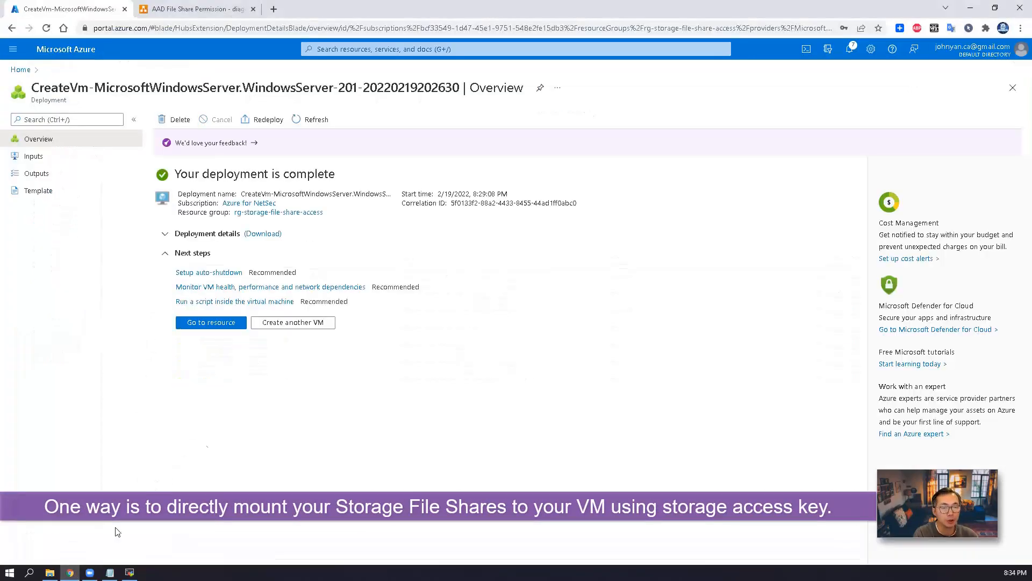
{"action": "left_click", "coordinate": [21, 70]}
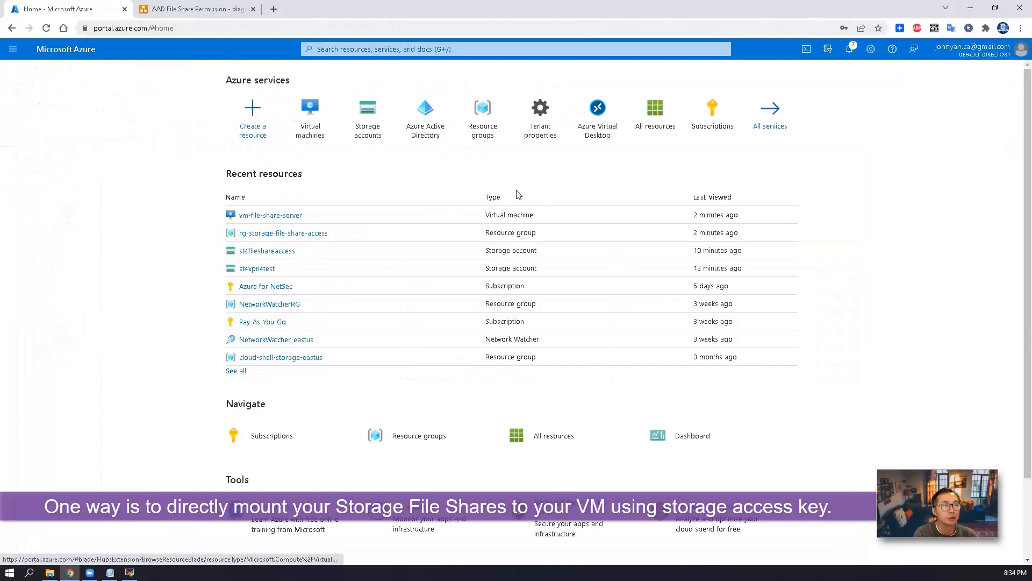
{"action": "left_click", "coordinate": [320, 233]}
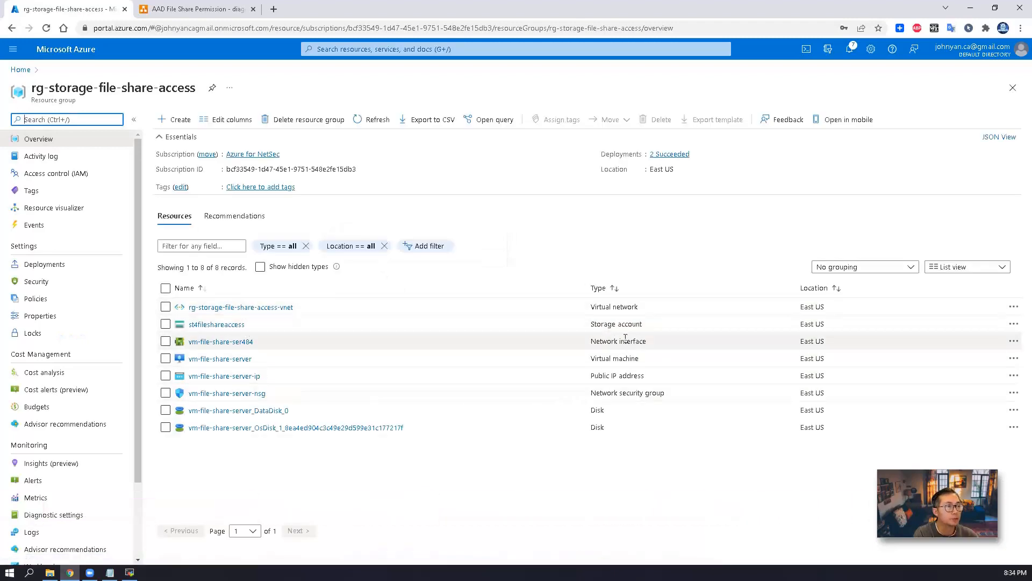
{"action": "left_click", "coordinate": [237, 324]}
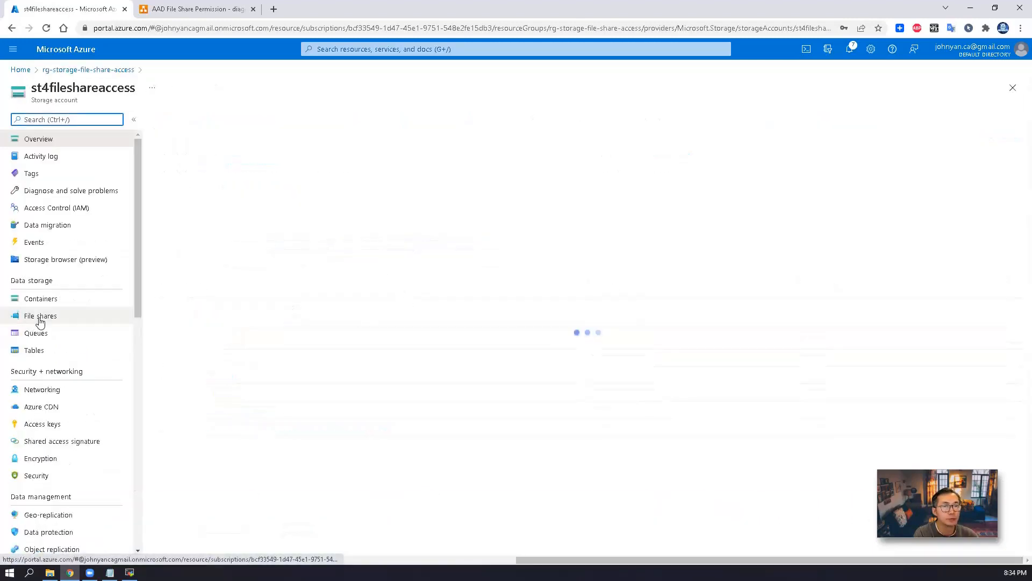
{"action": "left_click", "coordinate": [40, 316]}
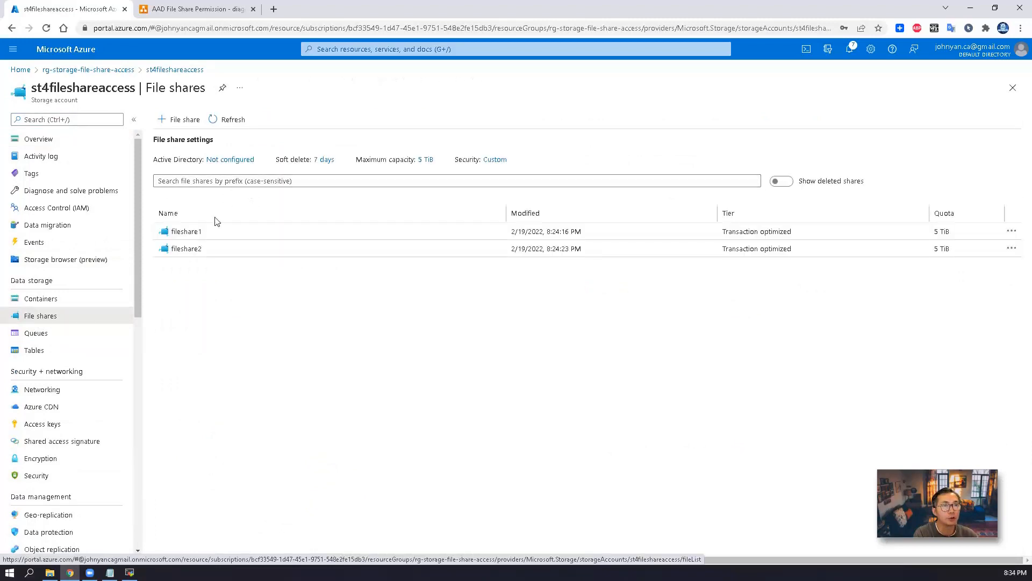
{"action": "left_click", "coordinate": [179, 231]}
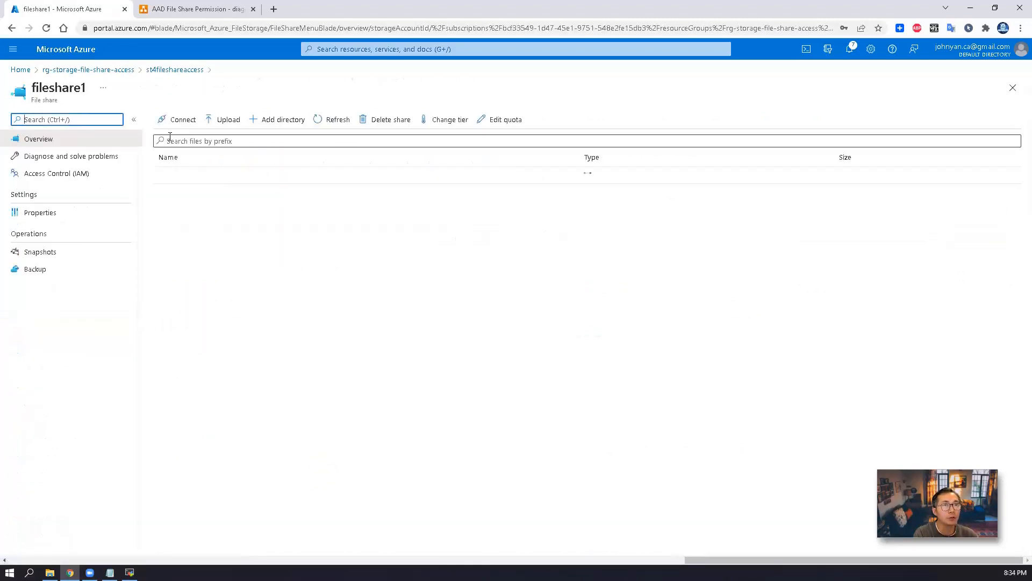
Copy the PowerShell storage-account-key mount script from fileshare1's Connect panel
{"action": "left_click", "coordinate": [177, 120]}
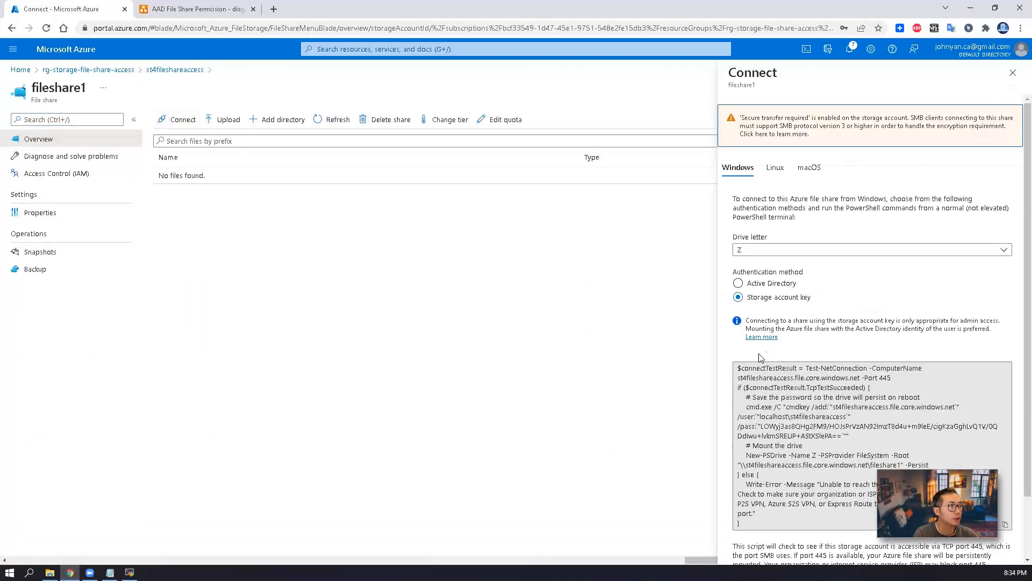
{"action": "left_click", "coordinate": [739, 369]}
{"action": "right_click", "coordinate": [751, 377]}
{"action": "left_click", "coordinate": [759, 386]}
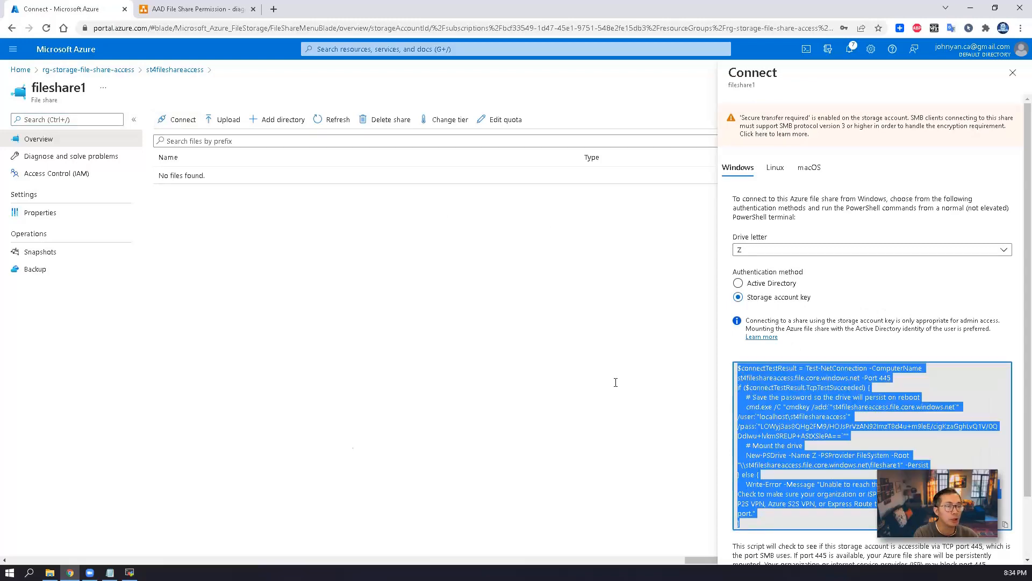
Launch an administrator PowerShell on the remote VM via Run with 'powershell'
{"action": "mouse_move", "coordinate": [129, 572]}
{"action": "left_click", "coordinate": [142, 543]}
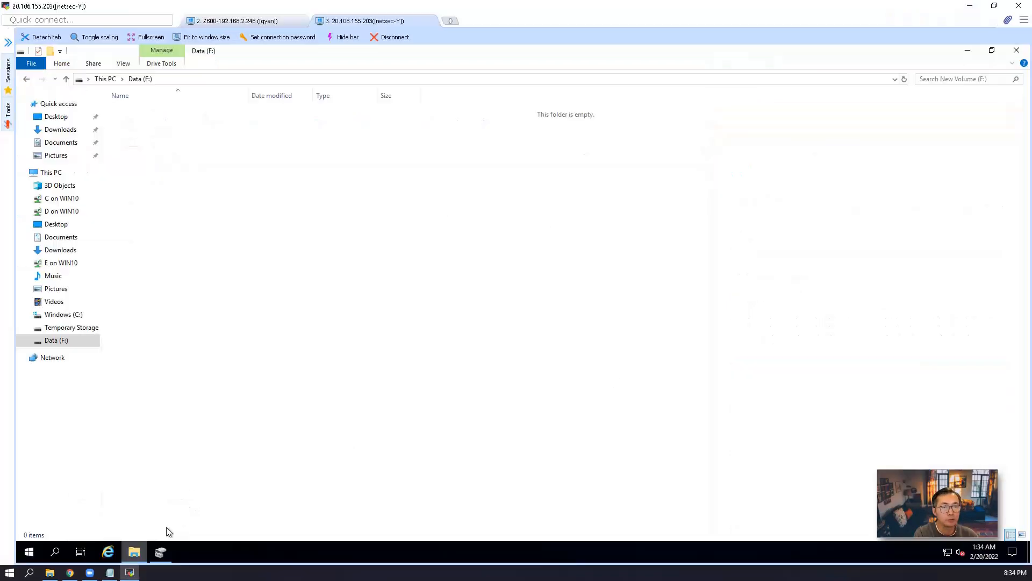
{"action": "right_click", "coordinate": [33, 545]}
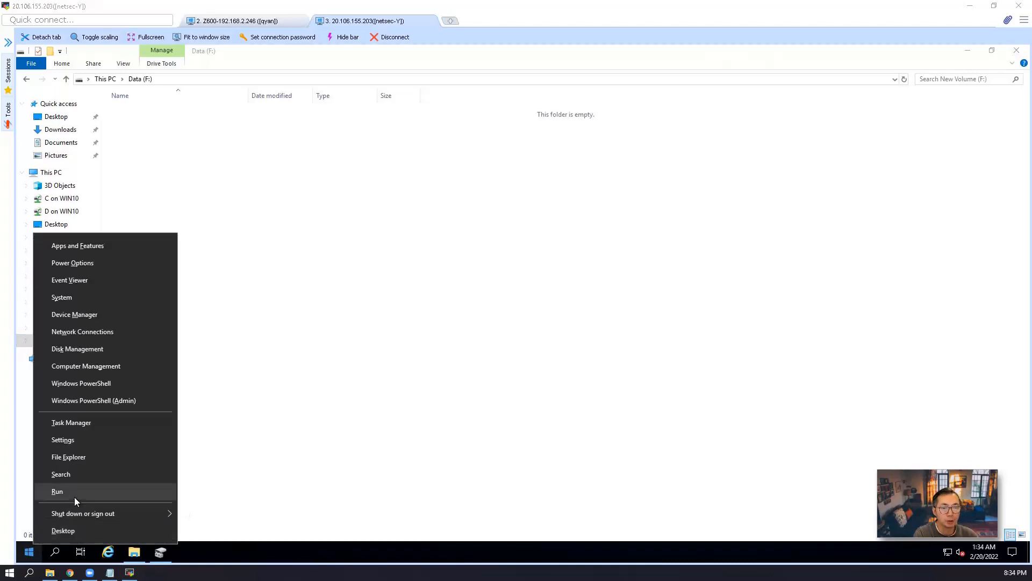
{"action": "left_click", "coordinate": [74, 494]}
{"action": "type", "text": "pow"}
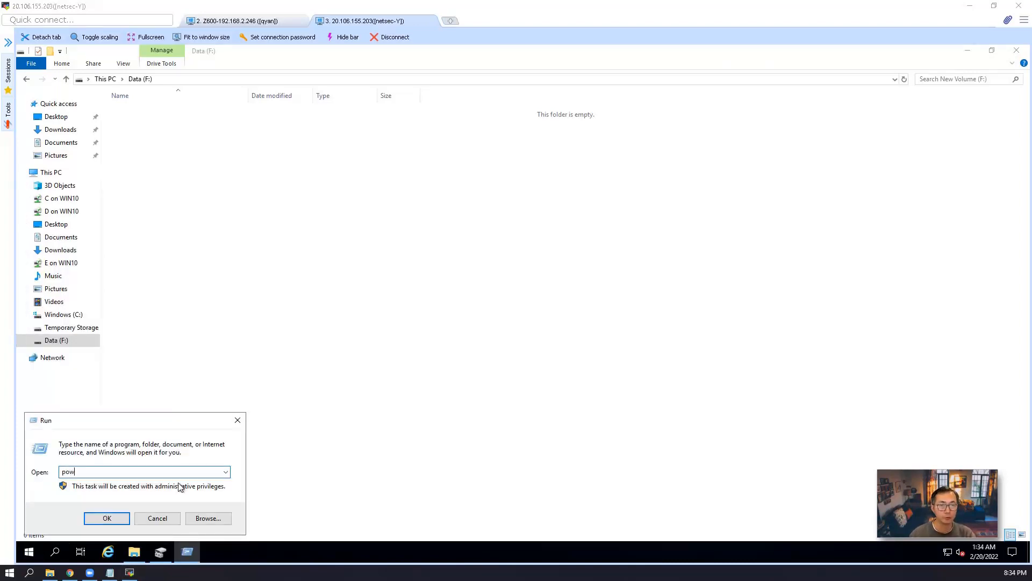
{"action": "type", "text": "ershell"}
{"action": "key", "text": "Return"}
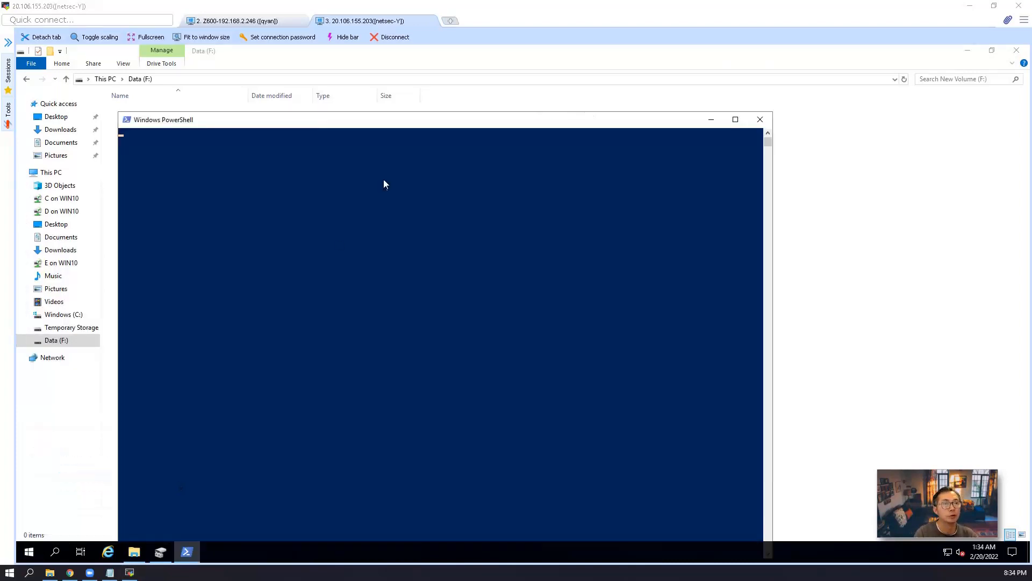
Paste and run the fileshare1 mount script, review the port 445 error, and close PowerShell
{"action": "right_click", "coordinate": [305, 238]}
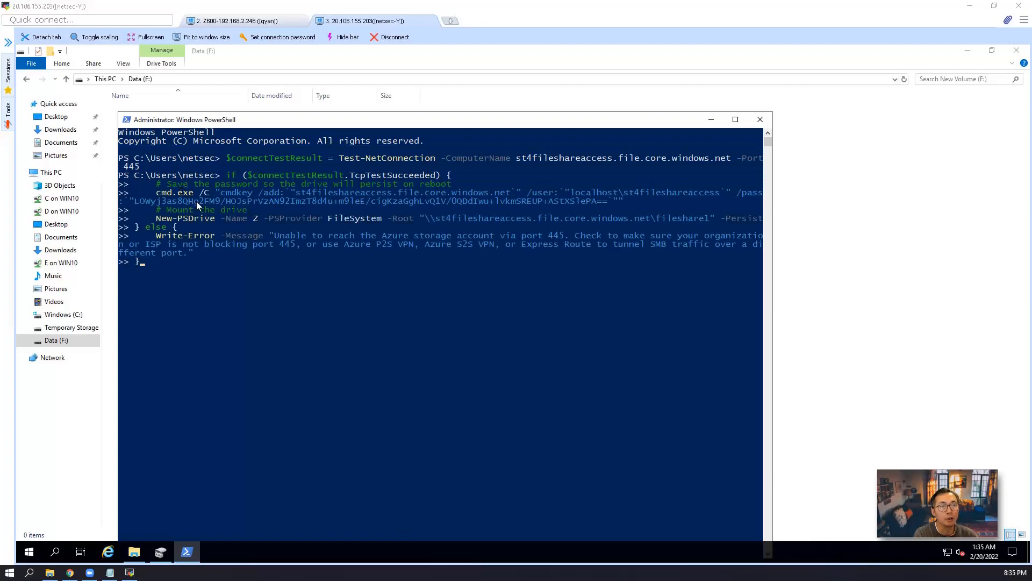
{"action": "left_click", "coordinate": [238, 273]}
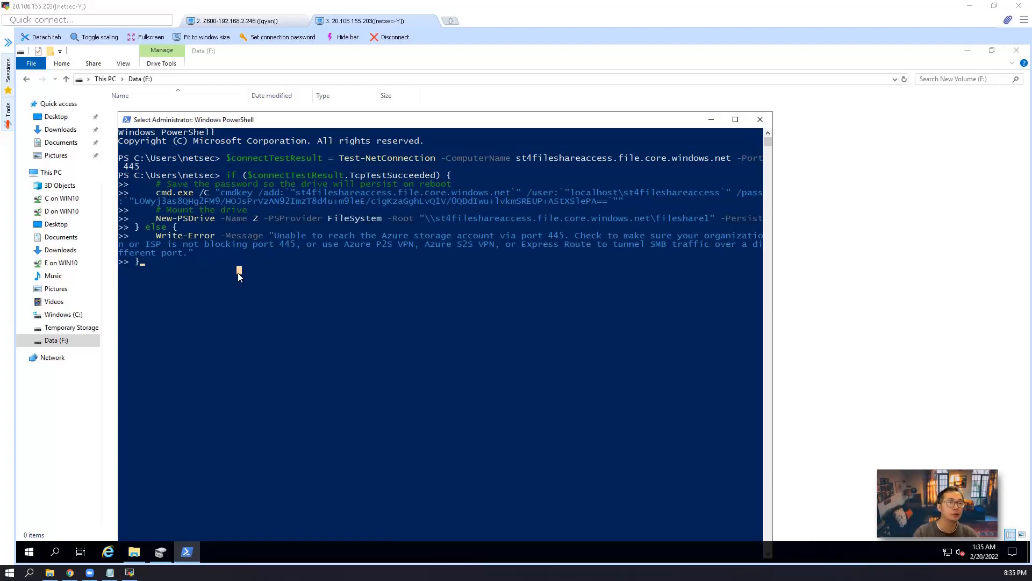
{"action": "key", "text": "Return"}
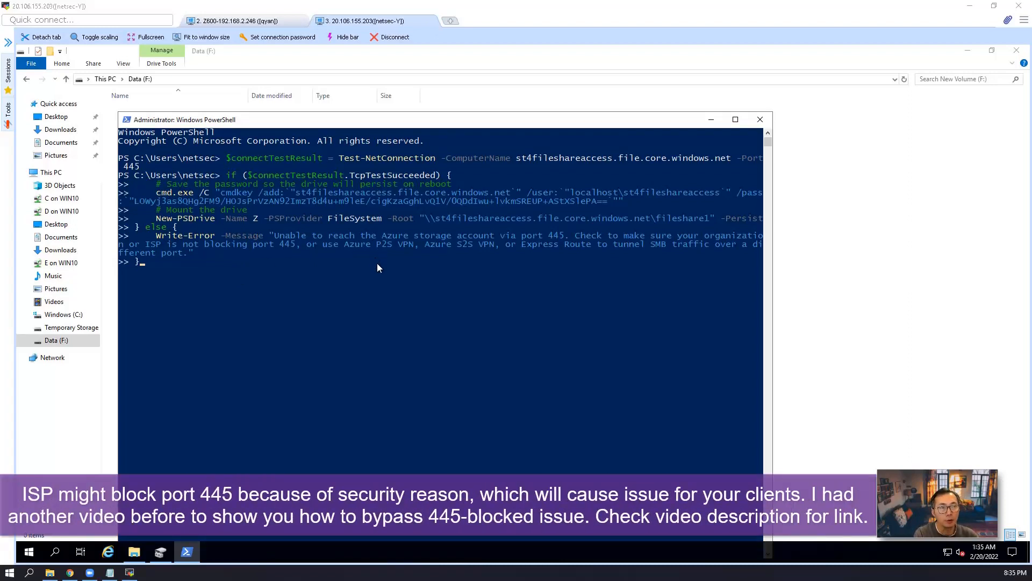
{"action": "left_click_drag", "start_coordinate": [279, 238], "coordinate": [288, 240]}
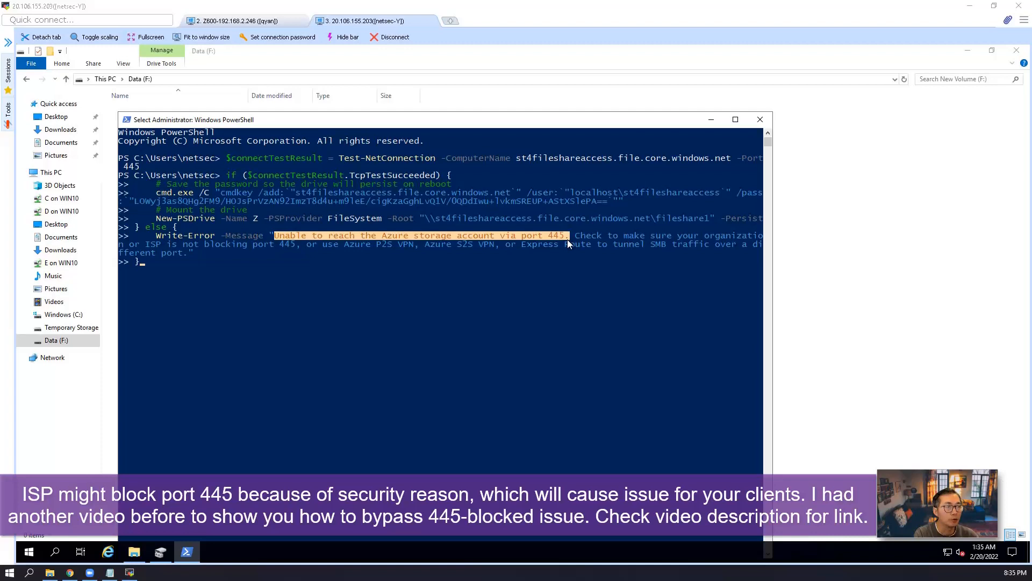
{"action": "left_click", "coordinate": [460, 262]}
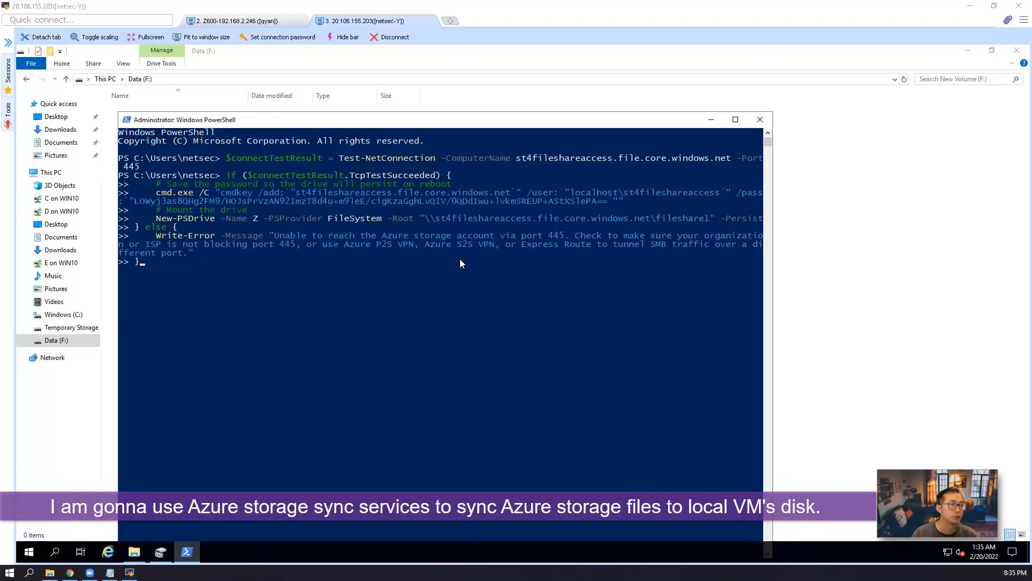
{"action": "left_click", "coordinate": [760, 120]}
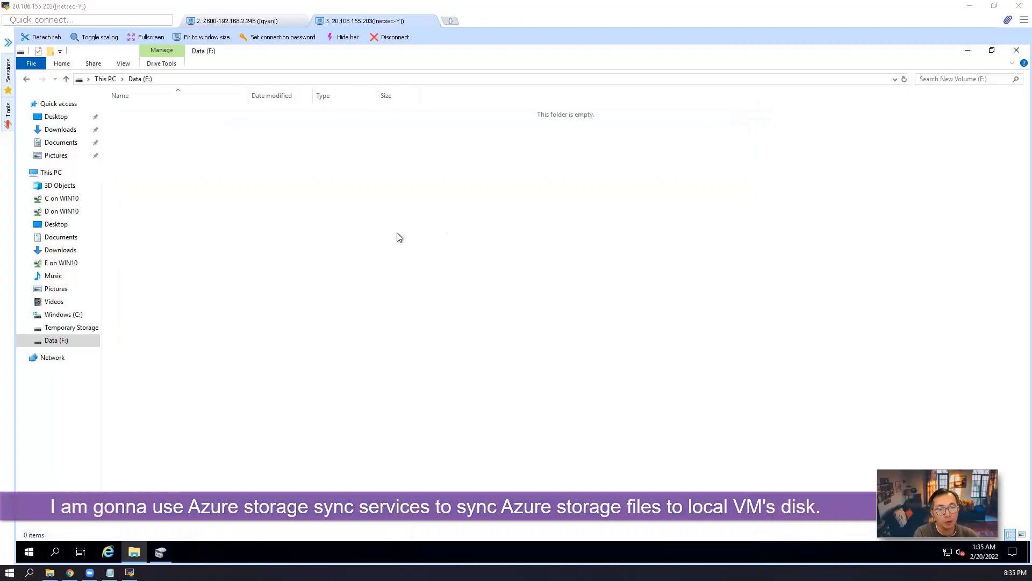
Check the empty Storage Sync Services list and open the portal Home in a second tab
{"action": "left_click", "coordinate": [70, 574]}
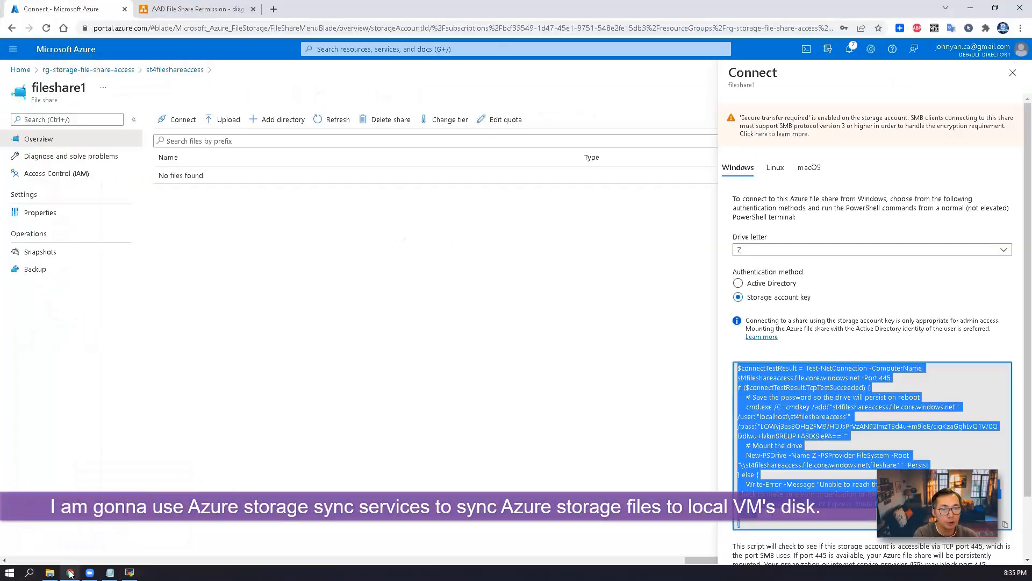
{"action": "left_click", "coordinate": [336, 194]}
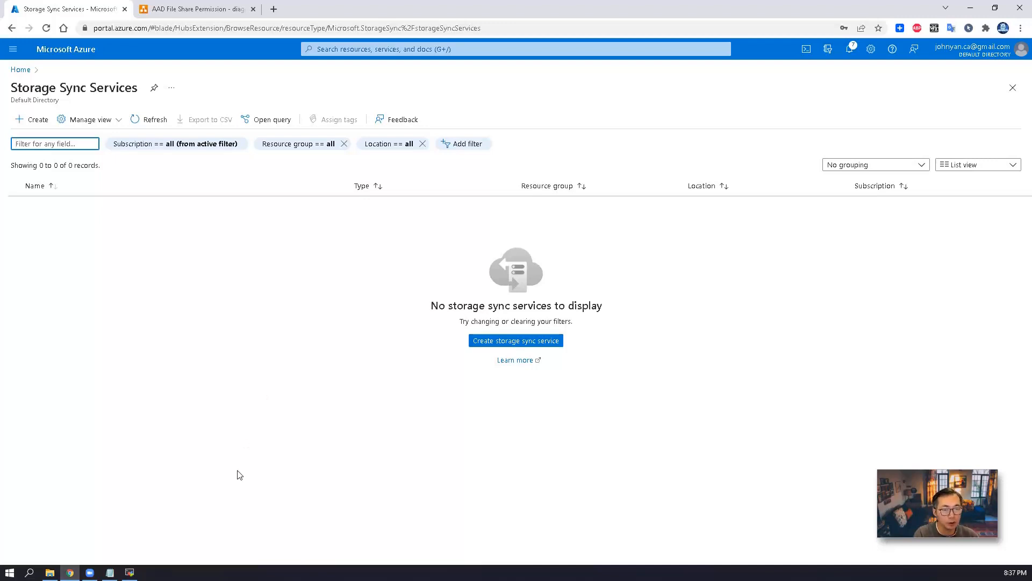
{"action": "right_click", "coordinate": [22, 70]}
{"action": "left_click", "coordinate": [46, 77]}
{"action": "left_click", "coordinate": [189, 10]}
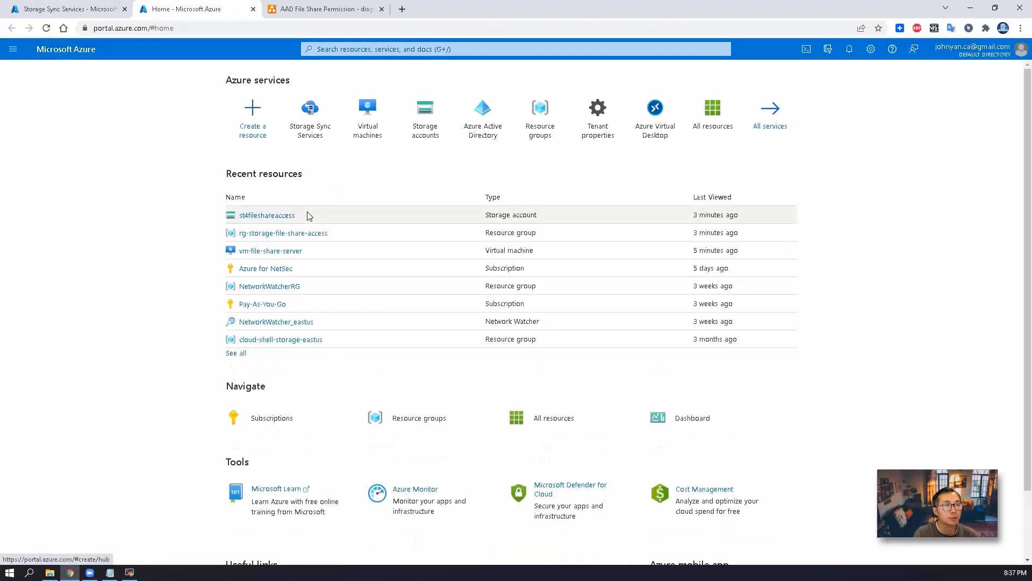
Restrict st4fileshareaccess networking to selected networks only
{"action": "left_click", "coordinate": [282, 216]}
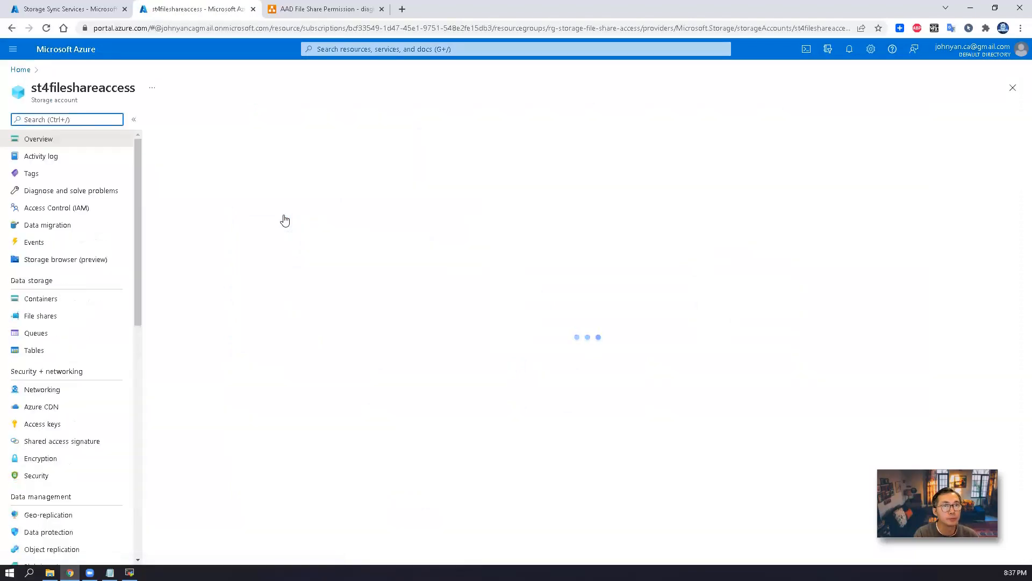
{"action": "left_click", "coordinate": [98, 321]}
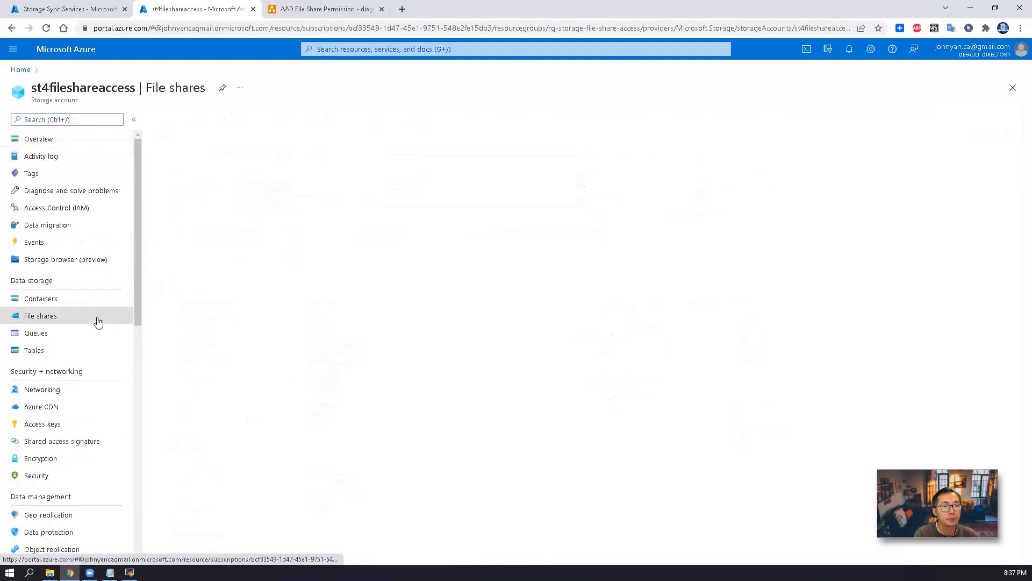
{"action": "left_click", "coordinate": [96, 391]}
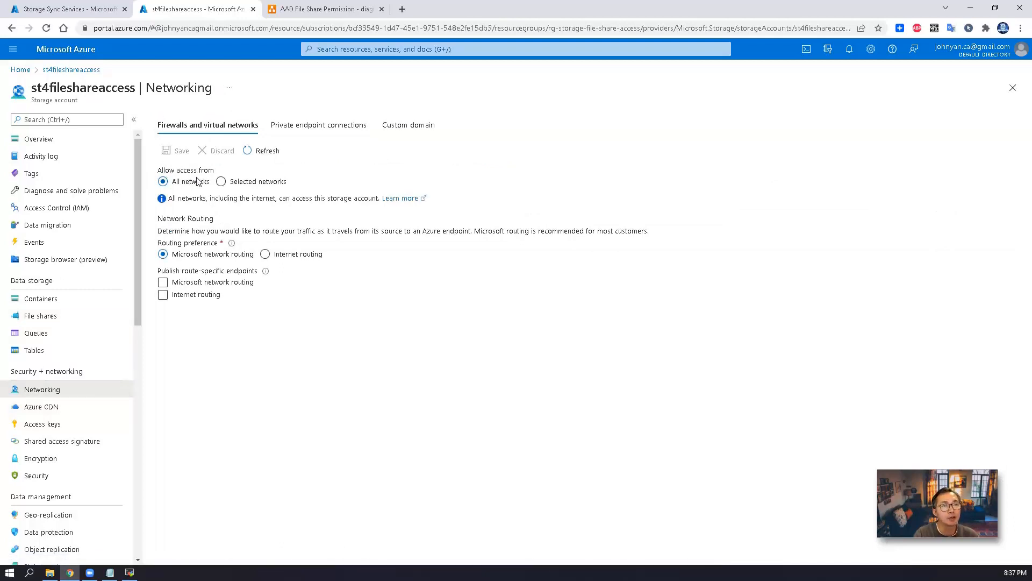
{"action": "left_click", "coordinate": [221, 182]}
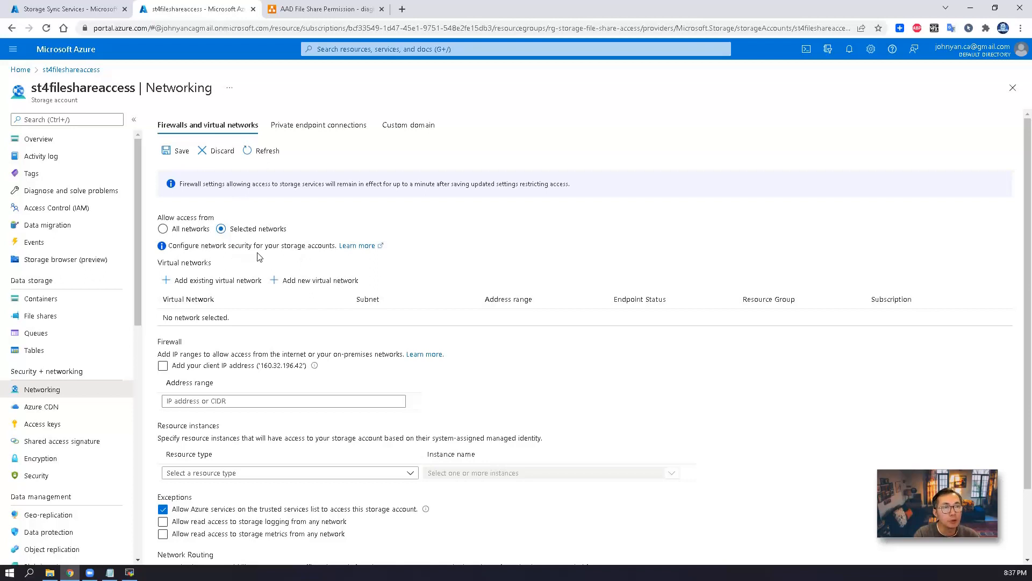
Add rg-storage-file-share-access-vnet with all subnets and enable its Microsoft.Storage service endpoint
{"action": "left_click", "coordinate": [245, 290]}
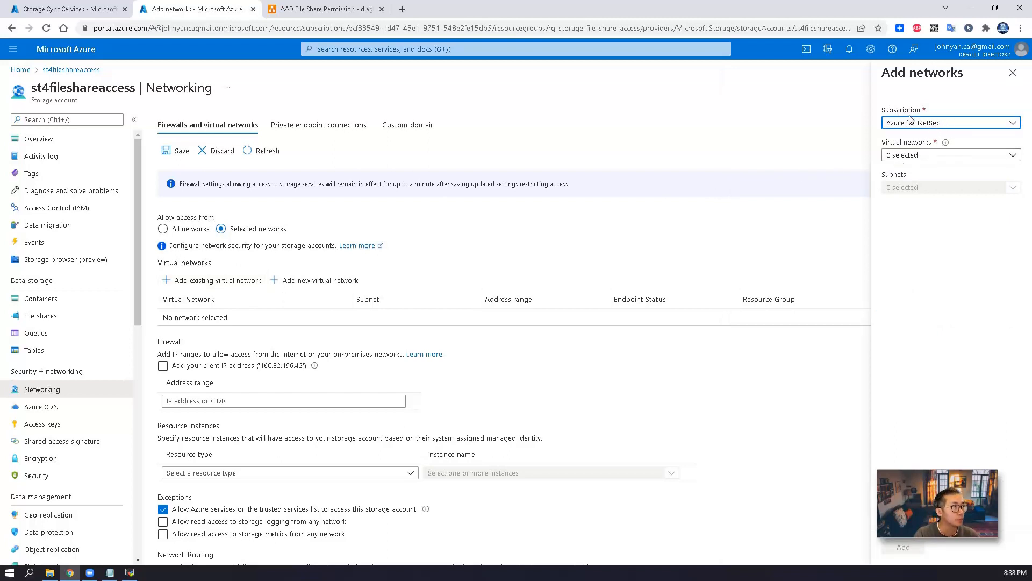
{"action": "left_click", "coordinate": [915, 156]}
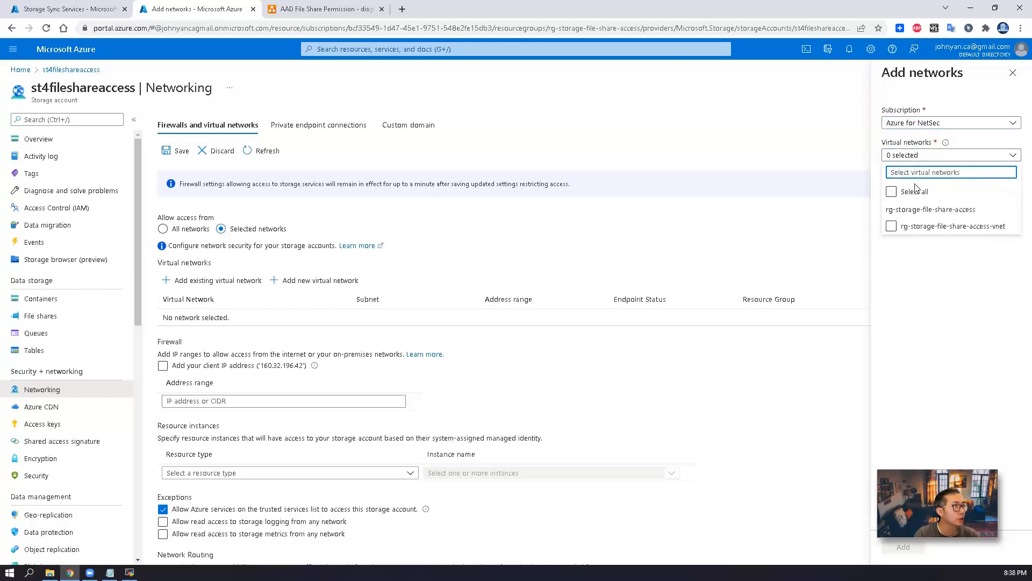
{"action": "left_click", "coordinate": [913, 232]}
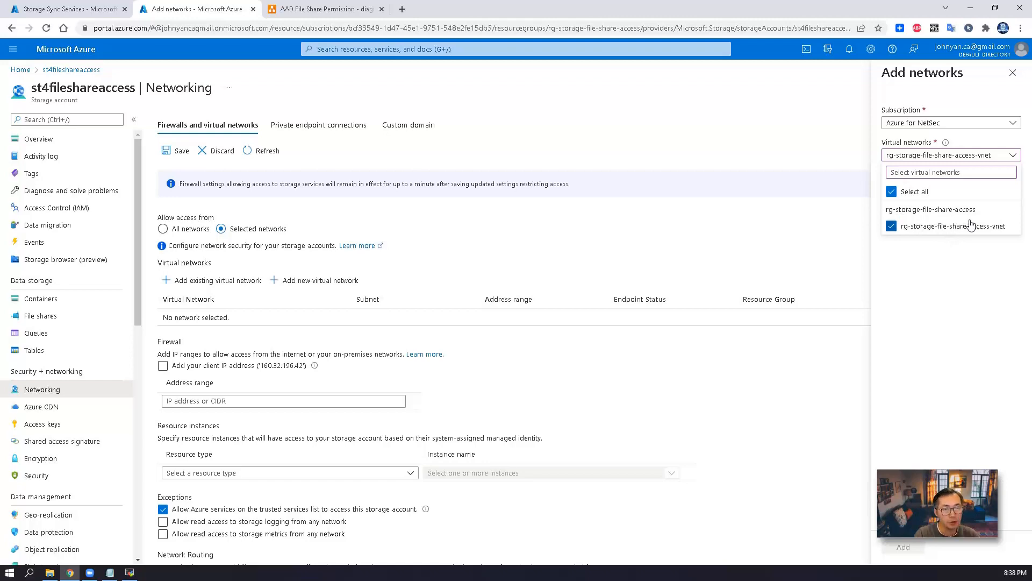
{"action": "left_click", "coordinate": [939, 360]}
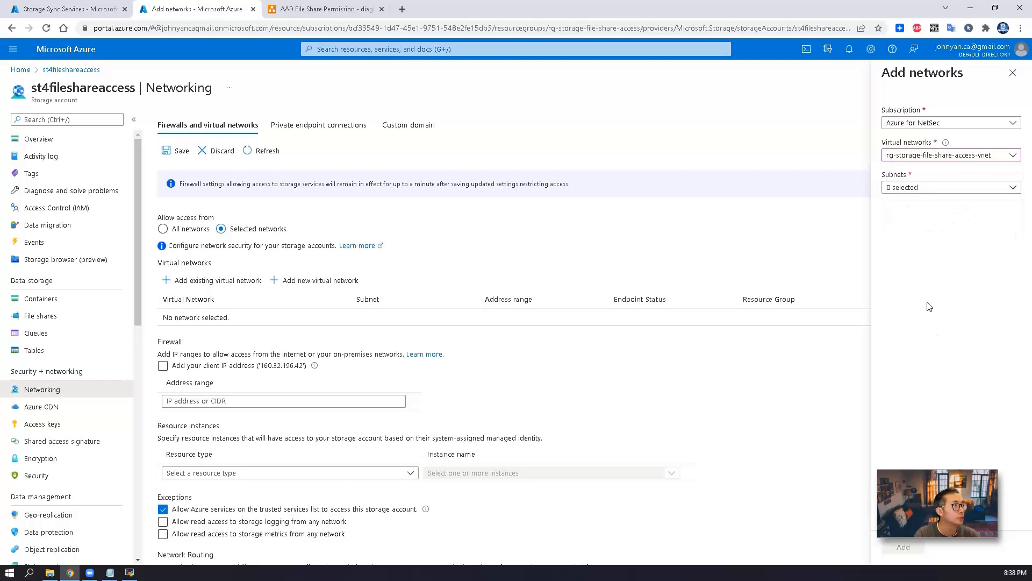
{"action": "left_click_drag", "start_coordinate": [651, 9], "coordinate": [553, 35]}
{"action": "left_click", "coordinate": [731, 194]}
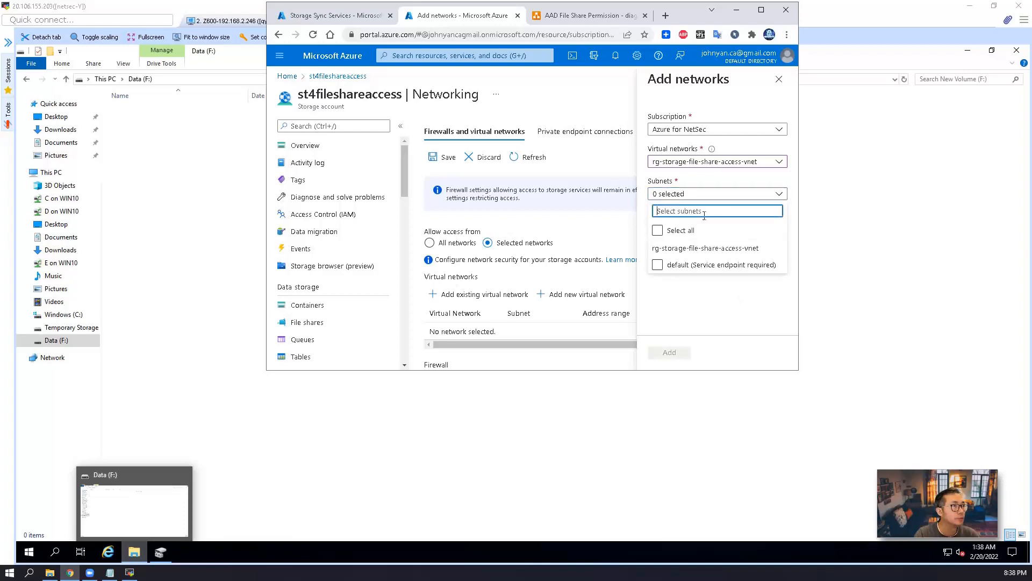
{"action": "left_click", "coordinate": [682, 234]}
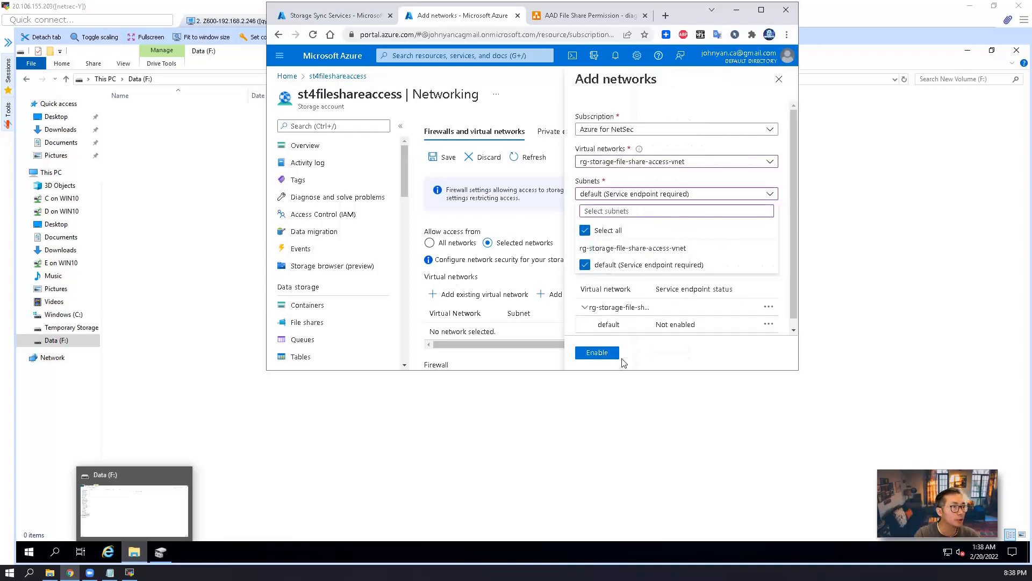
{"action": "left_click", "coordinate": [598, 353]}
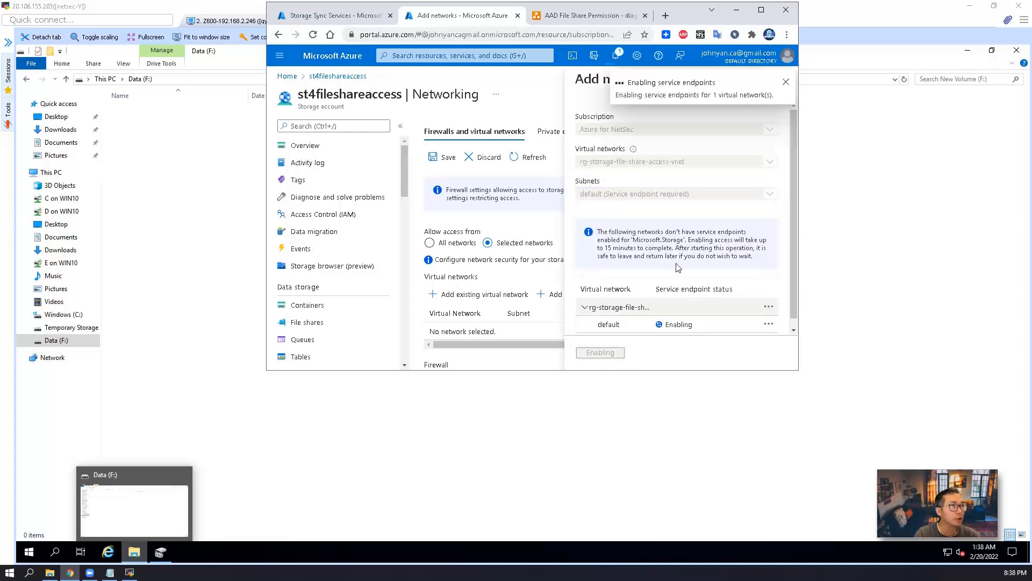
{"action": "key", "text": "super+Up"}
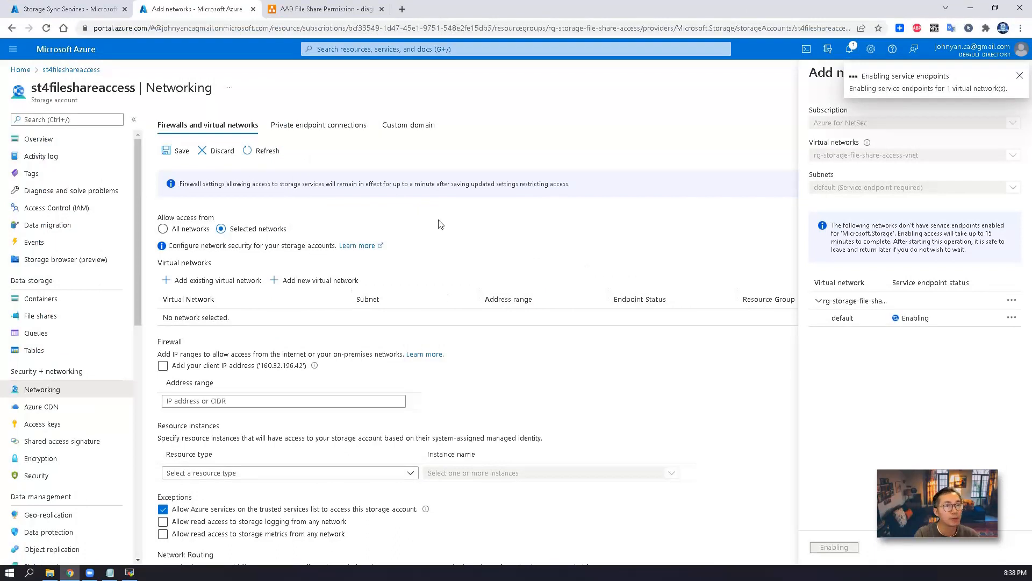
Create storage sync service storage-sync-service1 in rg-storage-file-share-access, East US, open to all networks
{"action": "left_click", "coordinate": [60, 7]}
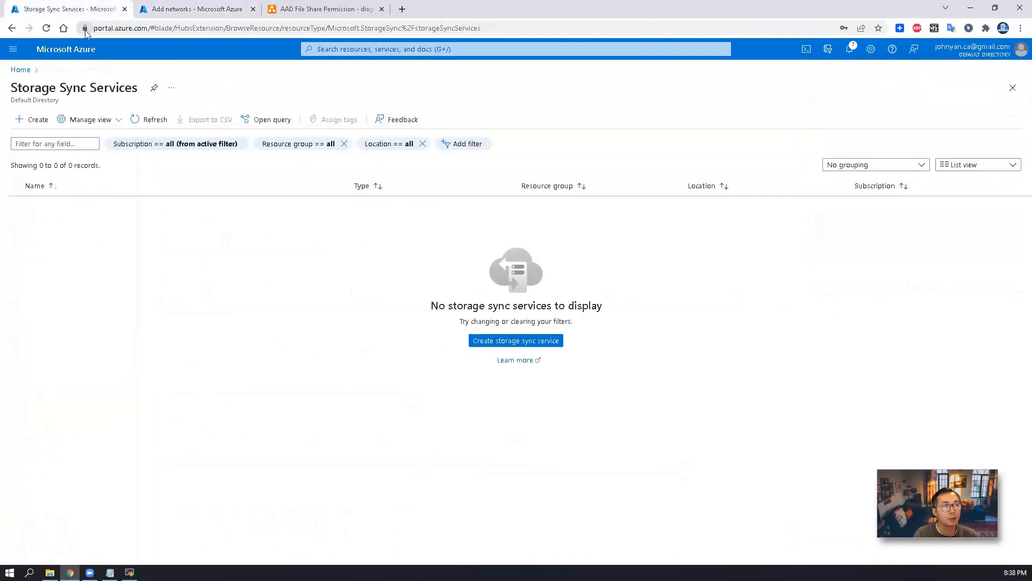
{"action": "left_click", "coordinate": [524, 342]}
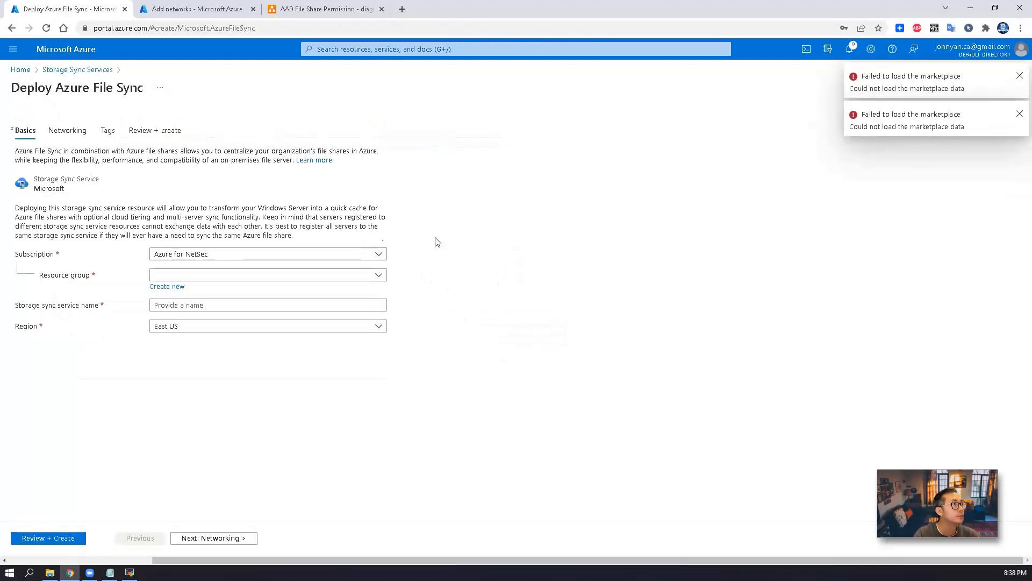
{"action": "left_click", "coordinate": [376, 274]}
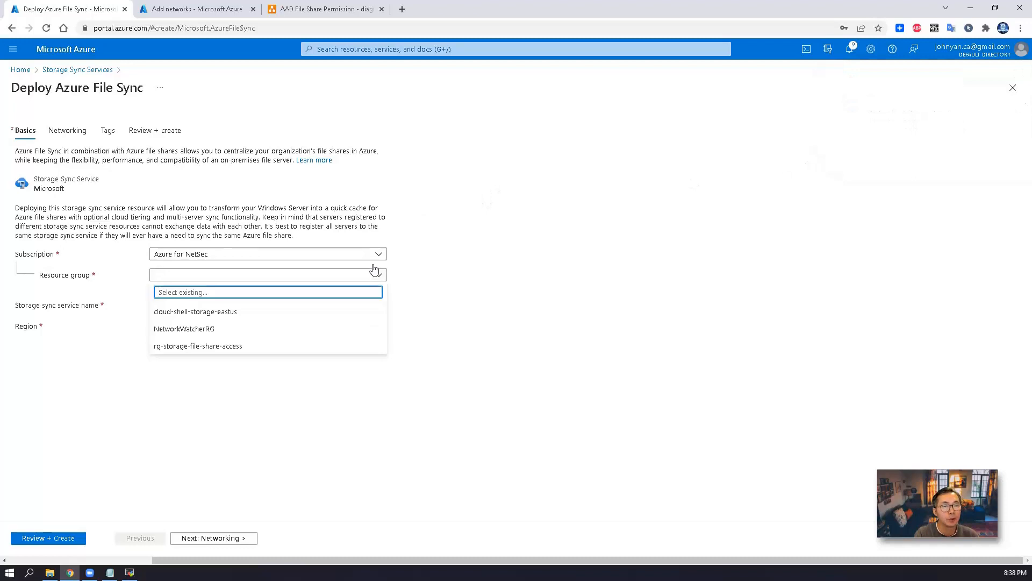
{"action": "left_click", "coordinate": [349, 349]}
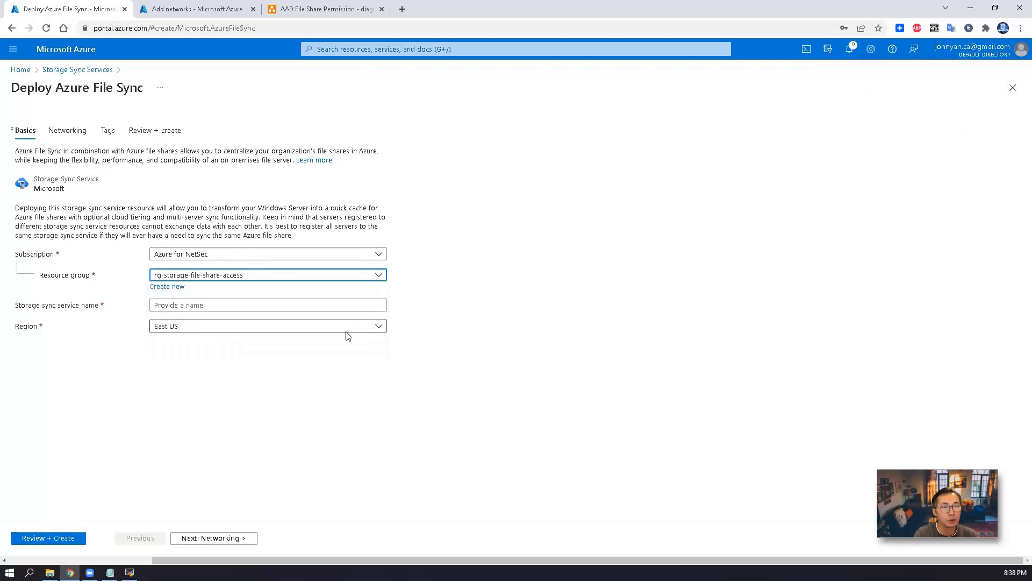
{"action": "left_click", "coordinate": [332, 306]}
{"action": "type", "text": "storage-sync-service1"}
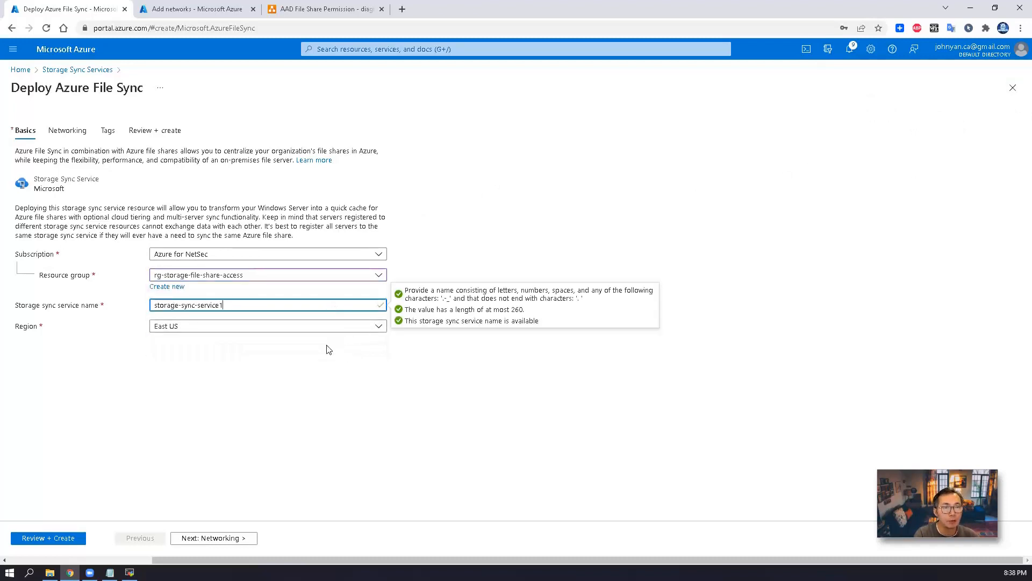
{"action": "left_click", "coordinate": [208, 538]}
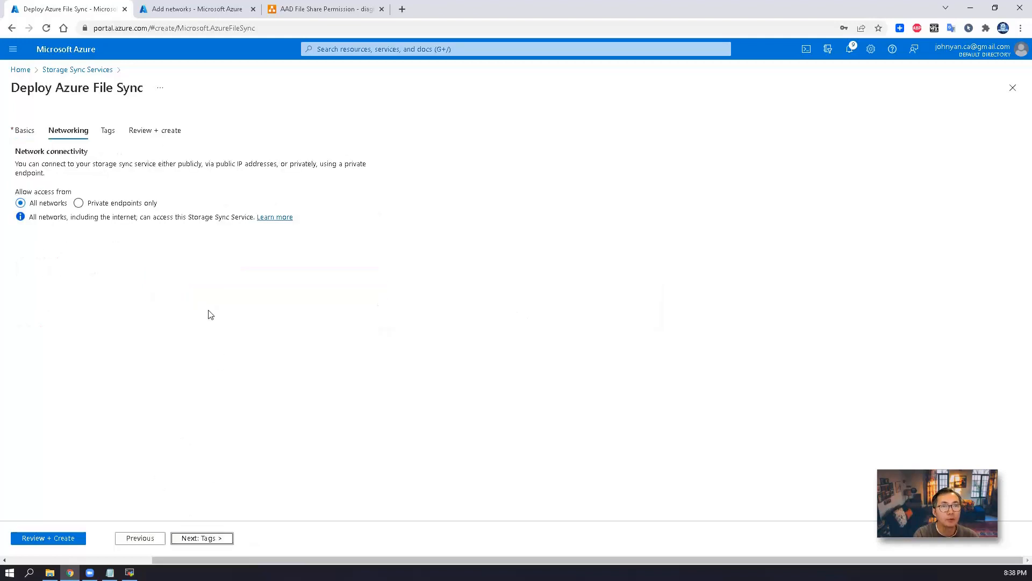
{"action": "left_click", "coordinate": [199, 539]}
{"action": "left_click", "coordinate": [252, 539]}
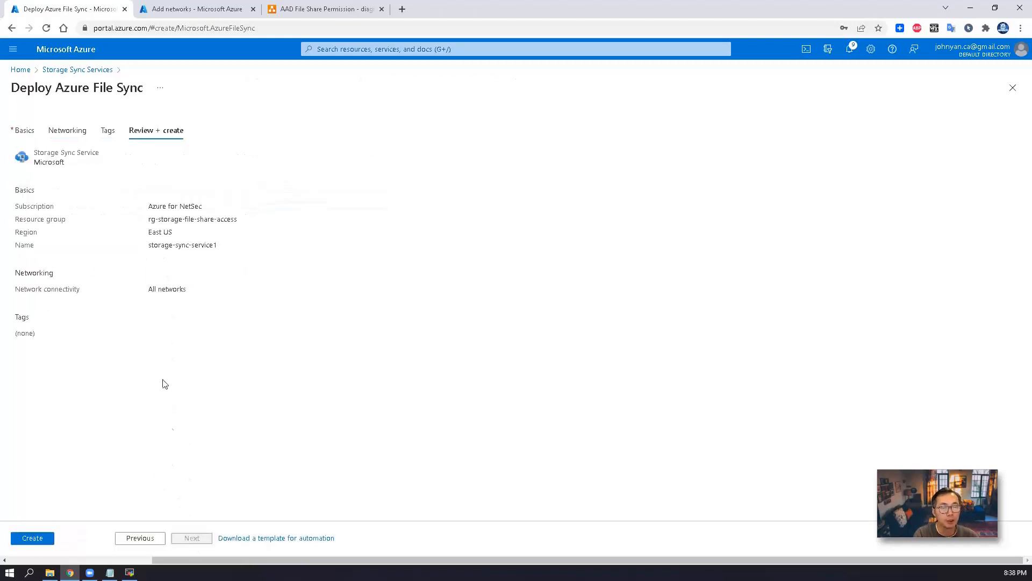
{"action": "left_click", "coordinate": [44, 537]}
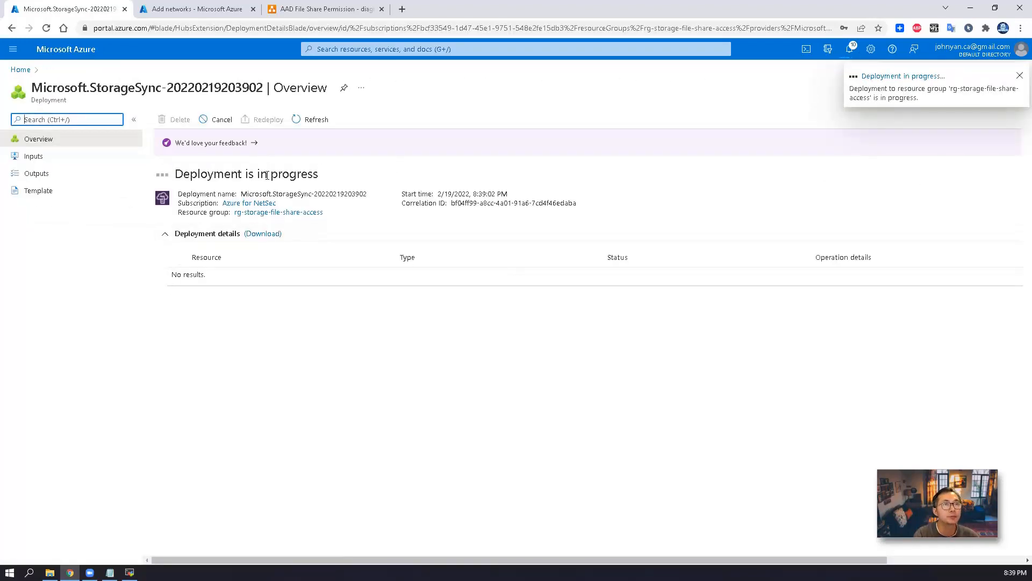
{"action": "left_click", "coordinate": [130, 572]}
Create two new folders, fileshare1 and fileshare2, on the VM's Data (F:) drive
{"action": "right_click", "coordinate": [401, 214]}
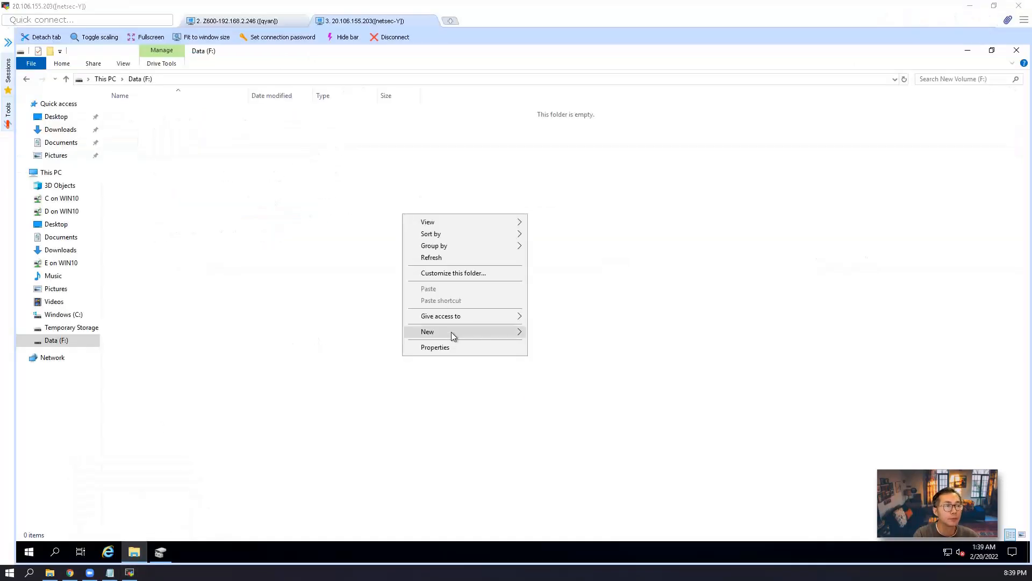
{"action": "mouse_move", "coordinate": [451, 331]}
{"action": "left_click", "coordinate": [538, 333]}
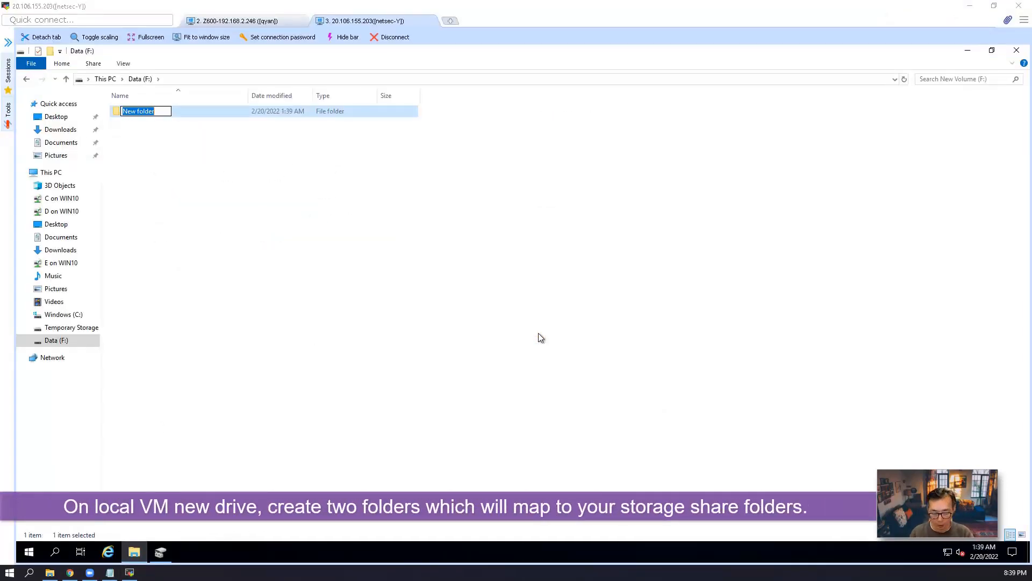
{"action": "type", "text": "fileshare1"}
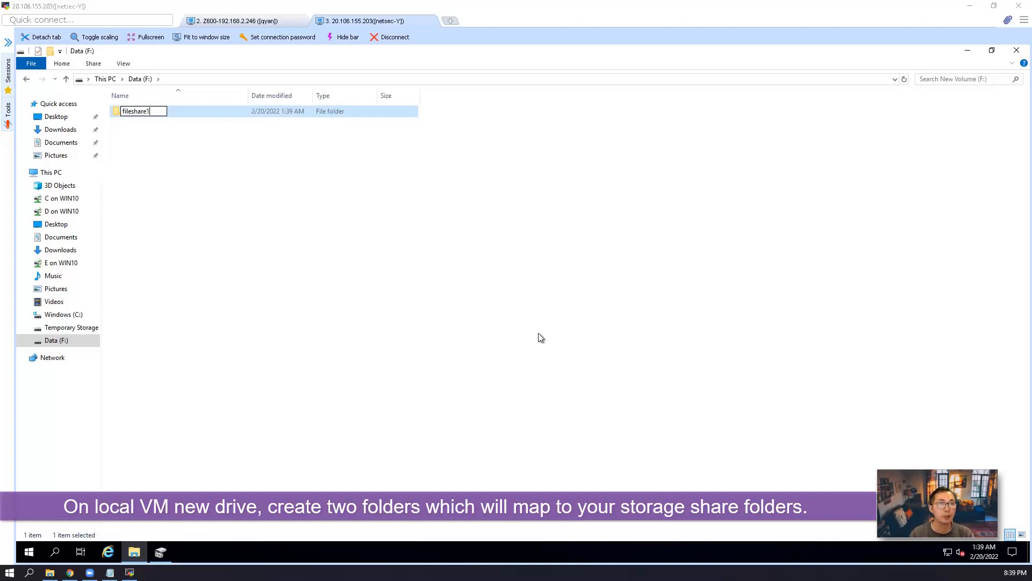
{"action": "right_click", "coordinate": [486, 247]}
{"action": "mouse_move", "coordinate": [545, 376]}
{"action": "left_click", "coordinate": [645, 375]}
{"action": "type", "text": "fileshare2"}
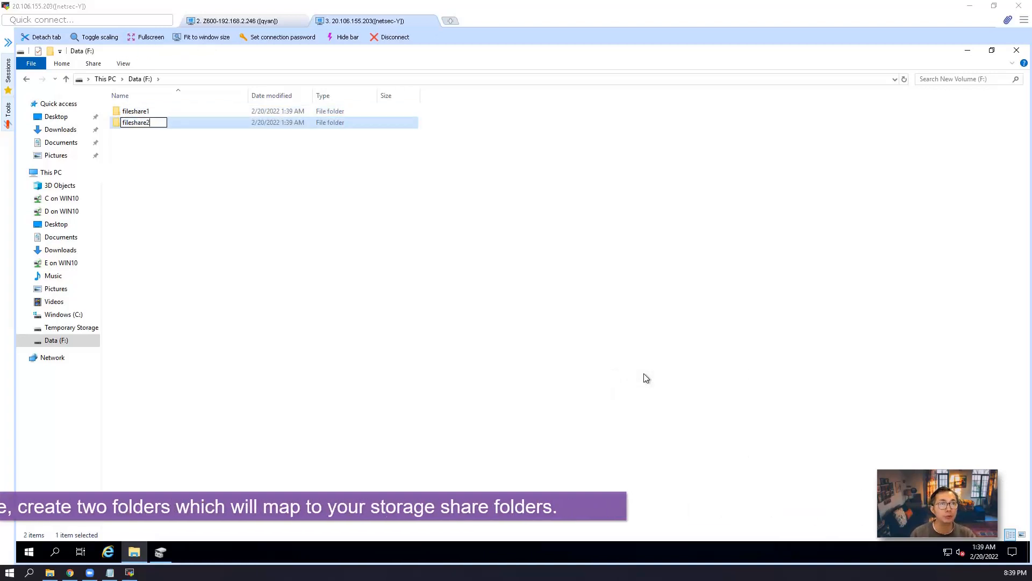
{"action": "left_click", "coordinate": [598, 365]}
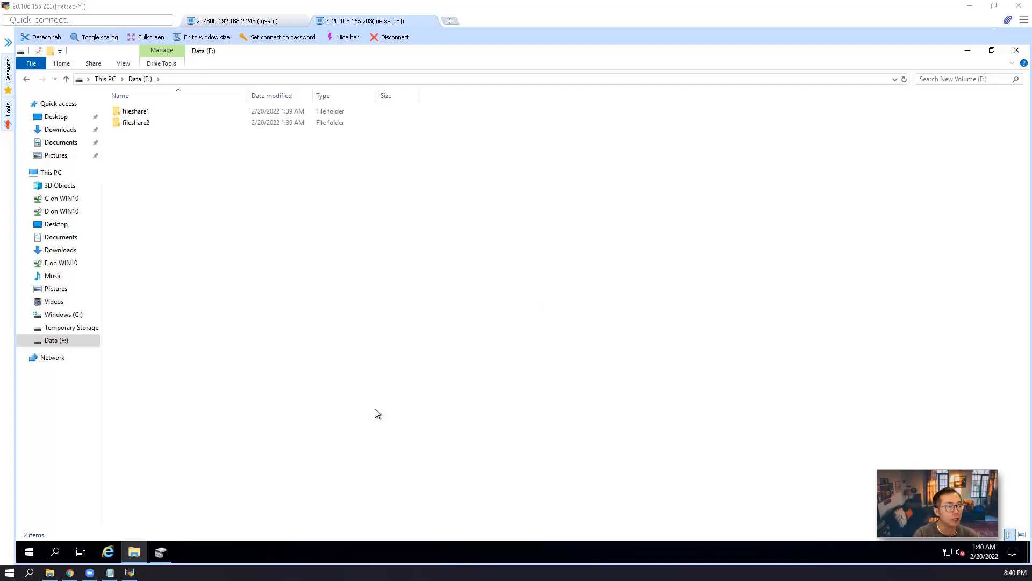
{"action": "left_click", "coordinate": [70, 572]}
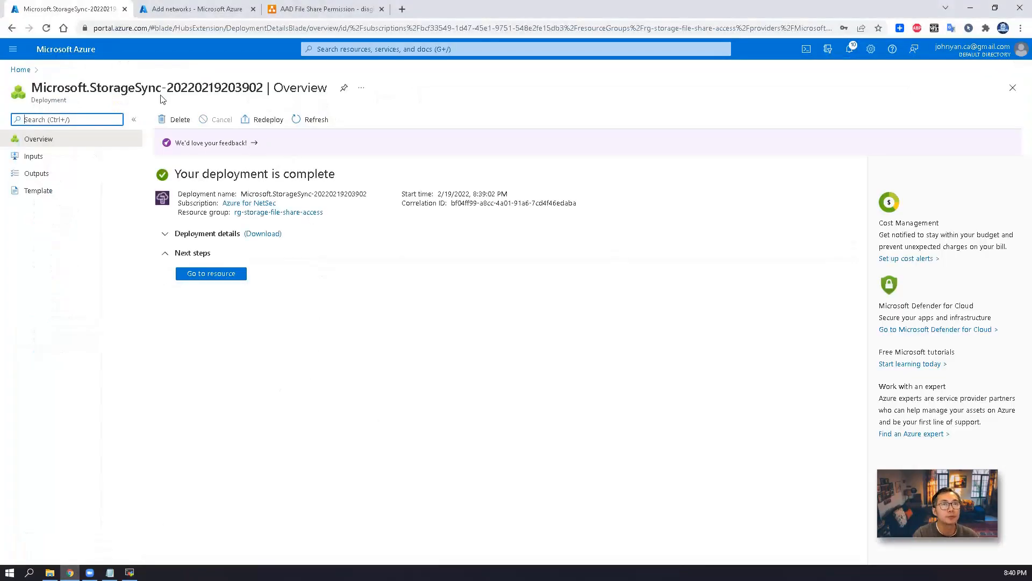
Create sync-group1 in storage-sync-service1 with st4fileshareaccess fileshare1 as the cloud endpoint
{"action": "left_click", "coordinate": [21, 70]}
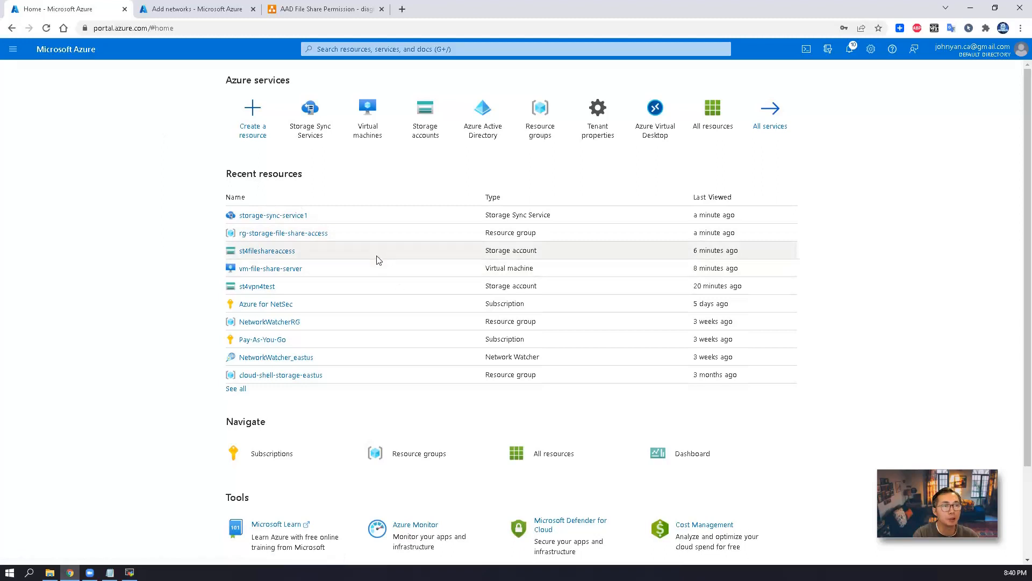
{"action": "left_click", "coordinate": [300, 216]}
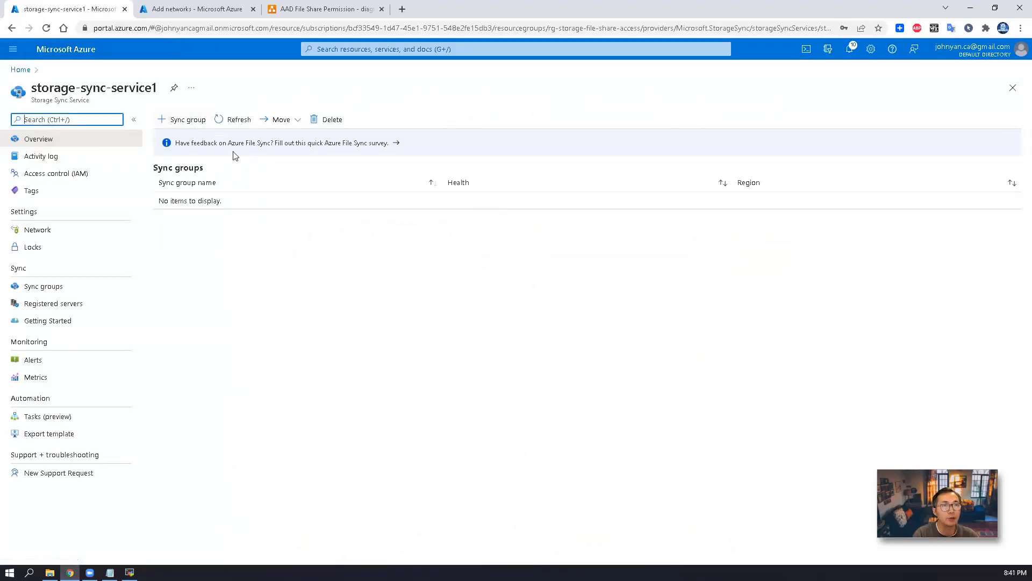
{"action": "left_click", "coordinate": [190, 121]}
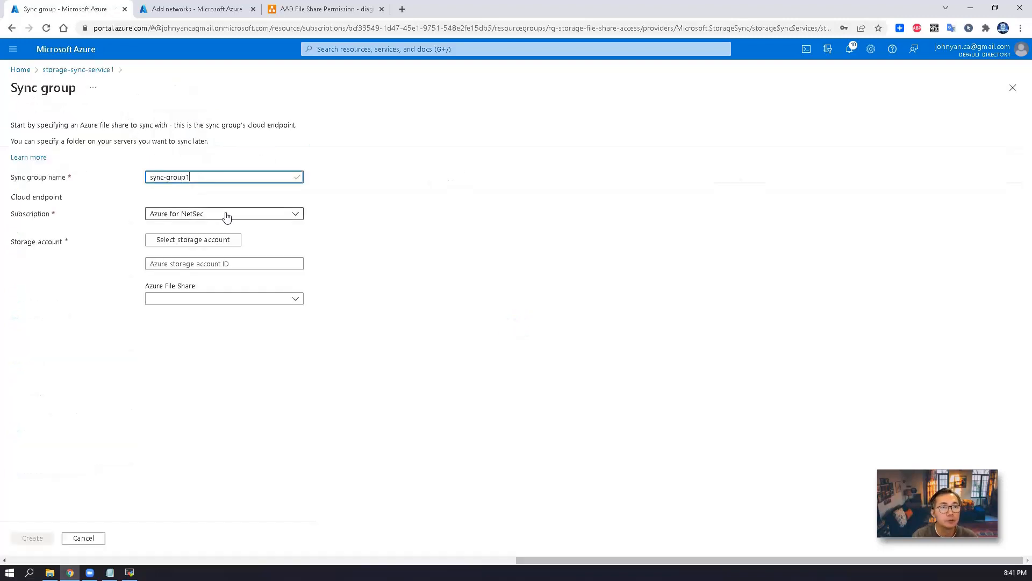
{"action": "left_click", "coordinate": [225, 240]}
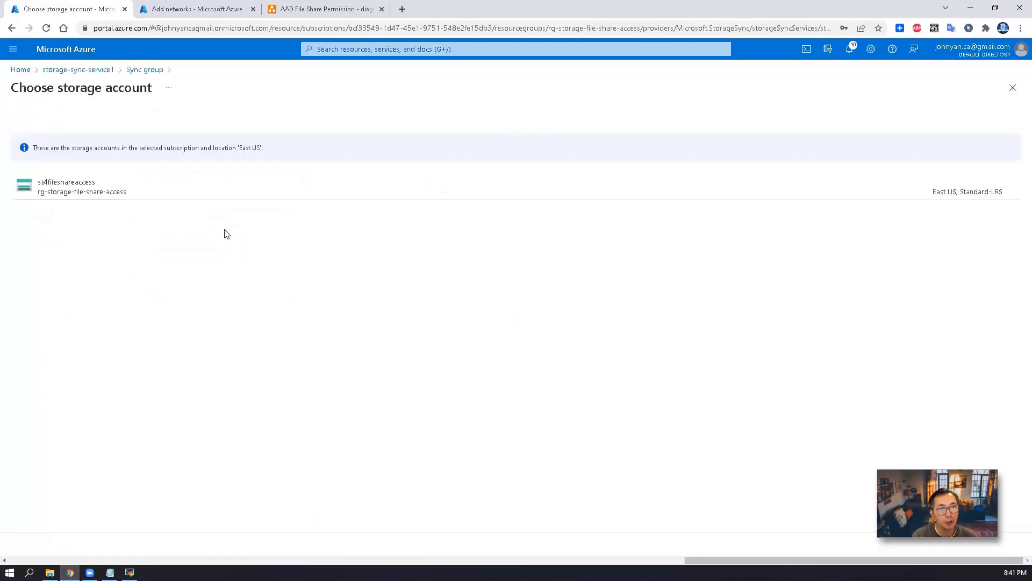
{"action": "left_click", "coordinate": [212, 188]}
{"action": "left_click", "coordinate": [244, 299]}
{"action": "left_click", "coordinate": [237, 334]}
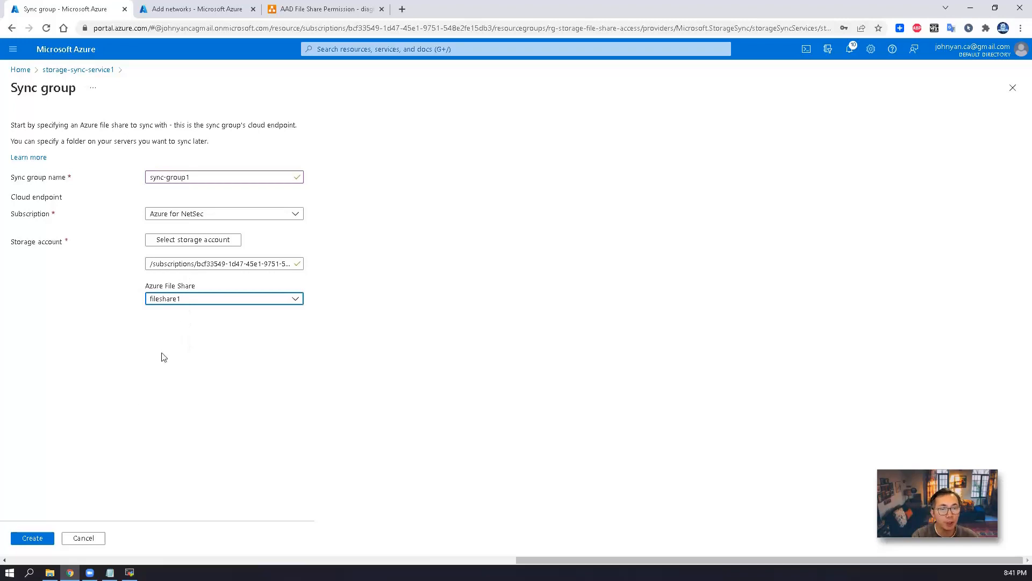
{"action": "left_click", "coordinate": [39, 538]}
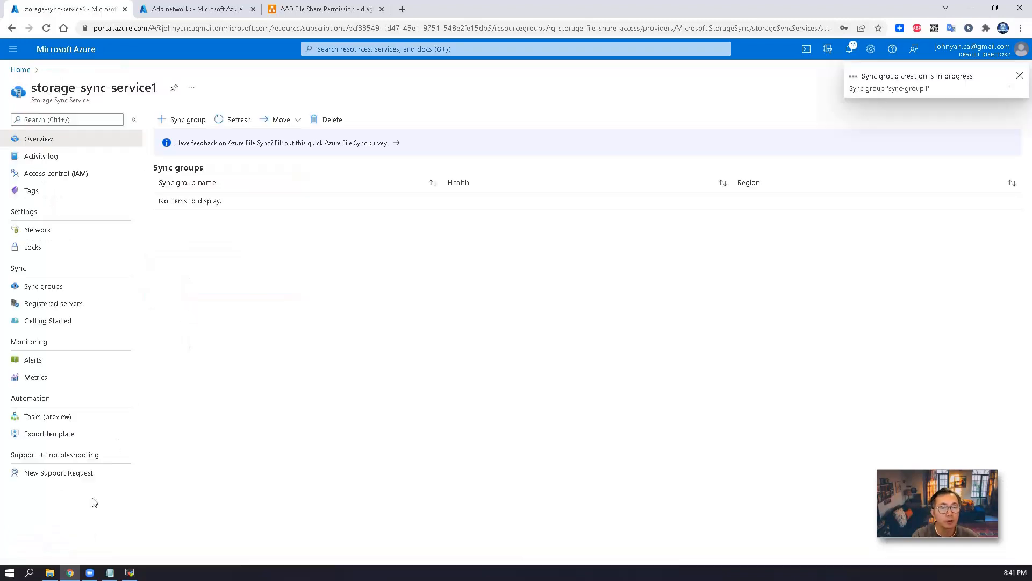
Review sync-group1, then open the Registered servers page and copy its URL
{"action": "left_click", "coordinate": [297, 210]}
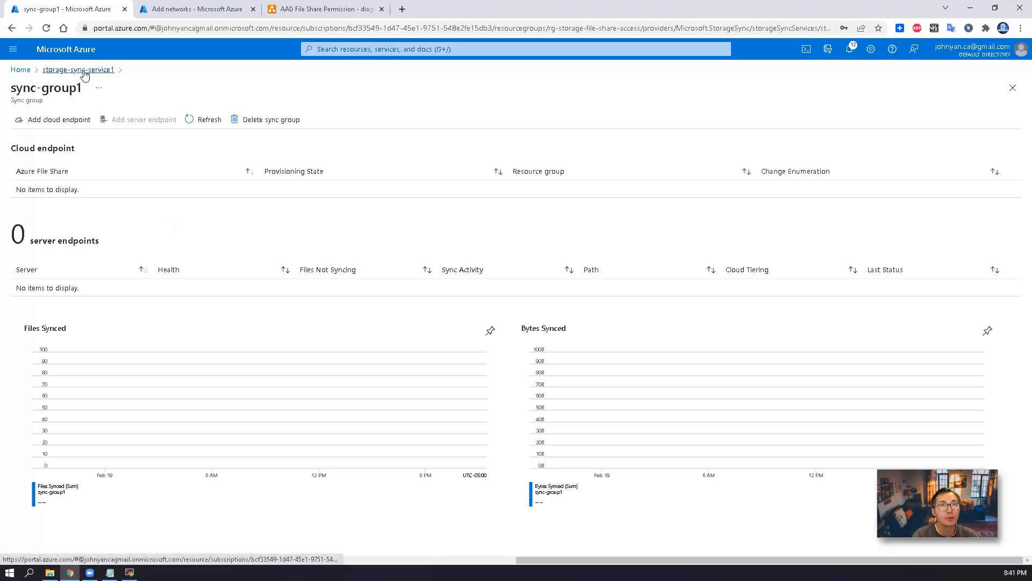
{"action": "left_click", "coordinate": [102, 69]}
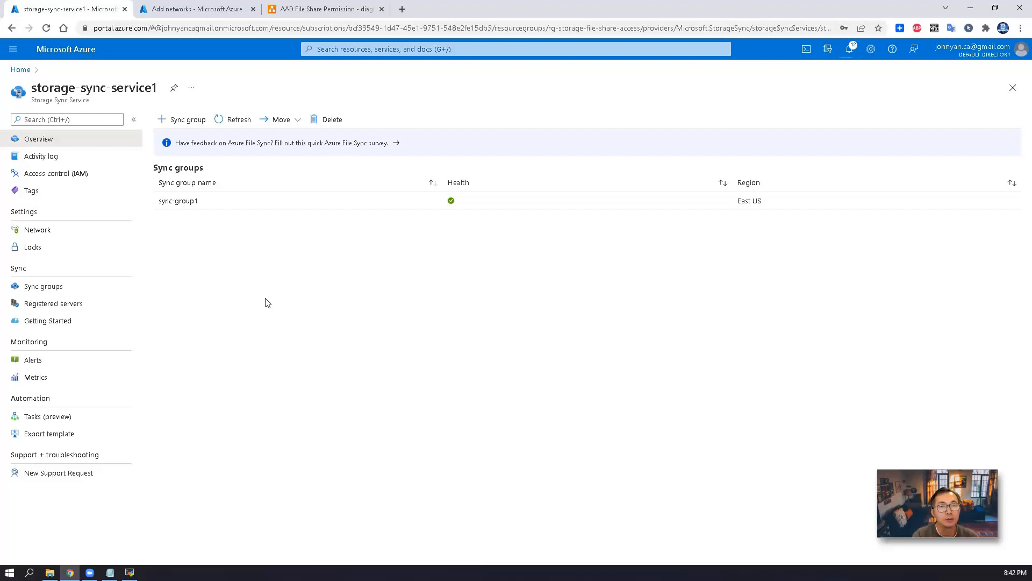
{"action": "left_click", "coordinate": [124, 311]}
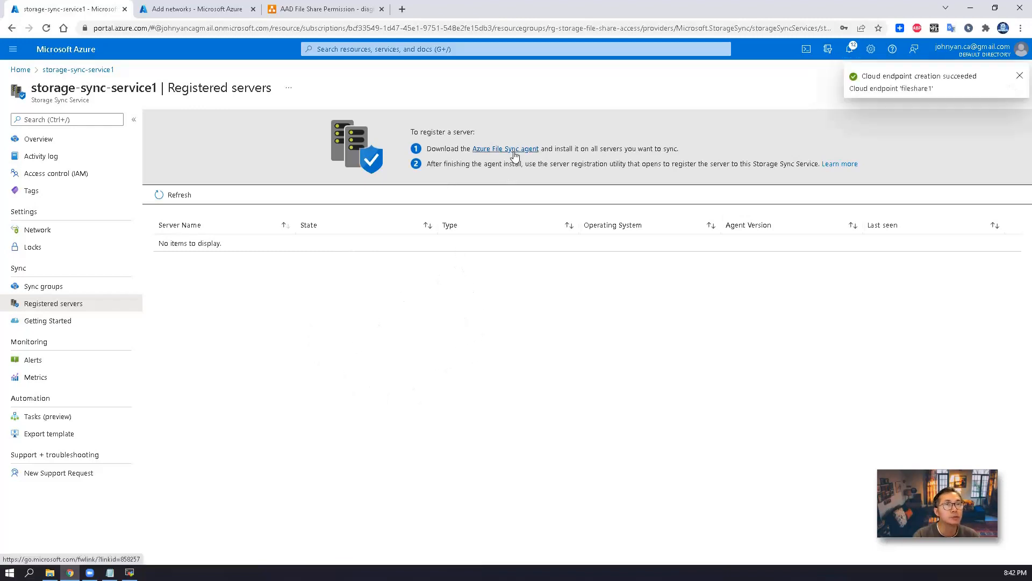
{"action": "left_click", "coordinate": [428, 30]}
{"action": "right_click", "coordinate": [428, 31]}
{"action": "left_click", "coordinate": [532, 108]}
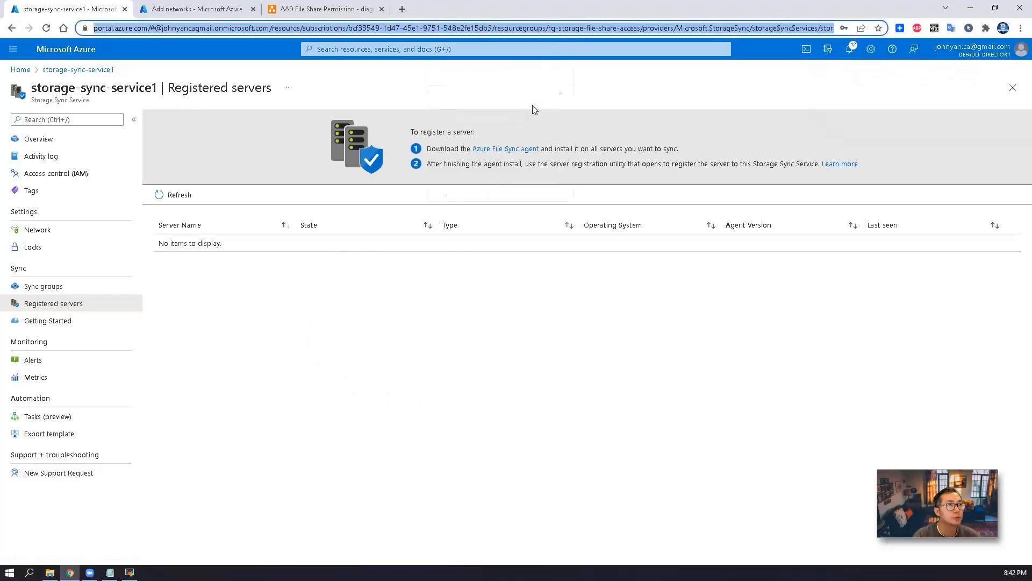
Launch Internet Explorer on the VM, accepting the recommended settings, and open the Start menu
{"action": "left_click", "coordinate": [130, 572]}
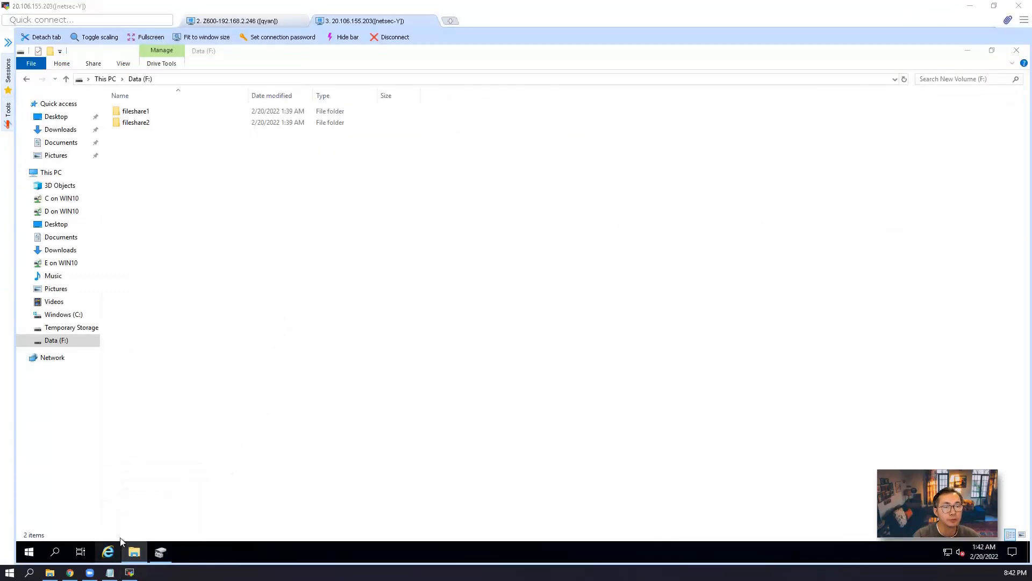
{"action": "left_click", "coordinate": [109, 552]}
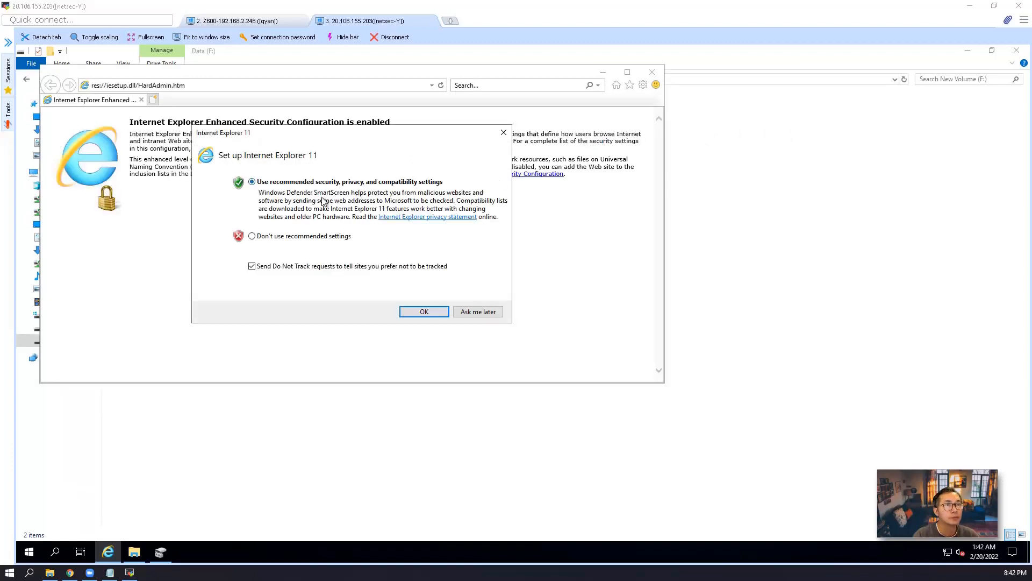
{"action": "left_click", "coordinate": [424, 312]}
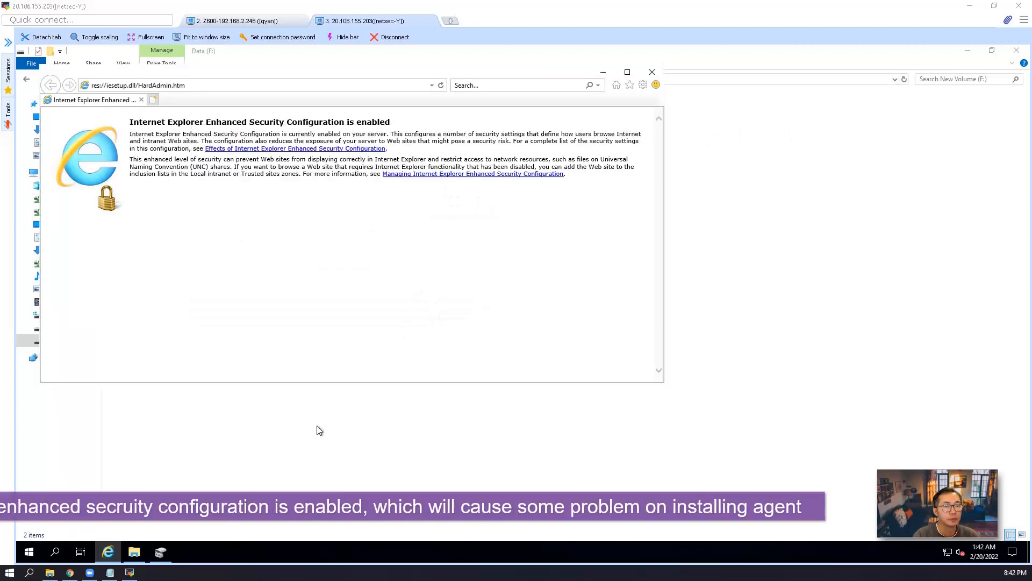
{"action": "left_click", "coordinate": [29, 552]}
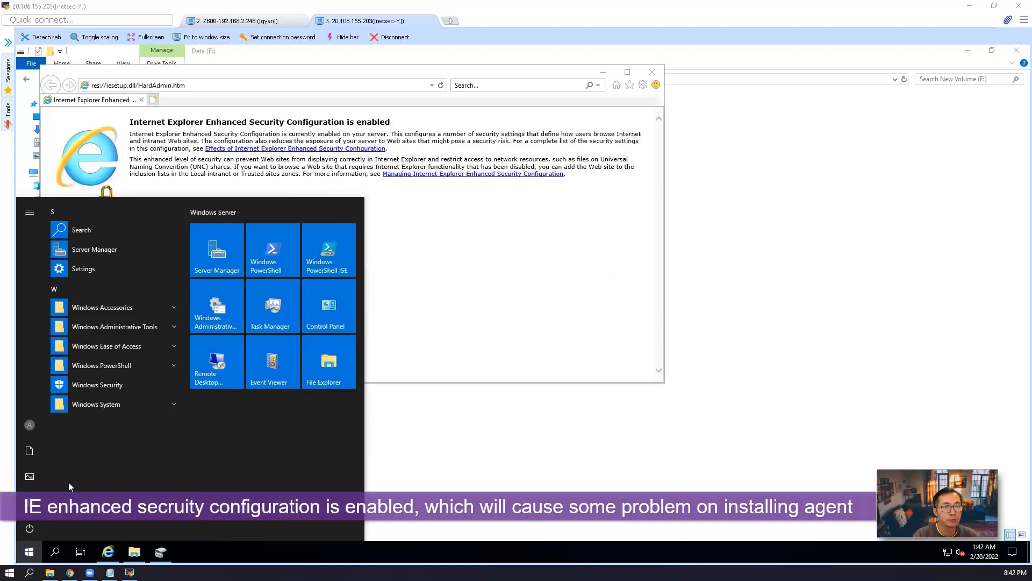
Turn IE Enhanced Security Configuration off for Administrators and Users in Server Manager's Local Server
{"action": "left_click", "coordinate": [125, 244]}
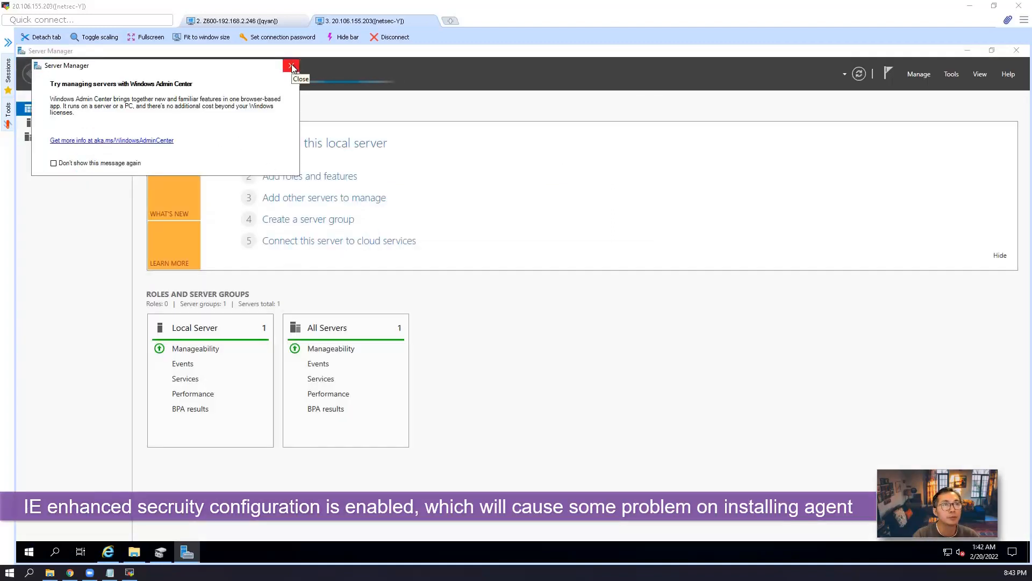
{"action": "left_click", "coordinate": [292, 66]}
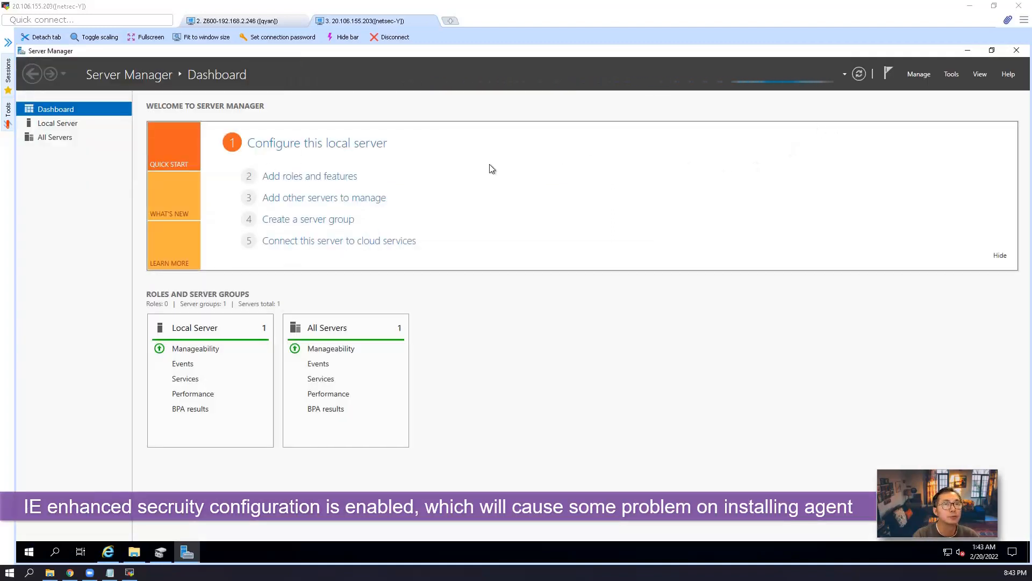
{"action": "left_click", "coordinate": [81, 125]}
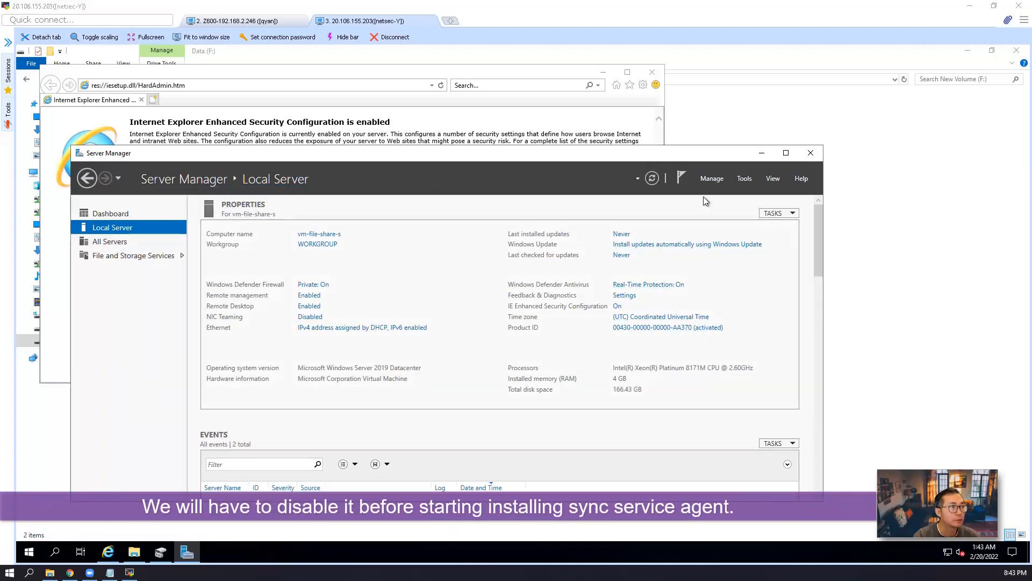
{"action": "left_click", "coordinate": [618, 306]}
{"action": "left_click", "coordinate": [461, 285]}
{"action": "left_click", "coordinate": [461, 349]}
{"action": "left_click", "coordinate": [559, 400]}
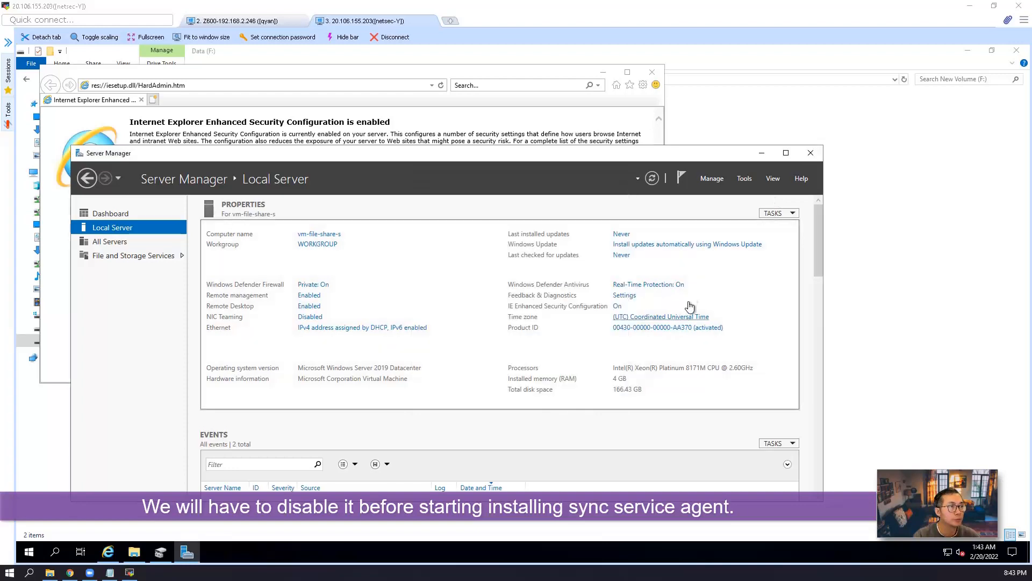
{"action": "left_click", "coordinate": [810, 153]}
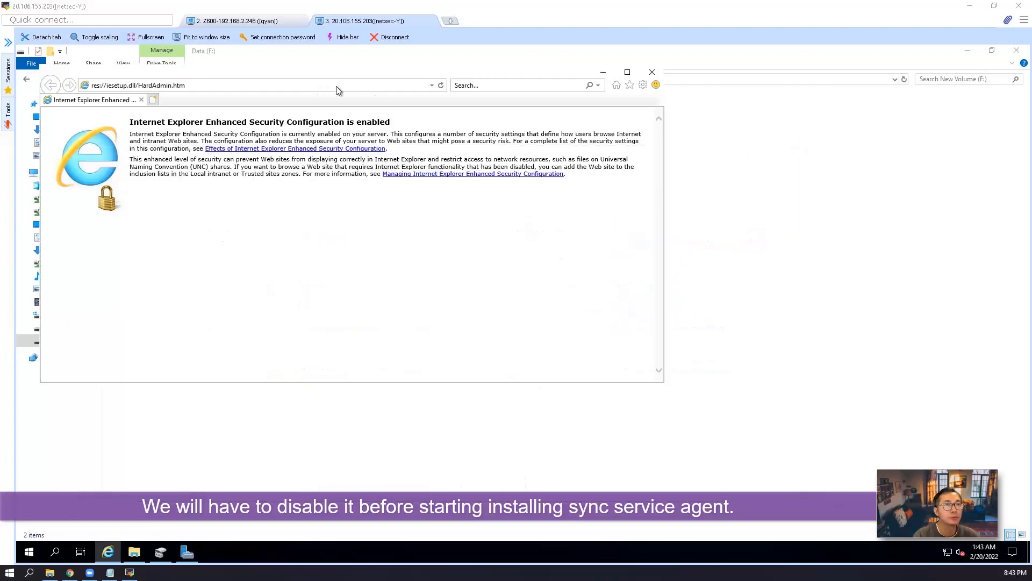
Load the copied Azure portal address in Internet Explorer on the VM, then close it
{"action": "left_click", "coordinate": [652, 73]}
{"action": "left_click", "coordinate": [108, 552]}
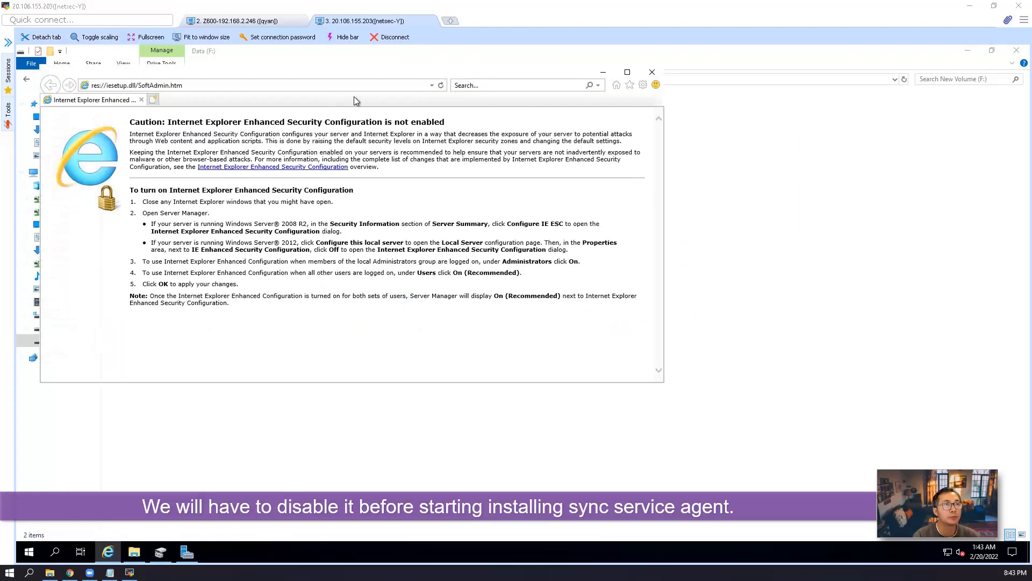
{"action": "left_click", "coordinate": [627, 73]}
{"action": "left_click", "coordinate": [378, 65]}
{"action": "key", "text": "ctrl+v"}
{"action": "key", "text": "Return"}
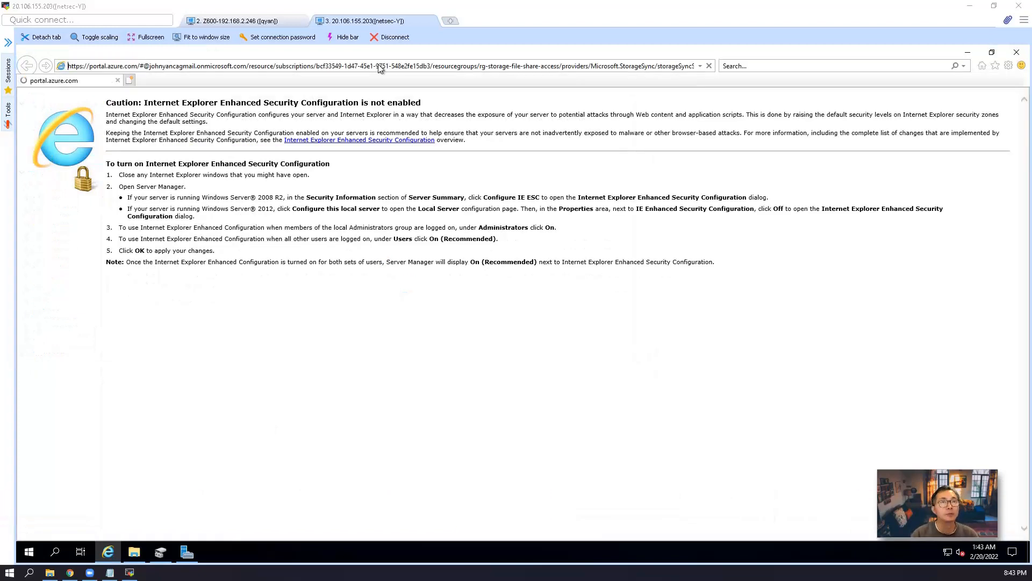
{"action": "left_click", "coordinate": [117, 80]}
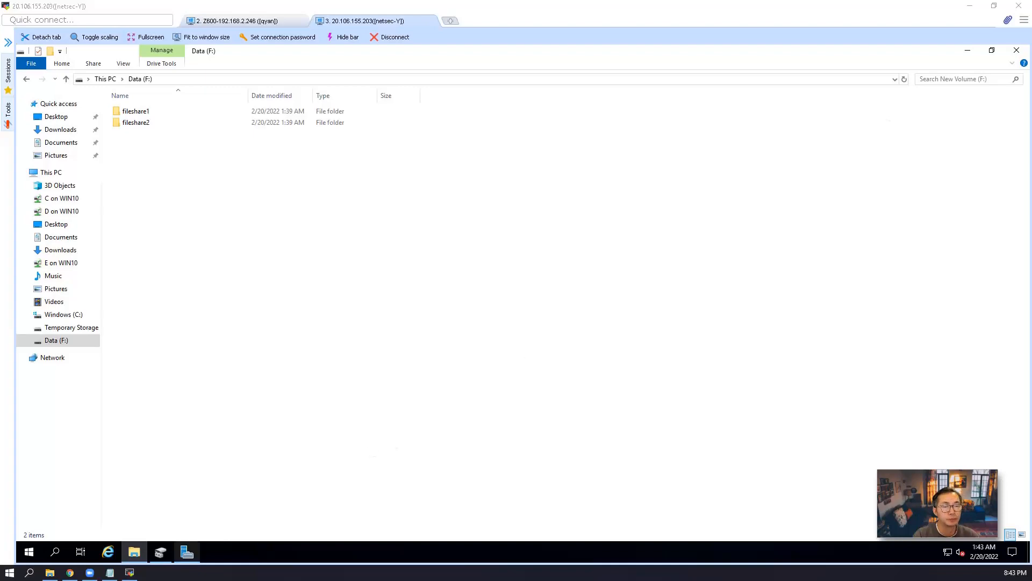
{"action": "left_click", "coordinate": [70, 572]}
Download the Azure File Sync agent installer StorageSyncAgent_WS2019.msi from Microsoft Download Center
{"action": "left_click", "coordinate": [468, 24]}
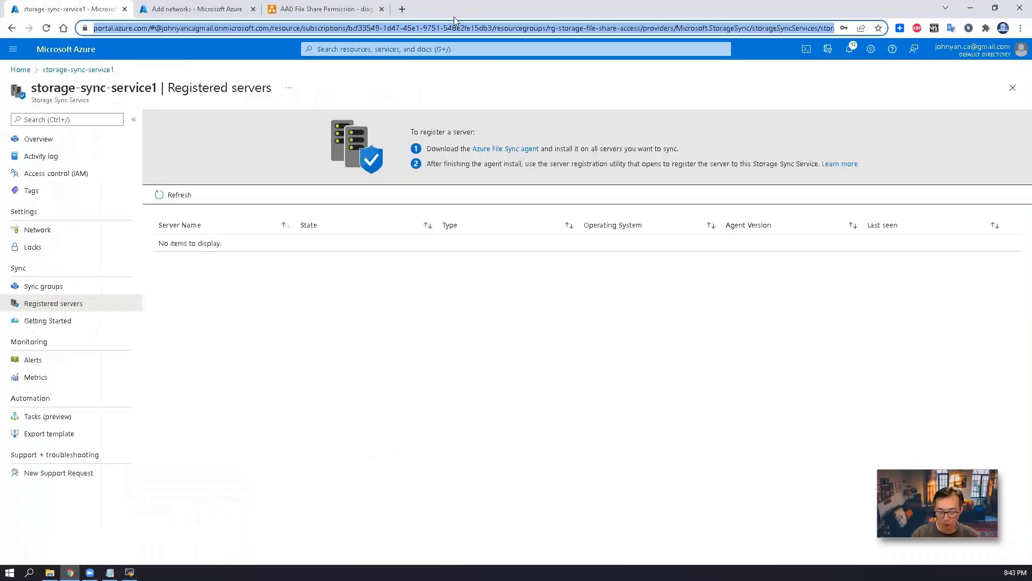
{"action": "left_click", "coordinate": [502, 149]}
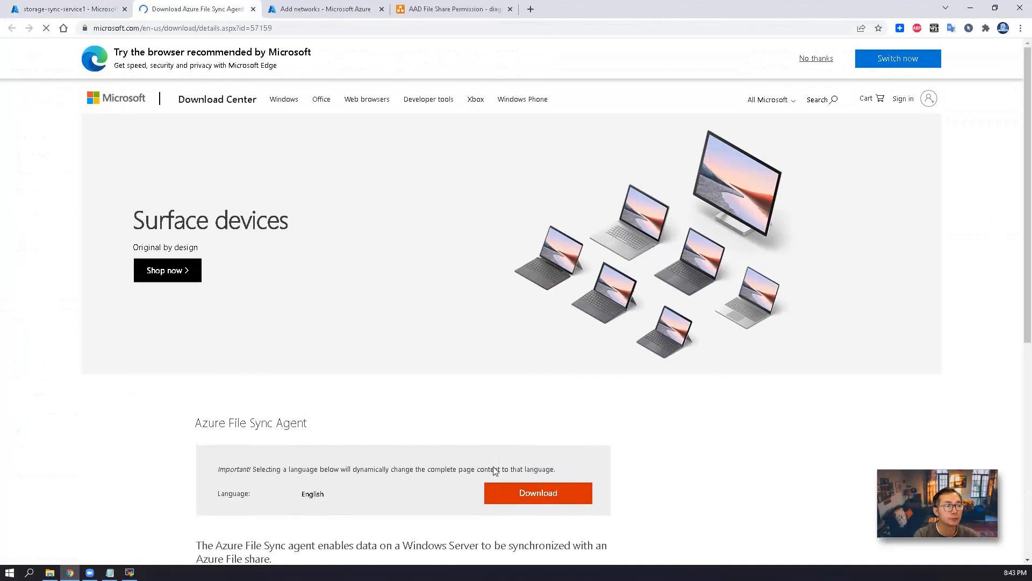
{"action": "left_click", "coordinate": [535, 497]}
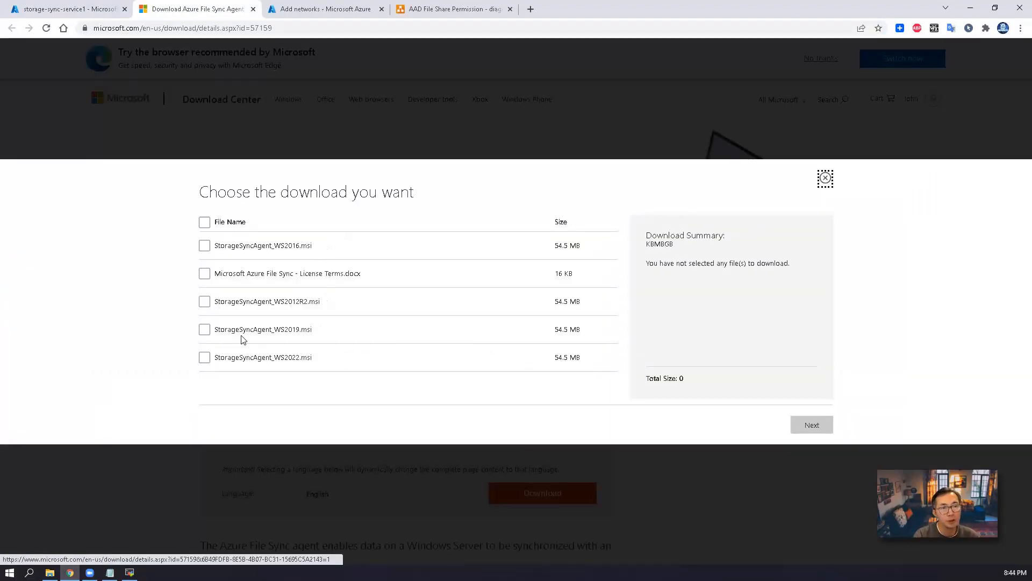
{"action": "left_click_drag", "start_coordinate": [284, 330], "coordinate": [299, 330]}
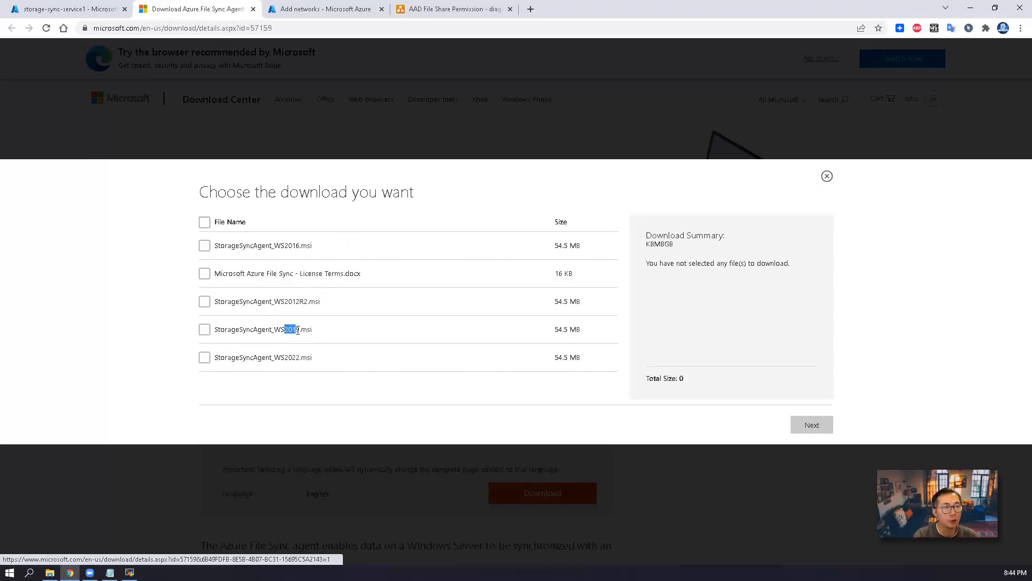
{"action": "left_click", "coordinate": [227, 330]}
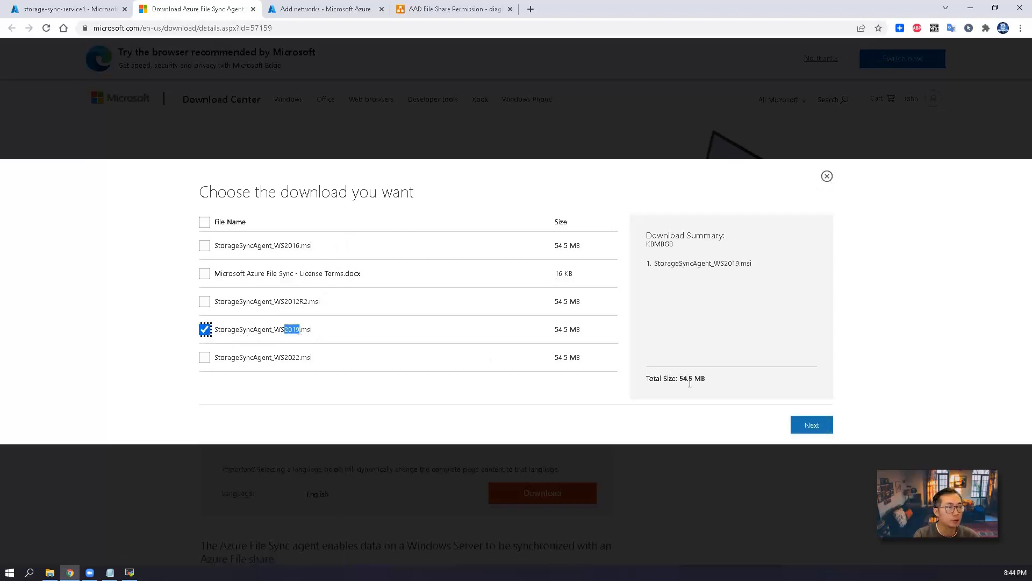
{"action": "left_click", "coordinate": [807, 425]}
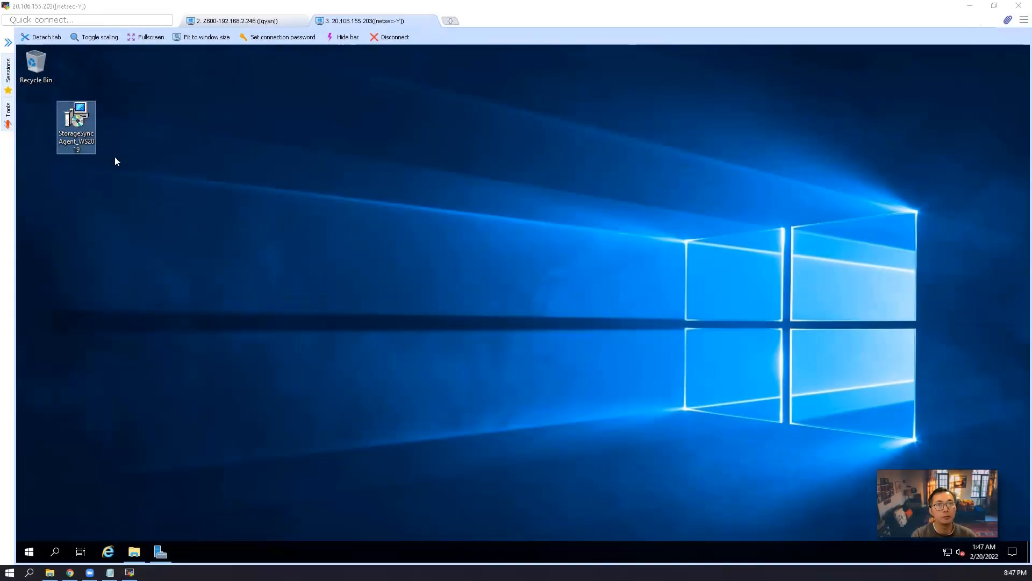
Install the Azure File Sync agent from its MSI with the default location, proxy and Microsoft Update settings
{"action": "right_click", "coordinate": [79, 118]}
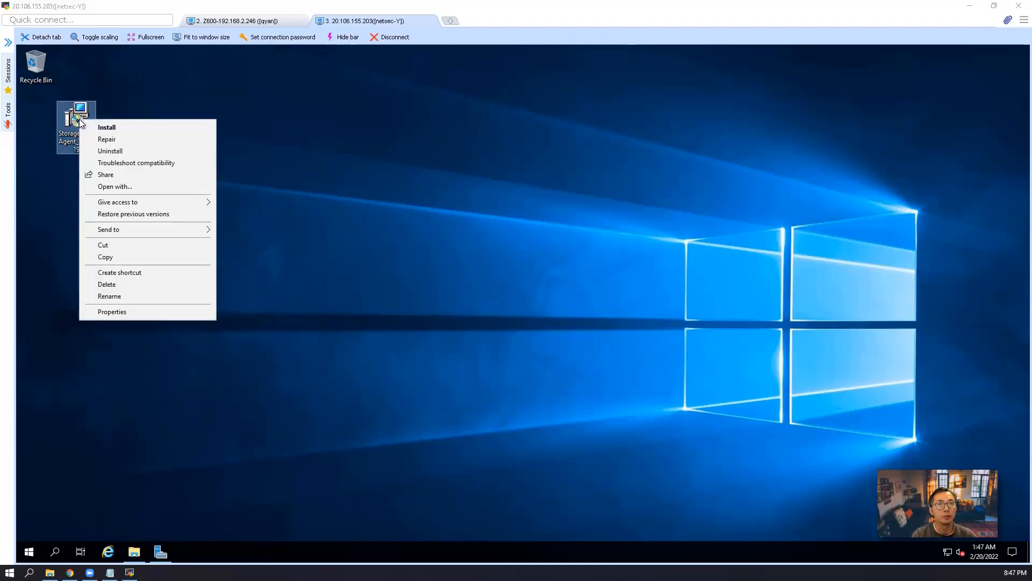
{"action": "left_click", "coordinate": [126, 128]}
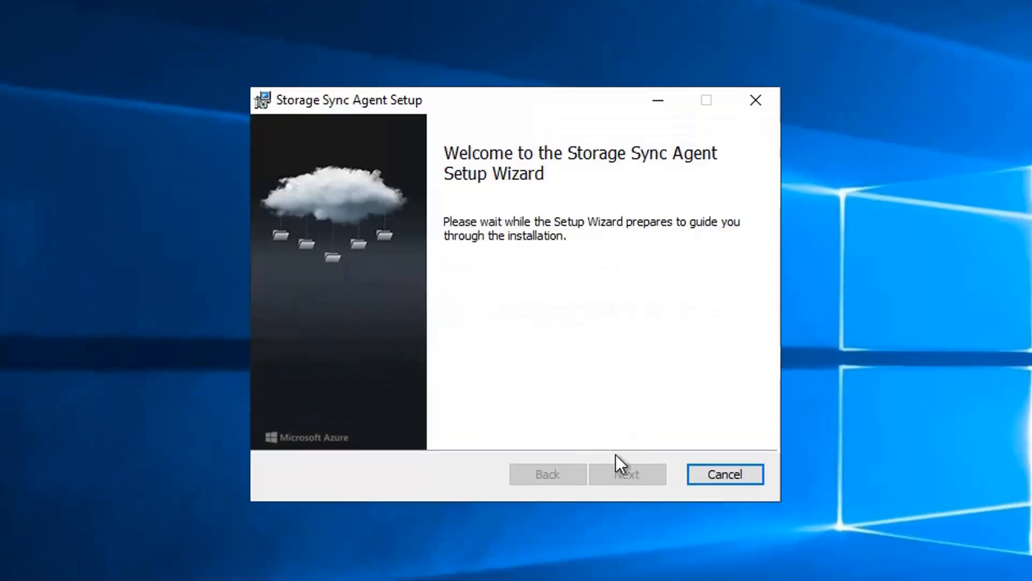
{"action": "left_click", "coordinate": [614, 473]}
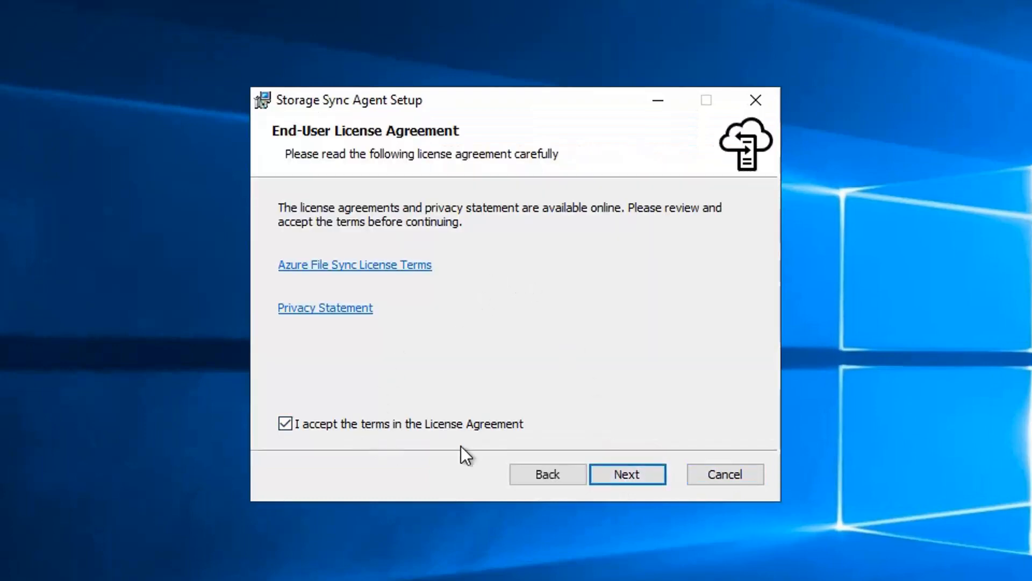
{"action": "left_click", "coordinate": [617, 475]}
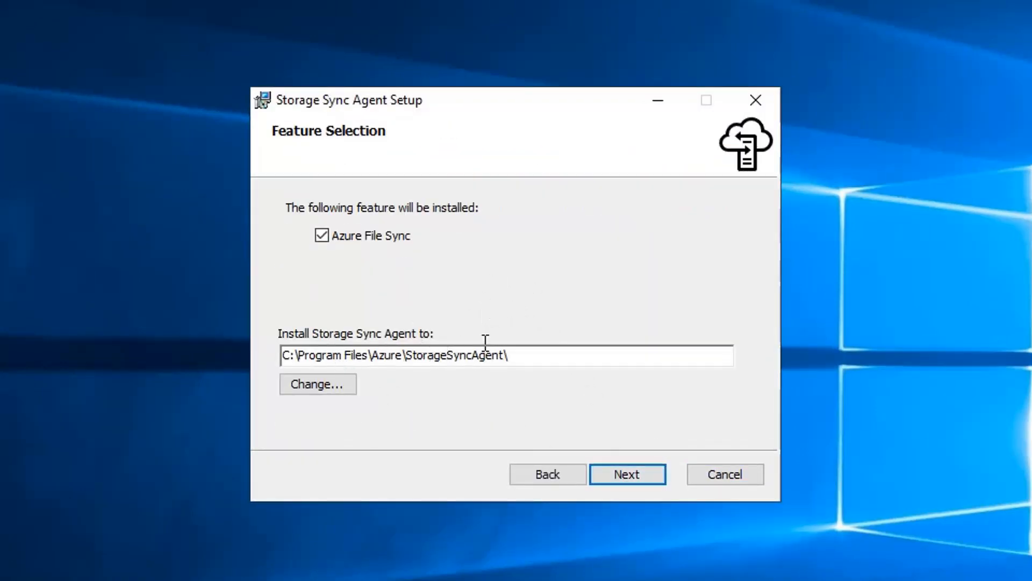
{"action": "left_click", "coordinate": [643, 477]}
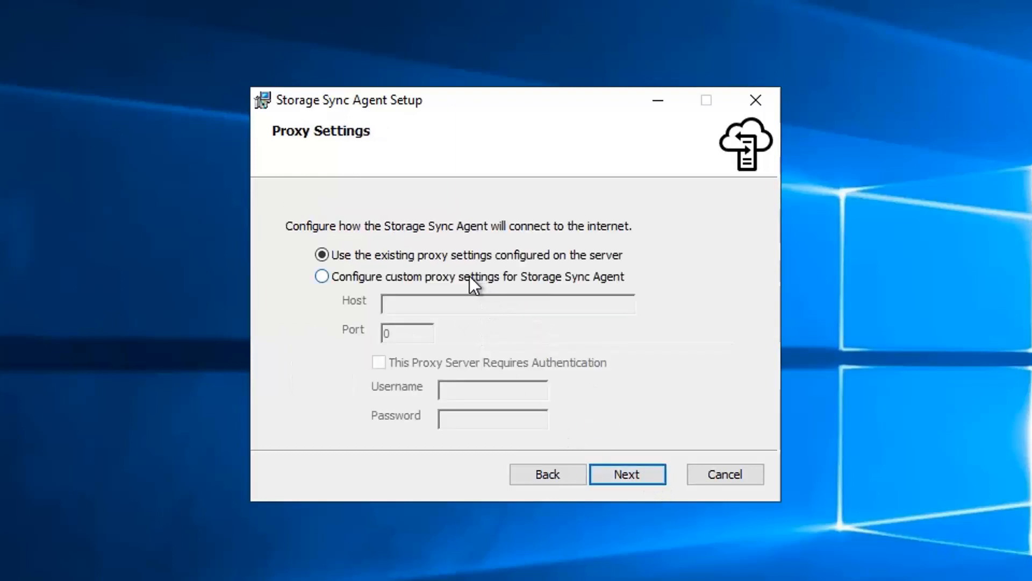
{"action": "left_click", "coordinate": [634, 476]}
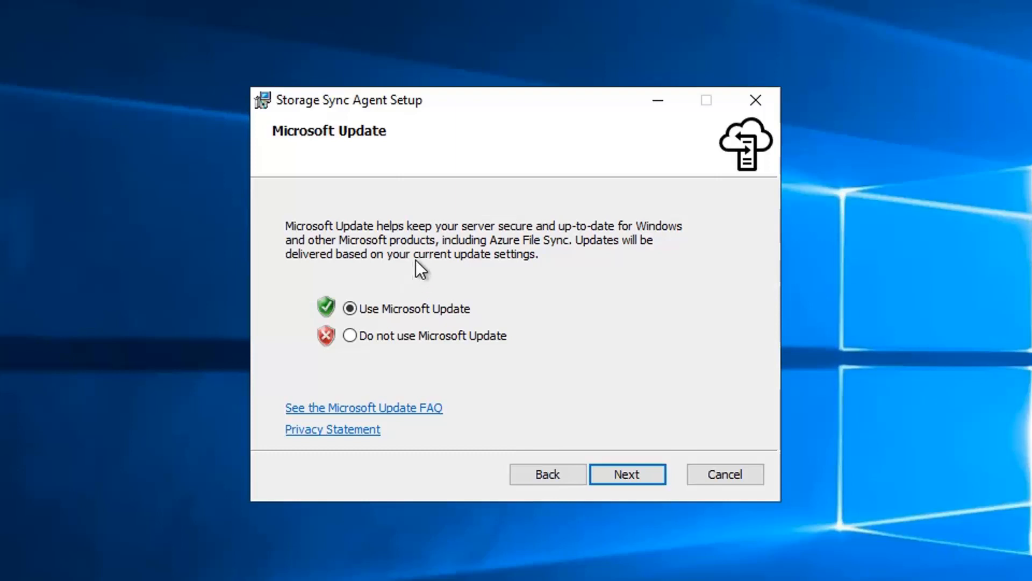
{"action": "left_click", "coordinate": [627, 476]}
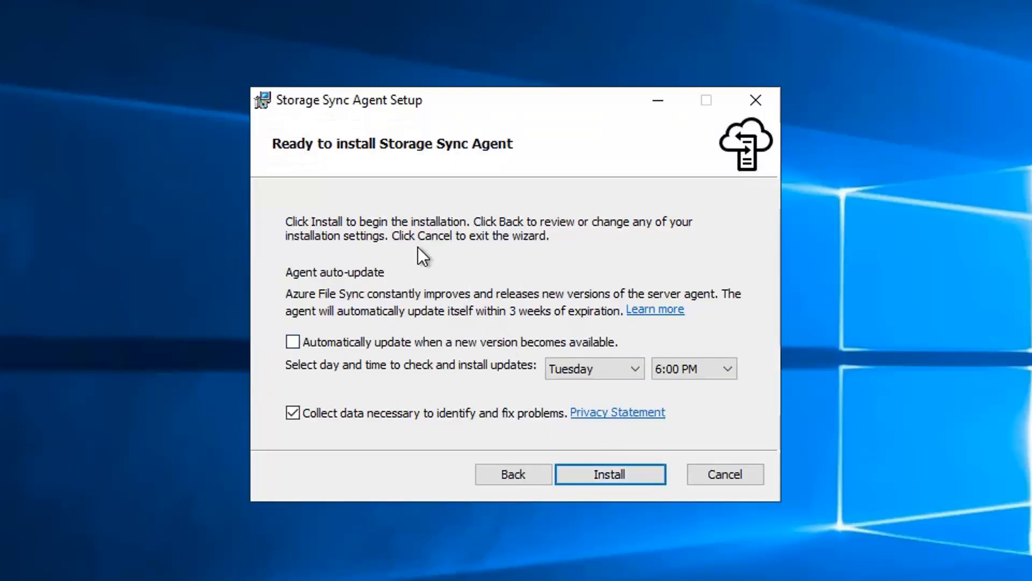
{"action": "key", "text": "Return"}
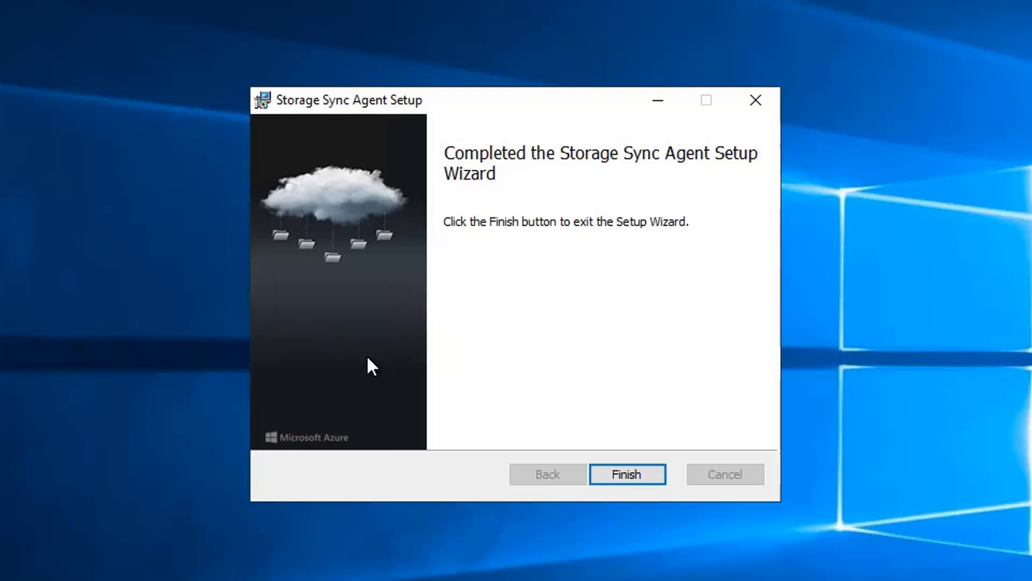
{"action": "left_click", "coordinate": [638, 481]}
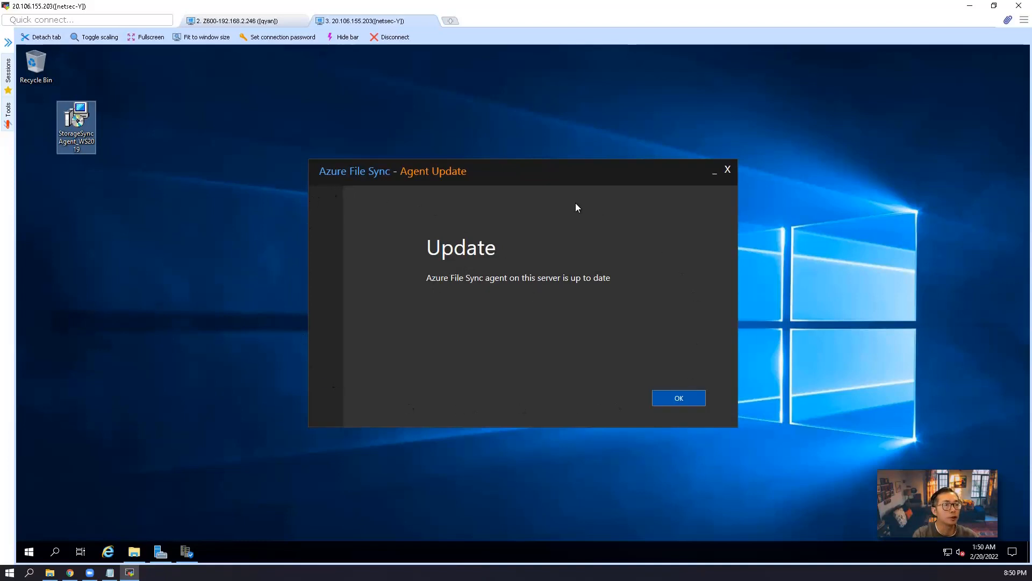
Dismiss the agent up-to-date notice and sign in to Azure in Server Registration
{"action": "left_click", "coordinate": [675, 401]}
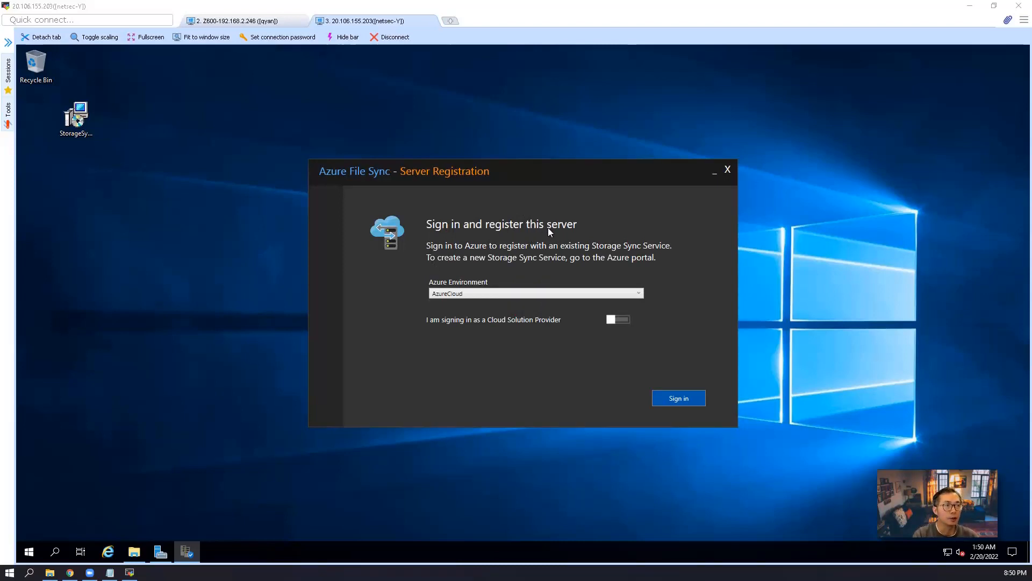
{"action": "left_click", "coordinate": [70, 573]}
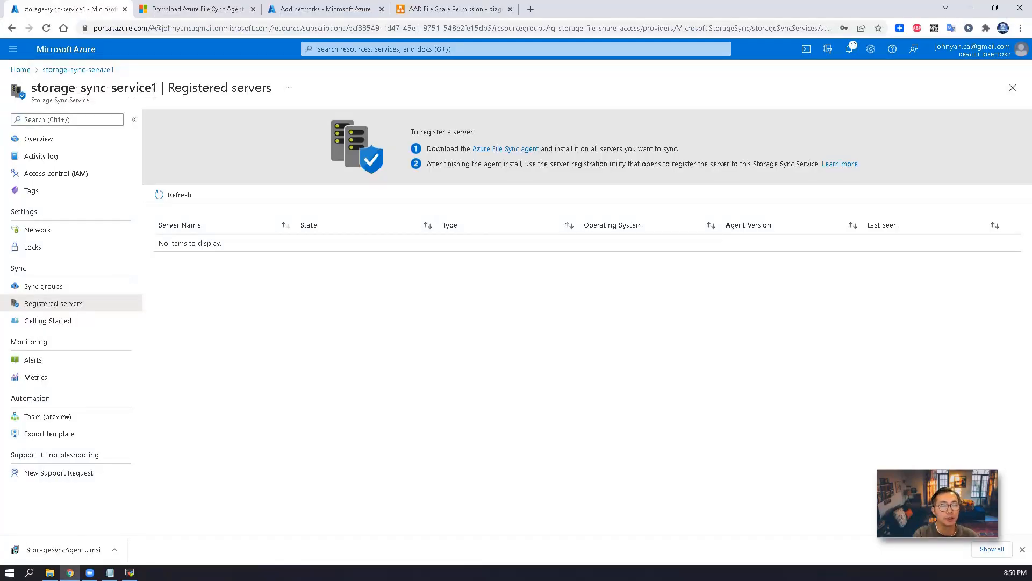
{"action": "key", "text": "alt+Tab"}
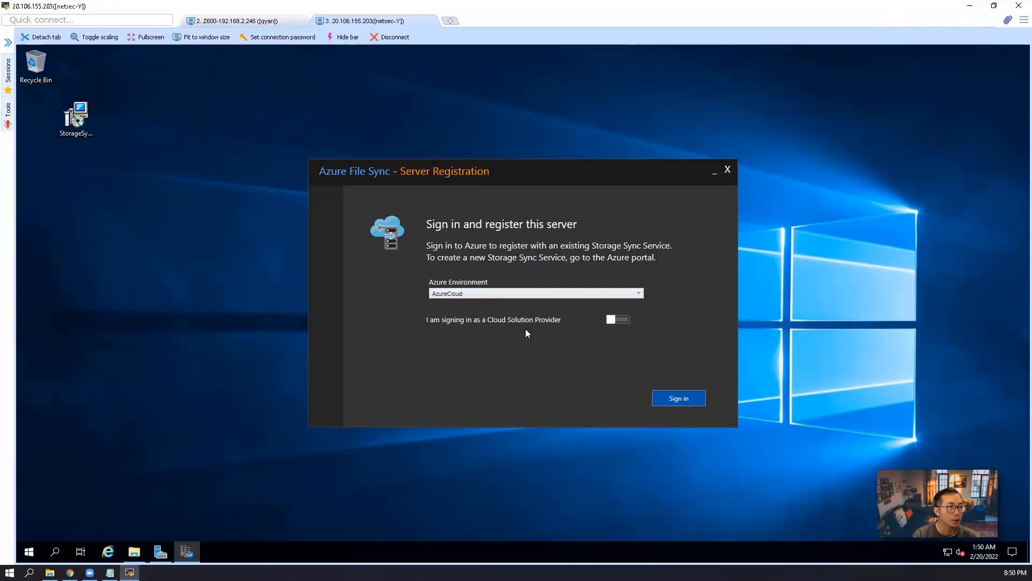
{"action": "left_click", "coordinate": [673, 397]}
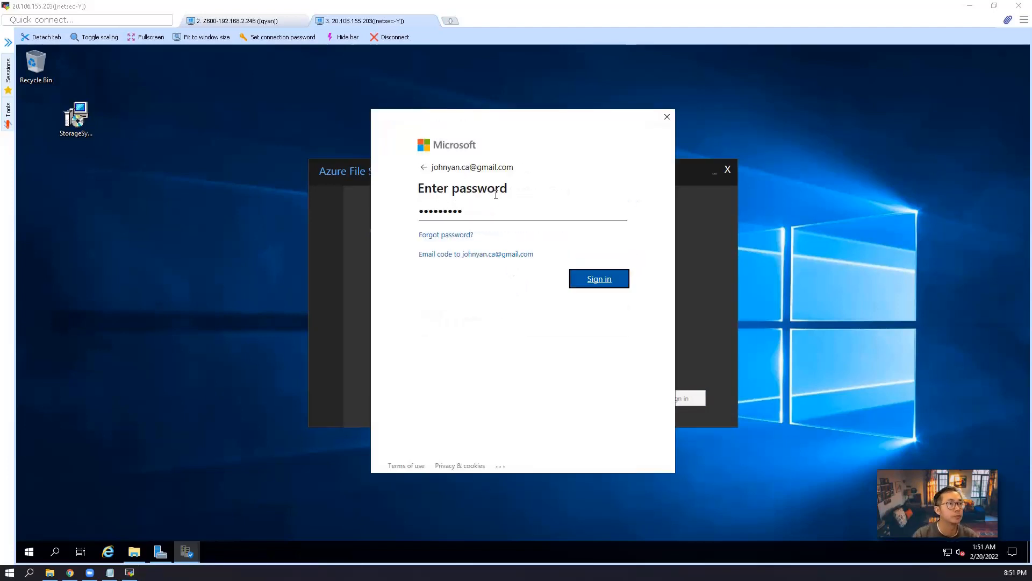
{"action": "left_click", "coordinate": [599, 276]}
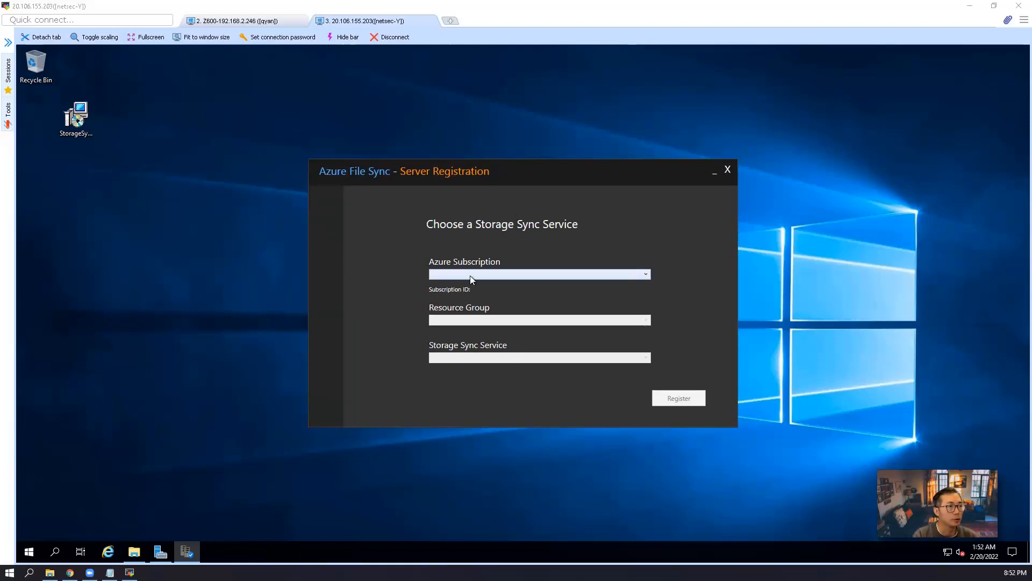
Register the server to Azure for NetSec, rg-storage-file-share-access, storage-sync-service1, then check the portal
{"action": "left_click", "coordinate": [649, 274]}
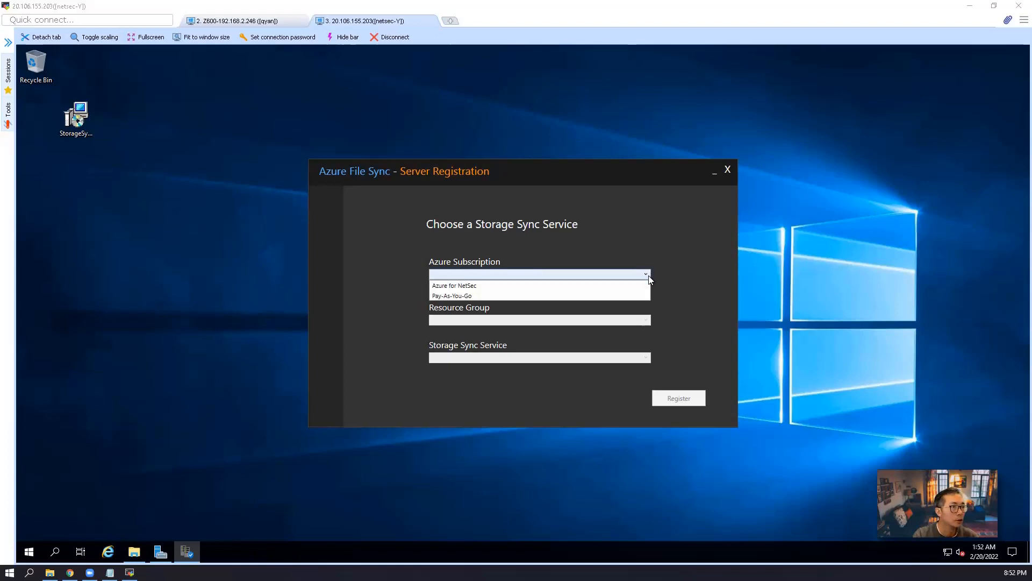
{"action": "left_click", "coordinate": [589, 284]}
{"action": "left_click", "coordinate": [485, 320]}
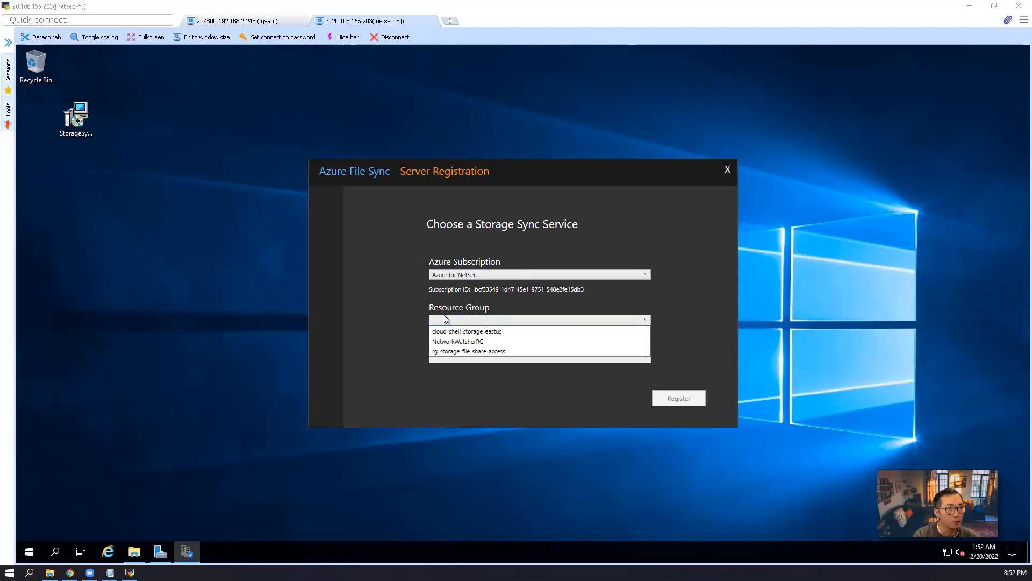
{"action": "left_click", "coordinate": [483, 351]}
{"action": "left_click", "coordinate": [491, 357]}
{"action": "left_click", "coordinate": [493, 369]}
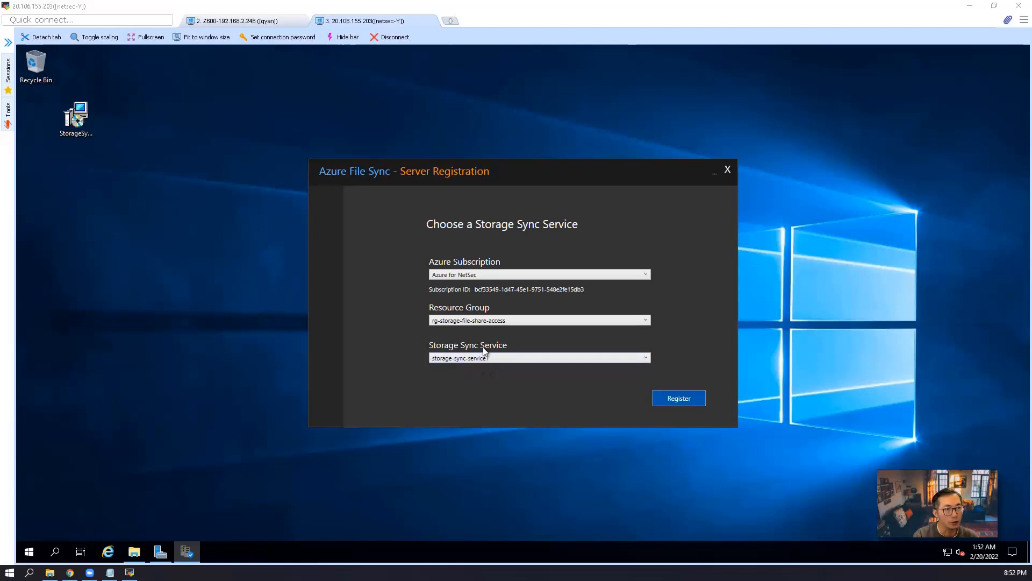
{"action": "left_click", "coordinate": [677, 399]}
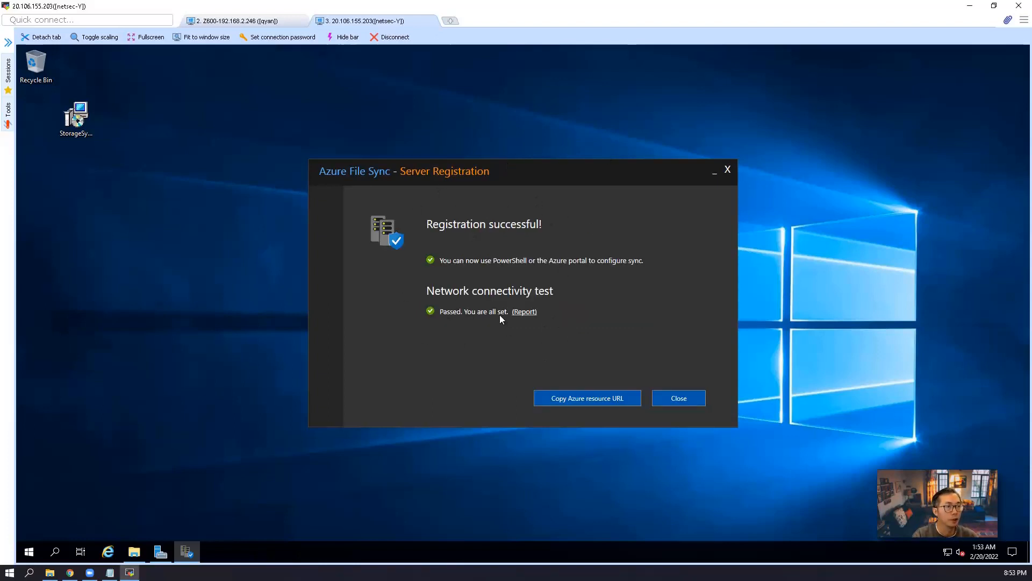
{"action": "left_click", "coordinate": [70, 572]}
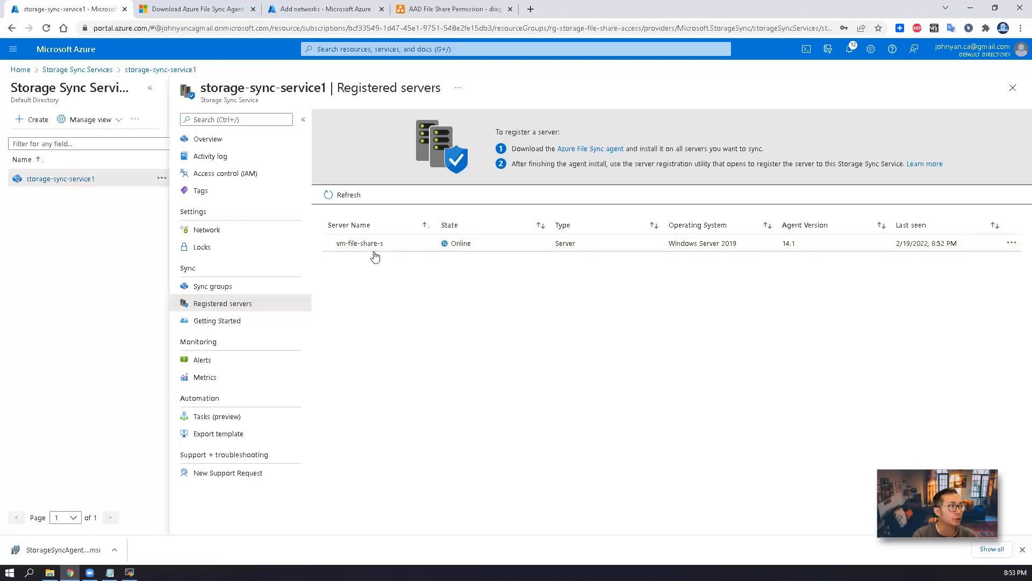
Start adding a server endpoint to sync-group1 with vm-file-share-s as the registered server
{"action": "left_click", "coordinate": [1012, 244]}
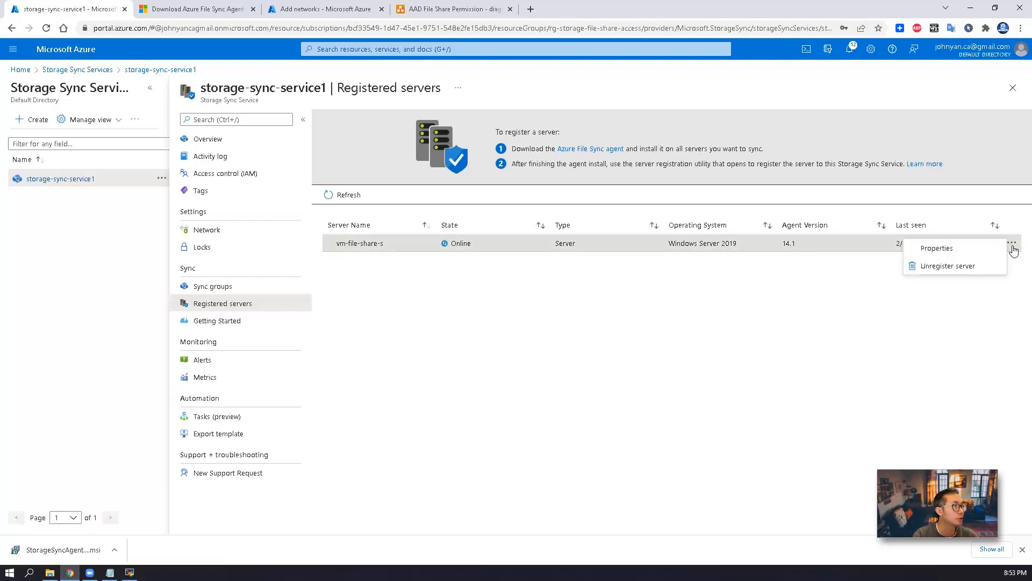
{"action": "left_click", "coordinate": [262, 287]}
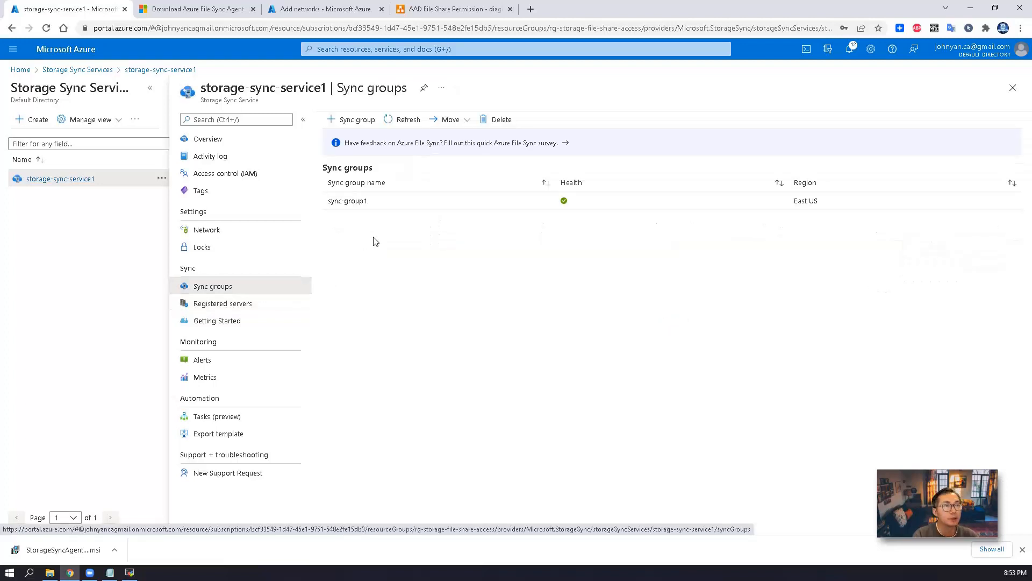
{"action": "left_click", "coordinate": [352, 201]}
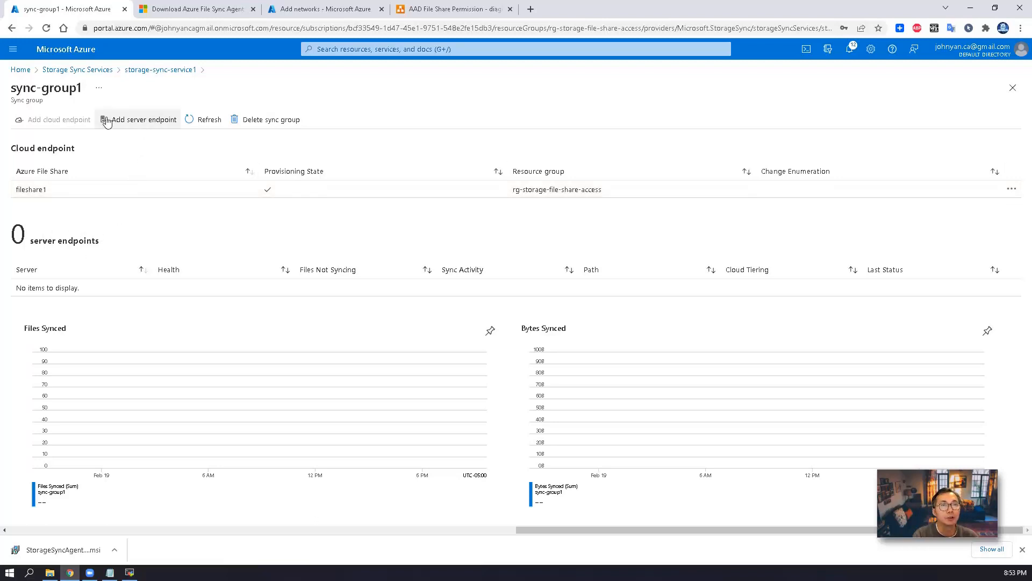
{"action": "left_click", "coordinate": [144, 124]}
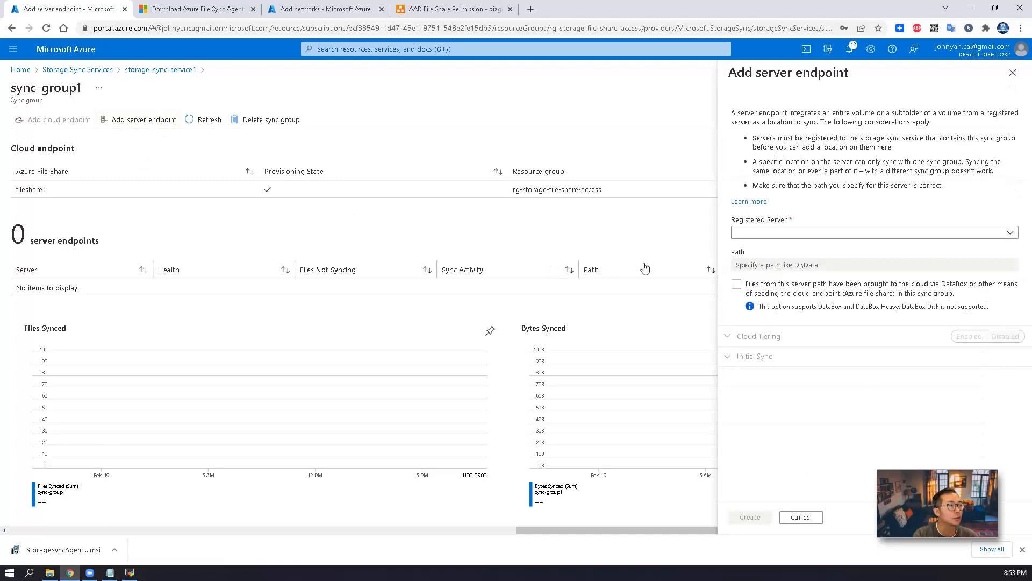
{"action": "left_click", "coordinate": [775, 233]}
{"action": "left_click", "coordinate": [774, 247]}
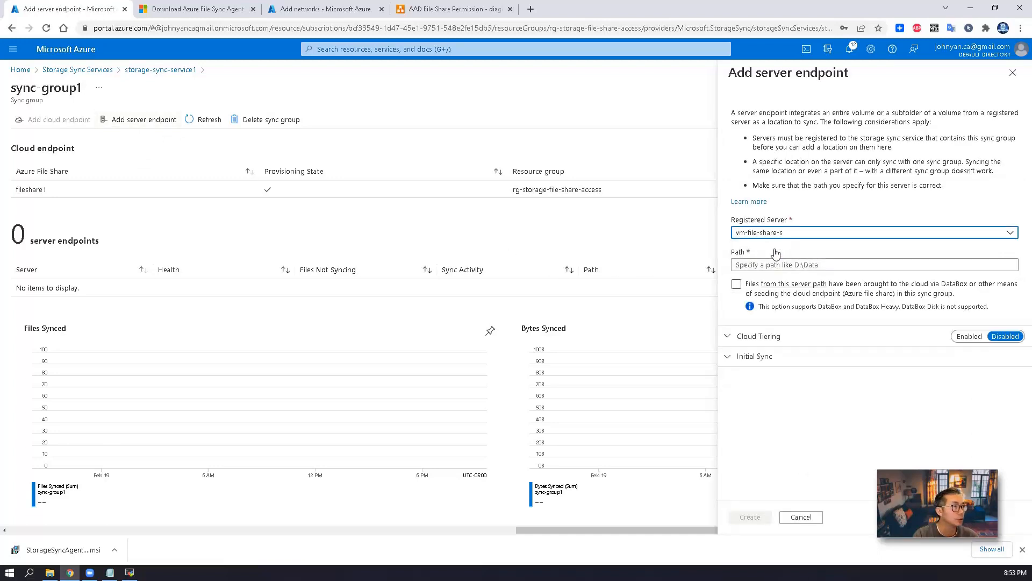
{"action": "left_click", "coordinate": [801, 264]}
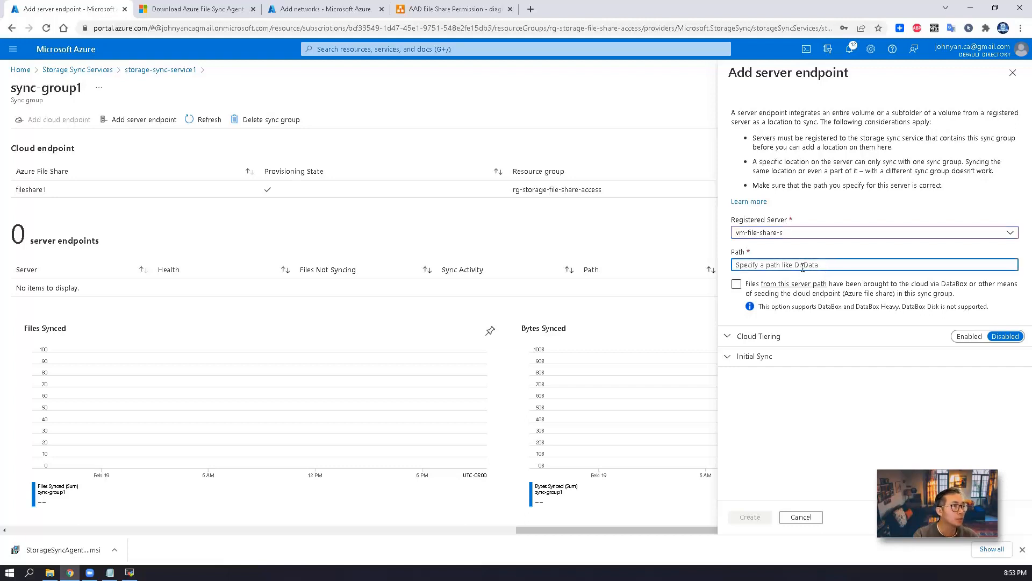
Copy the F:\fileshare1 folder path from File Explorer on the remote server
{"action": "left_click", "coordinate": [135, 574]}
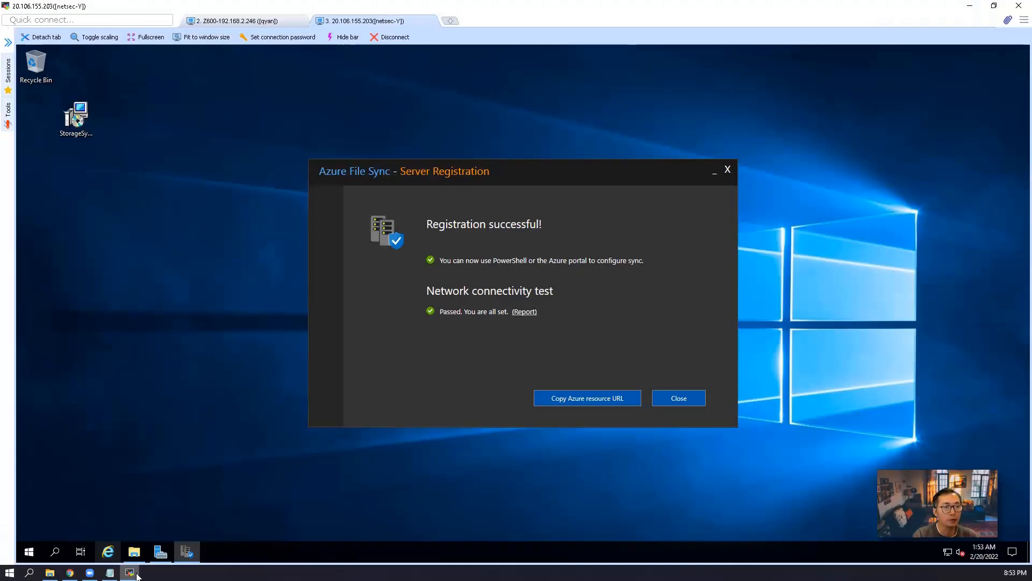
{"action": "left_click", "coordinate": [134, 552]}
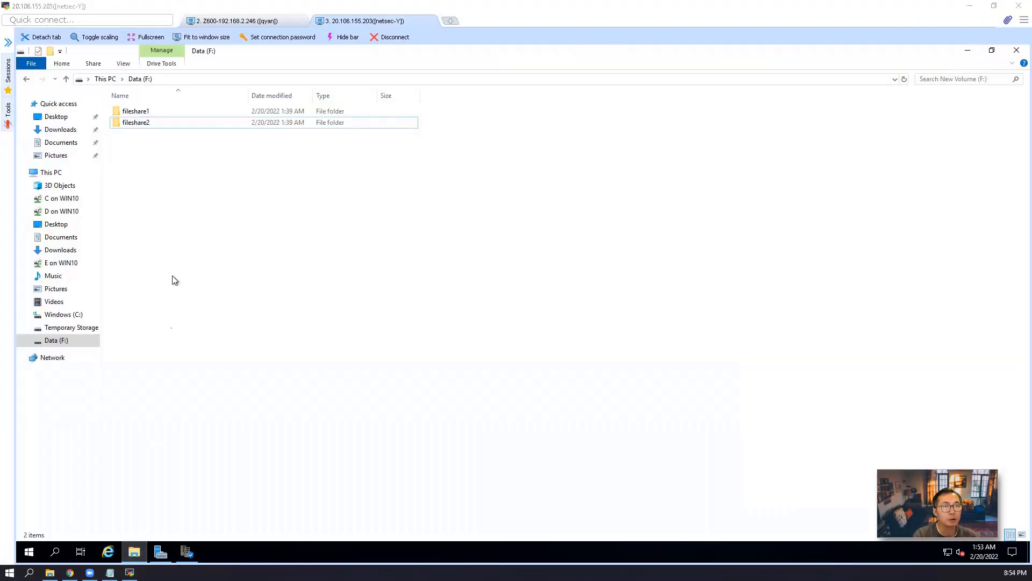
{"action": "double_click", "coordinate": [166, 109]}
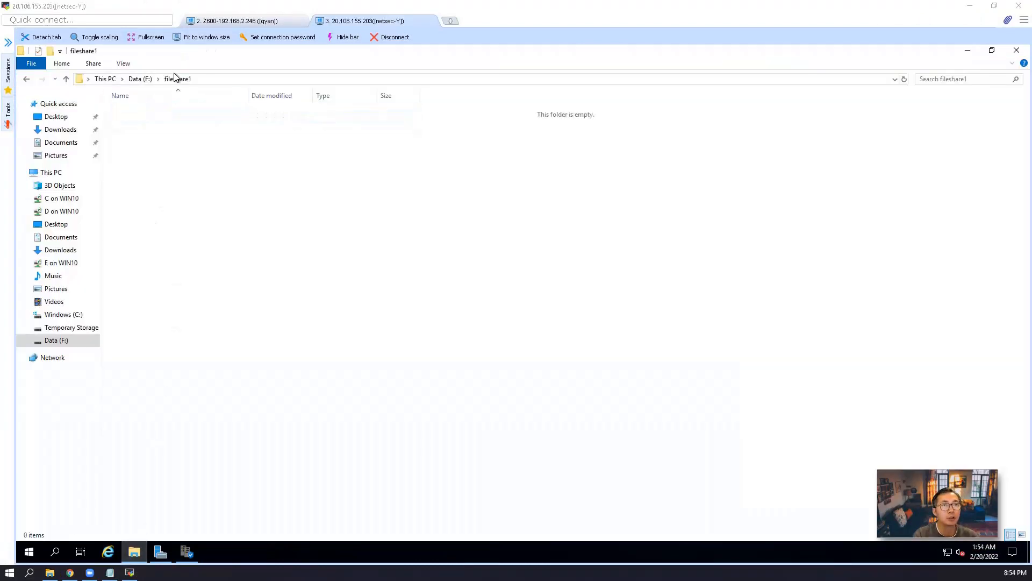
{"action": "left_click", "coordinate": [218, 78]}
{"action": "right_click", "coordinate": [218, 79]}
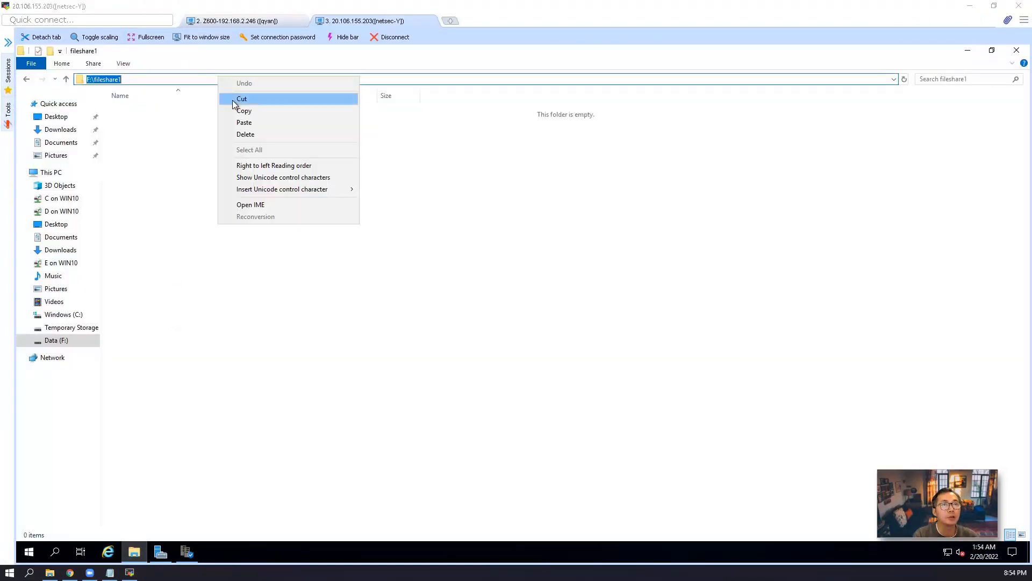
{"action": "left_click", "coordinate": [243, 112]}
Paste F:\fileshare1 as the endpoint path, enable cloud tiering, and set volume free space to 99
{"action": "left_click", "coordinate": [970, 6]}
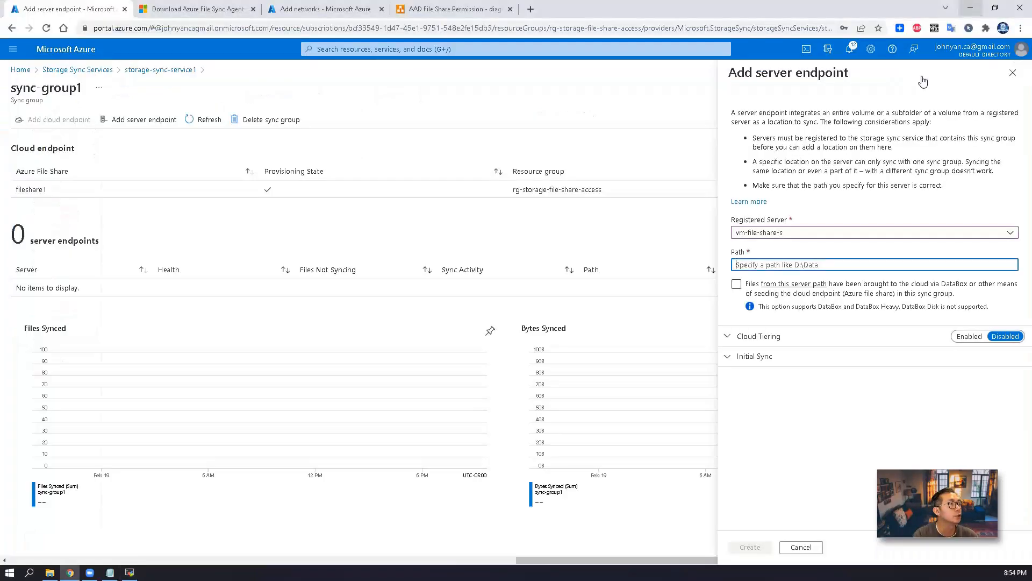
{"action": "key", "text": "ctrl+v"}
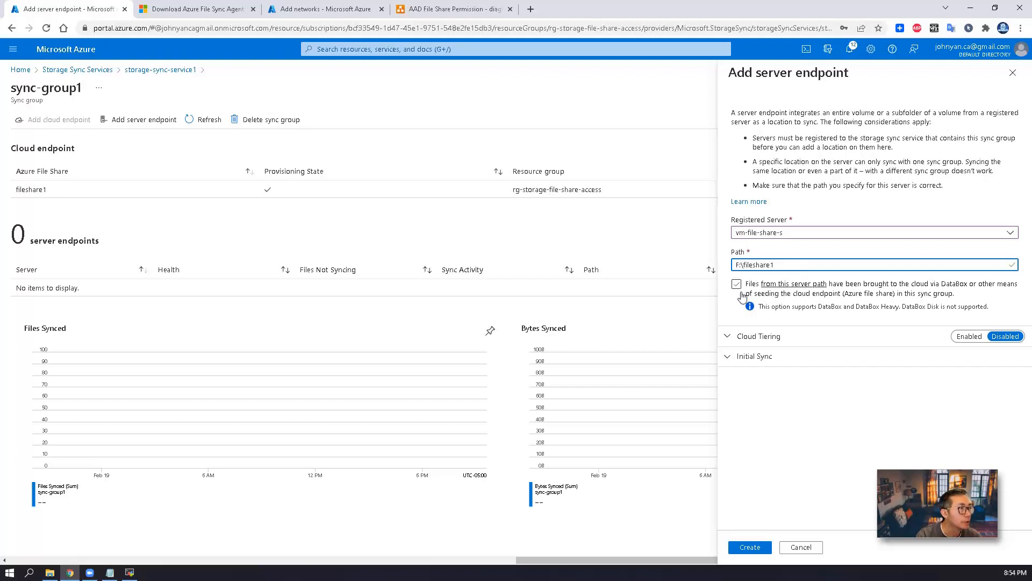
{"action": "left_click", "coordinate": [969, 338]}
{"action": "scroll", "coordinate": [795, 350], "scroll_direction": "down", "scroll_amount": 1}
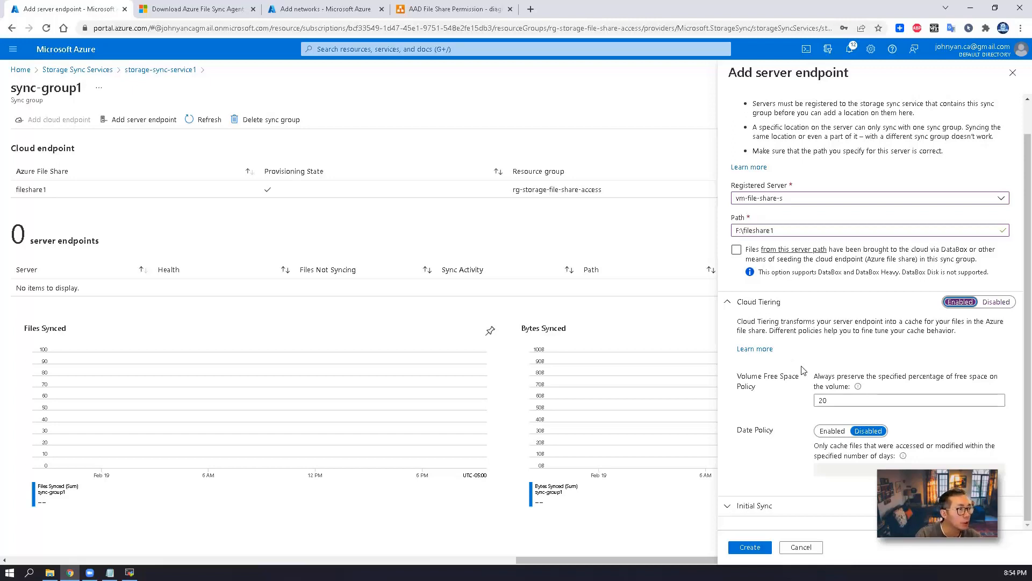
{"action": "left_click", "coordinate": [850, 401]}
{"action": "left_click_drag", "start_coordinate": [844, 401], "coordinate": [813, 404]}
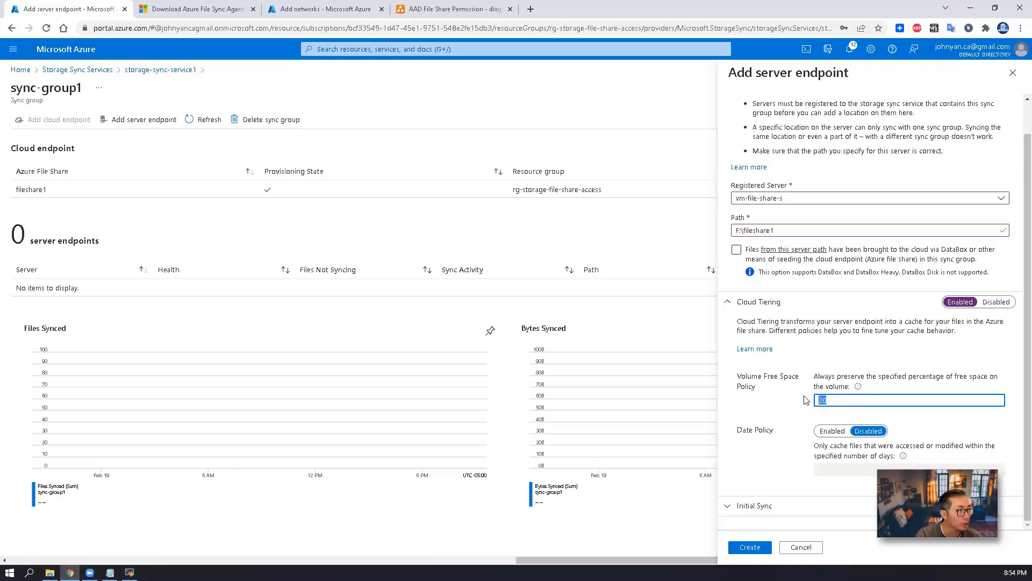
{"action": "type", "text": "99"}
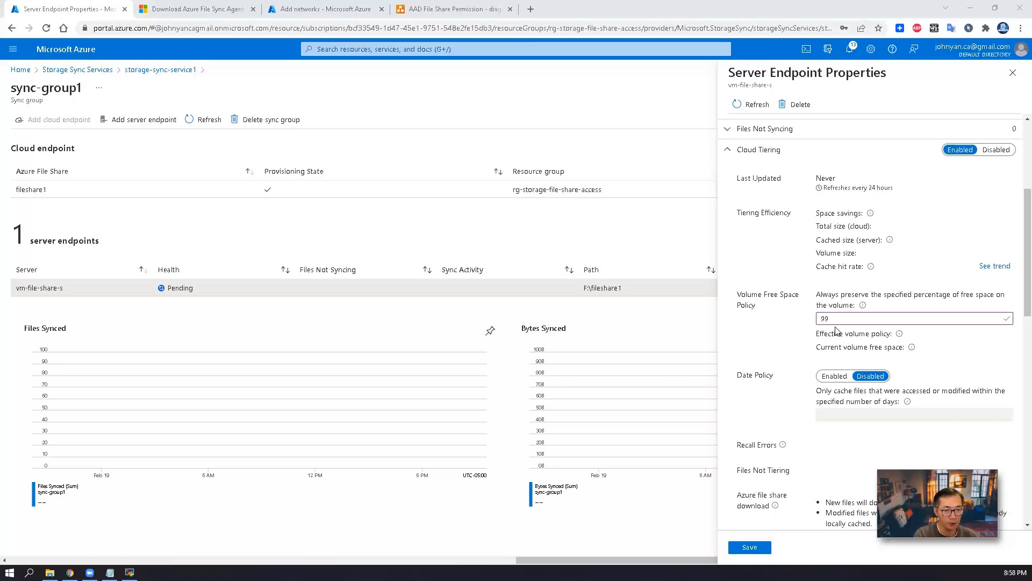
Save the server endpoint properties
{"action": "left_click", "coordinate": [750, 547]}
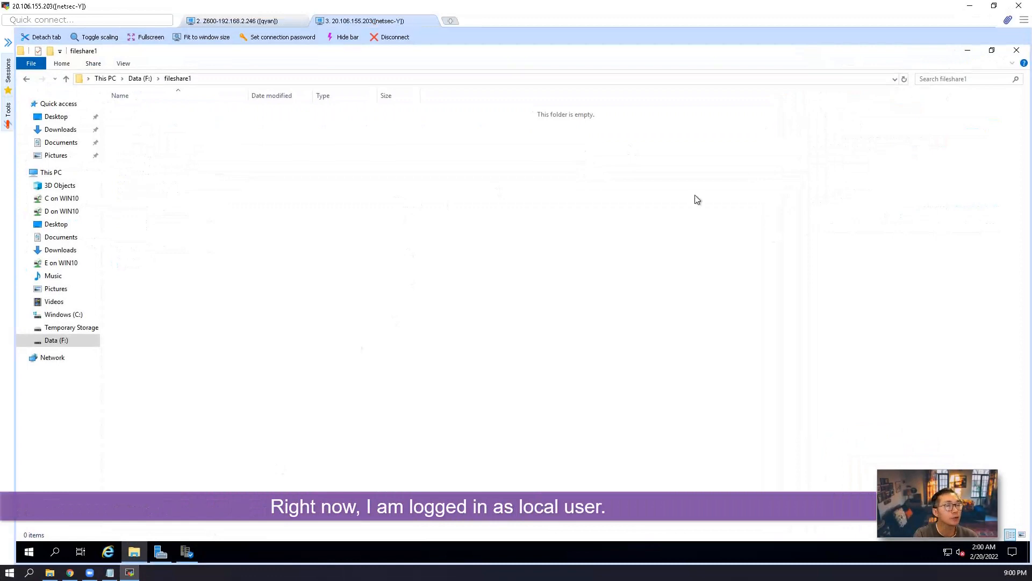
Check the server's local account in Settings, then view the home Windows 11 machine's Azure AD account
{"action": "left_click", "coordinate": [30, 553]}
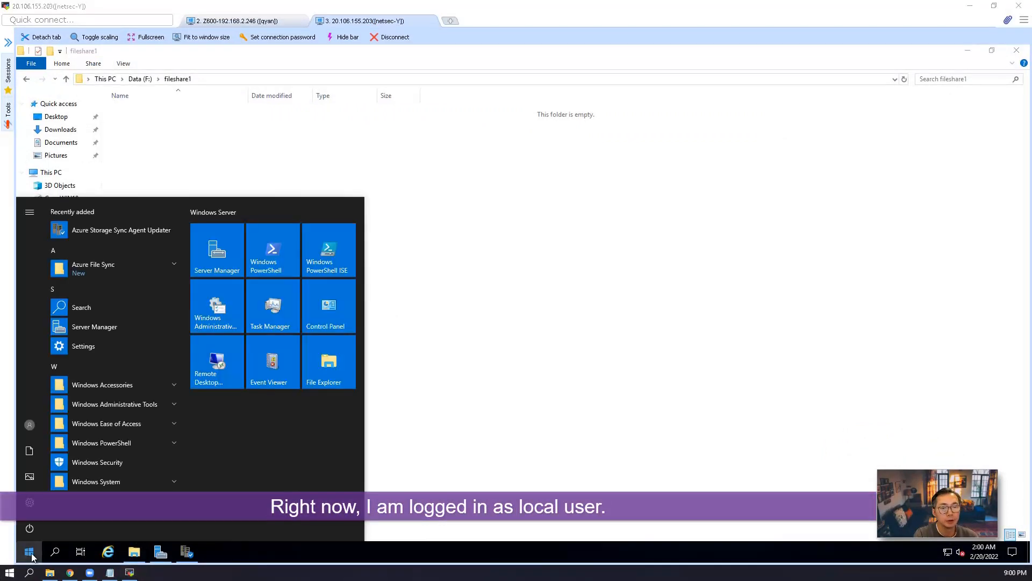
{"action": "left_click", "coordinate": [46, 349]}
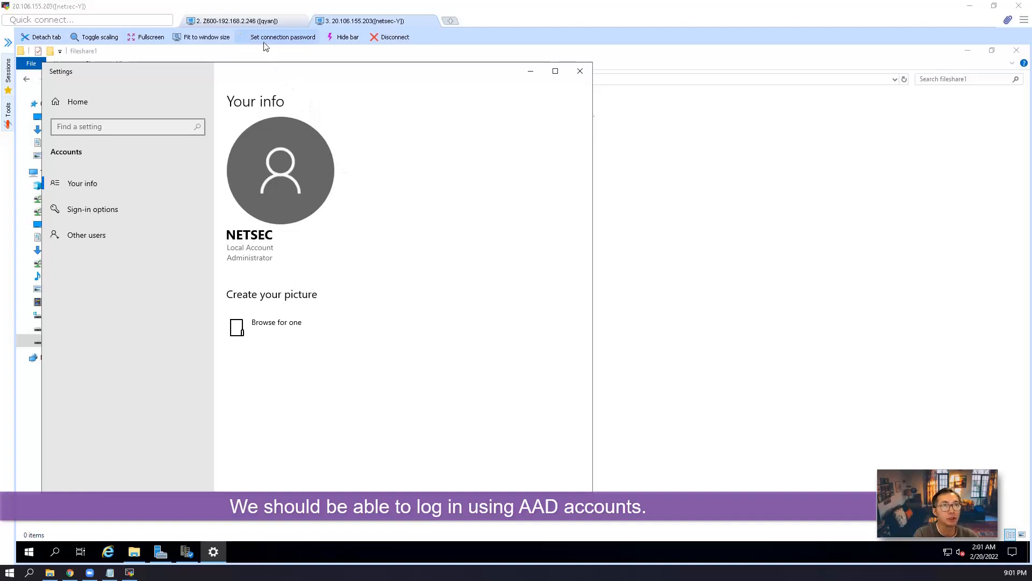
{"action": "left_click", "coordinate": [257, 22]}
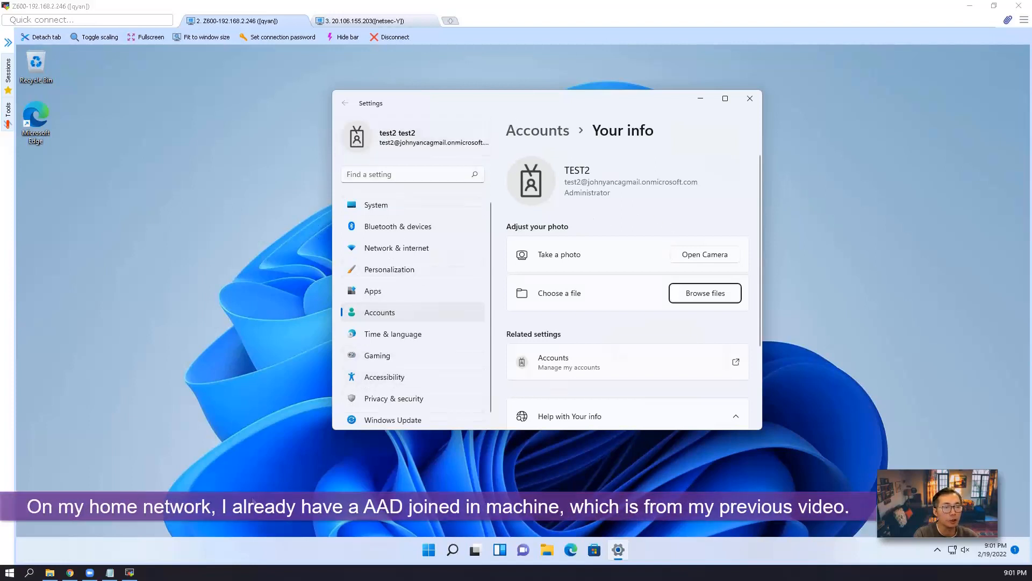
Attempt an mstsc connection to 20.106.155.203 with the PIN, then return to the server session
{"action": "left_click", "coordinate": [425, 551]}
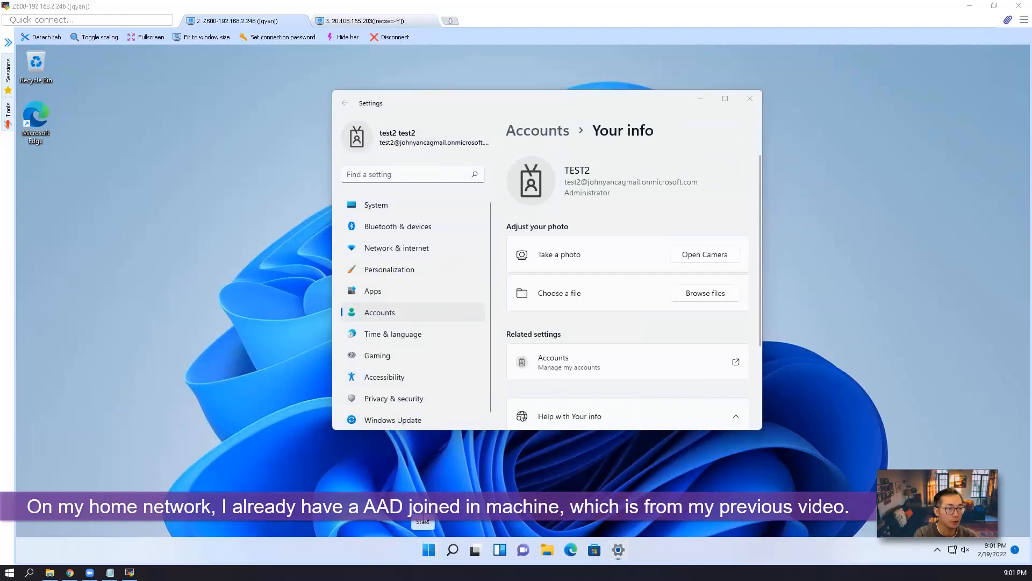
{"action": "left_click", "coordinate": [407, 484]}
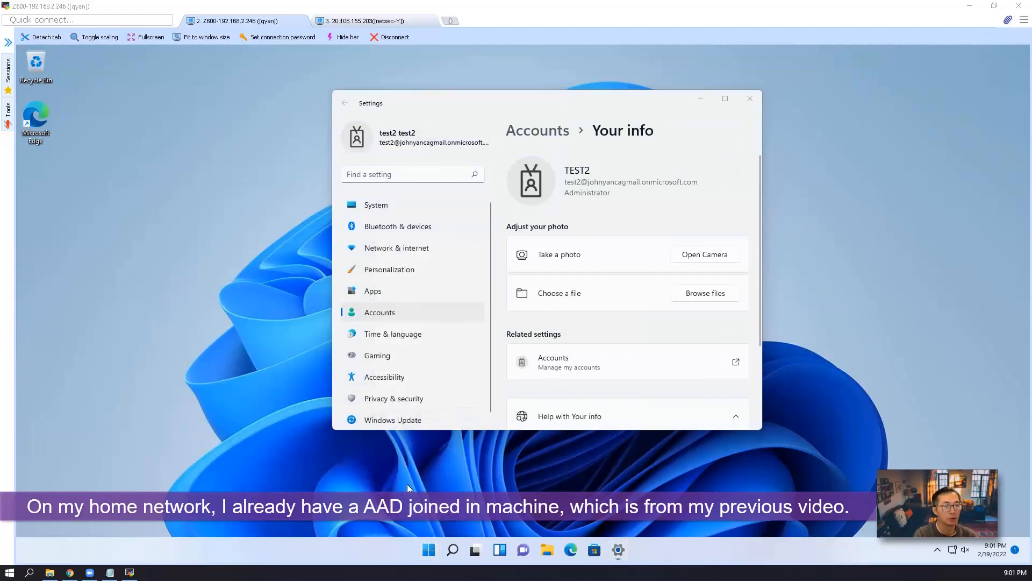
{"action": "type", "text": "mstsc"}
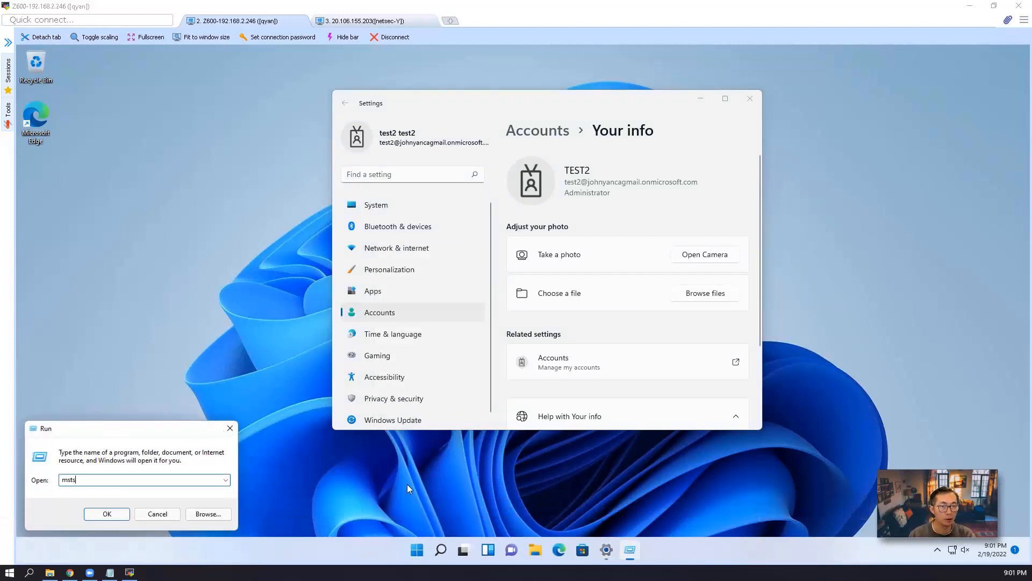
{"action": "key", "text": "Return"}
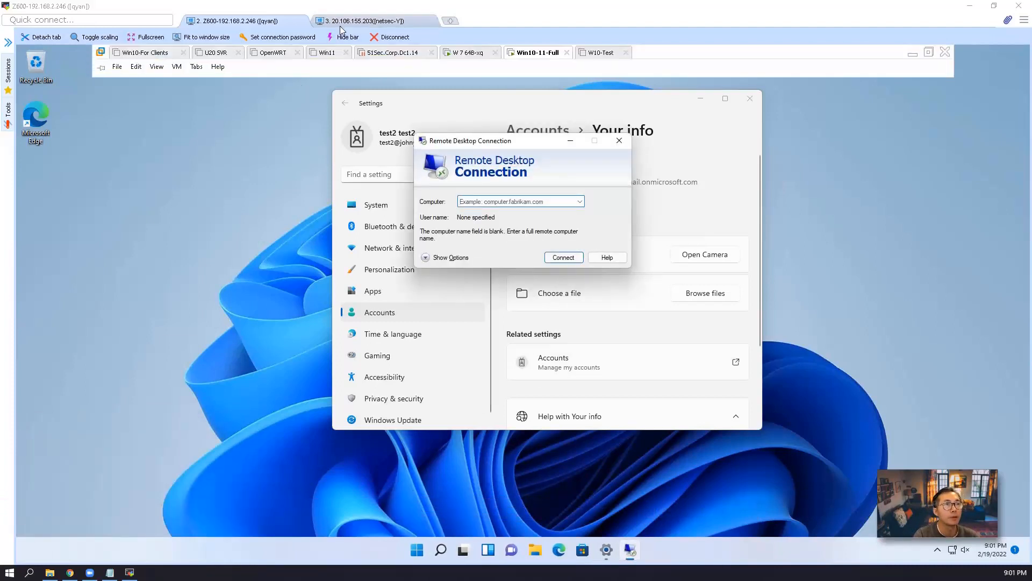
{"action": "key", "text": "ctrl+v"}
{"action": "left_click", "coordinate": [559, 256]}
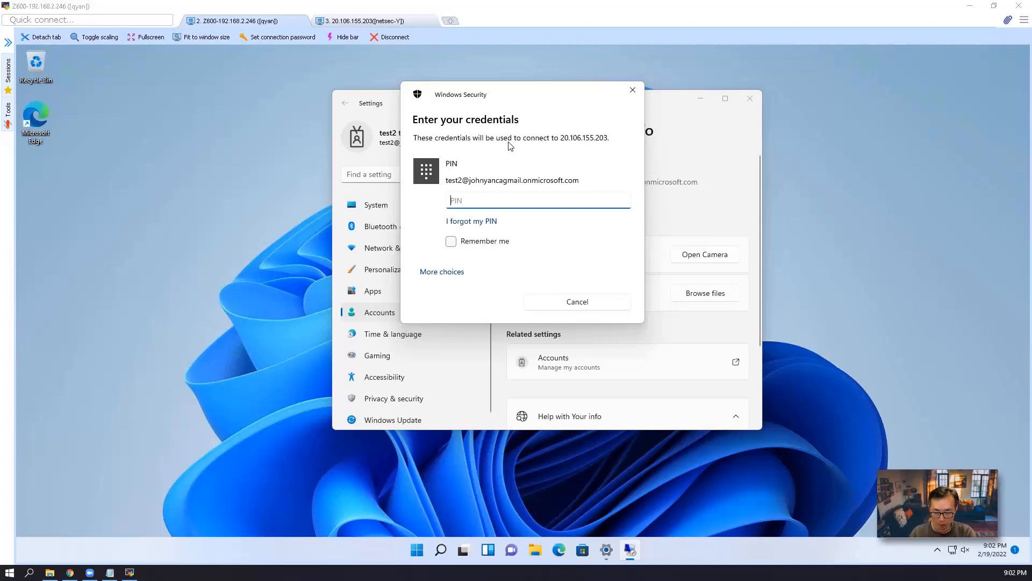
{"action": "type", "text": "••••"}
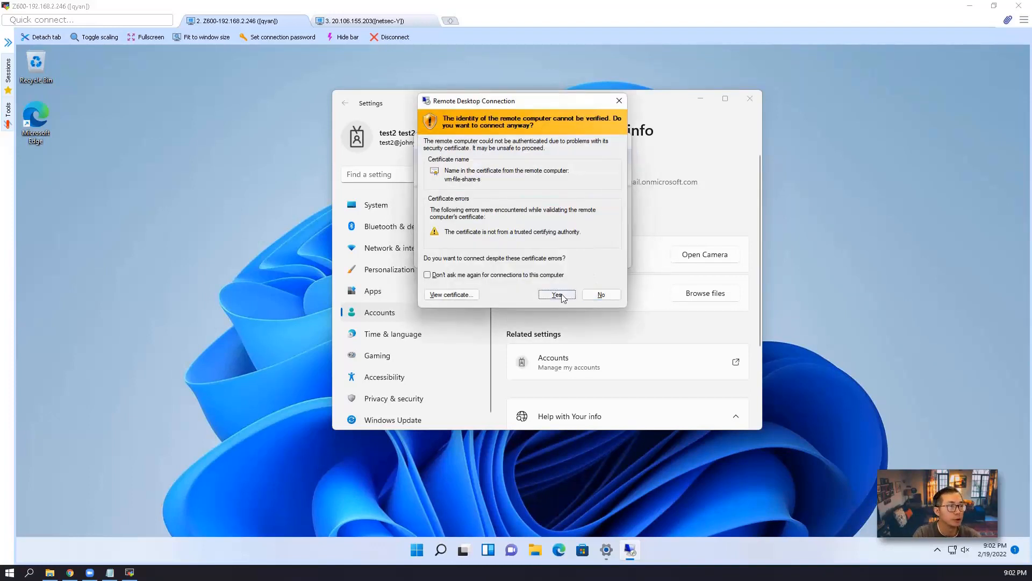
{"action": "left_click", "coordinate": [557, 294]}
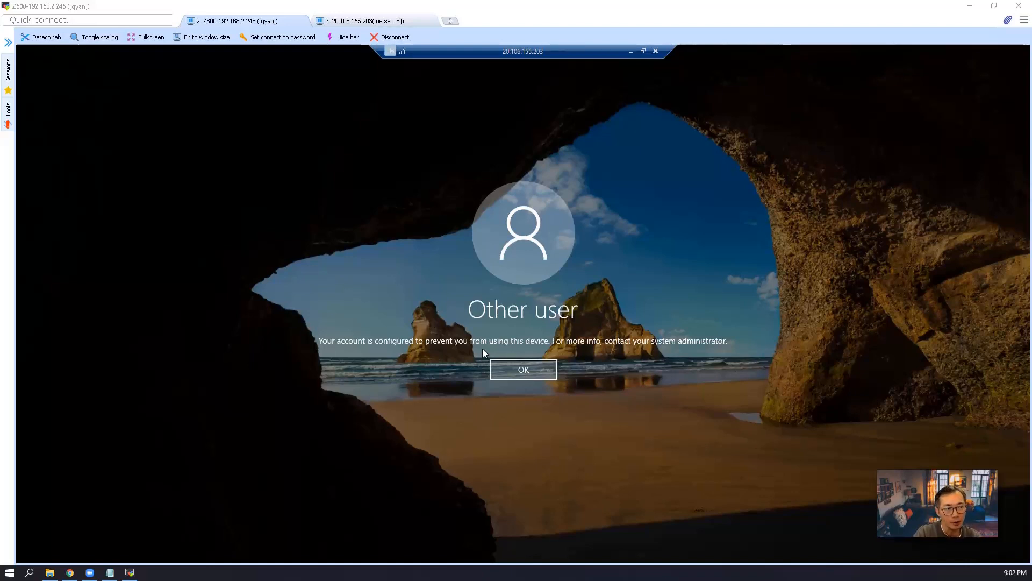
{"action": "left_click", "coordinate": [372, 23]}
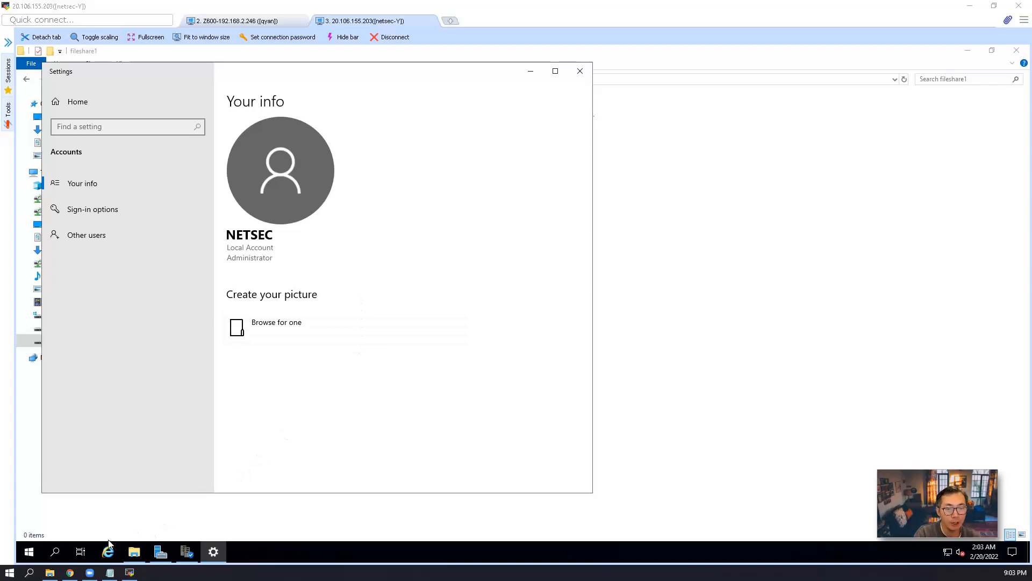
In Chrome, open vm-file-share-server's Access control (IAM) blade
{"action": "left_click", "coordinate": [75, 574]}
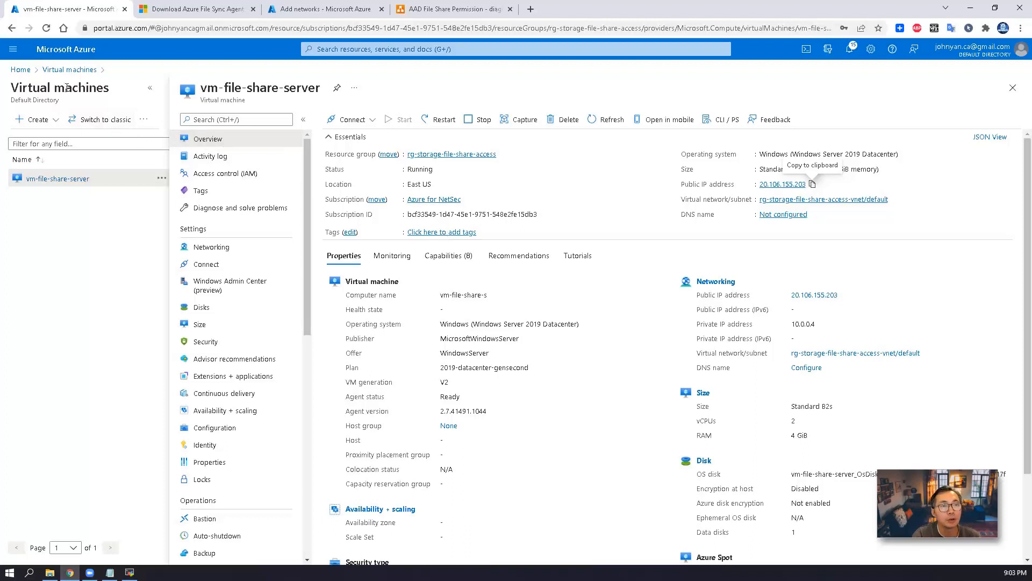
{"action": "left_click", "coordinate": [263, 178]}
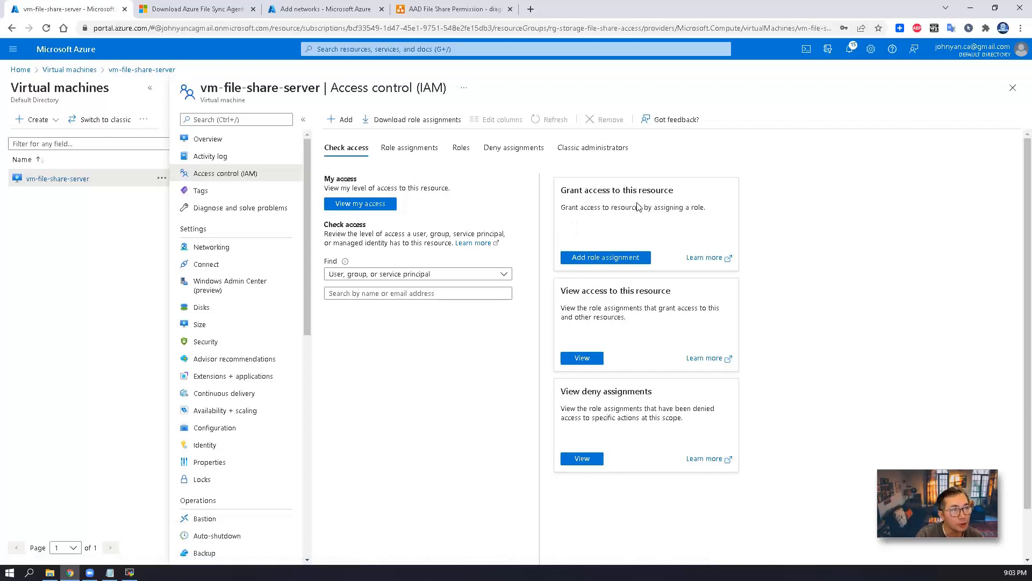
Assign writegroup the Virtual Machine Administrator Login role on the VM, then go Home
{"action": "left_click", "coordinate": [621, 257]}
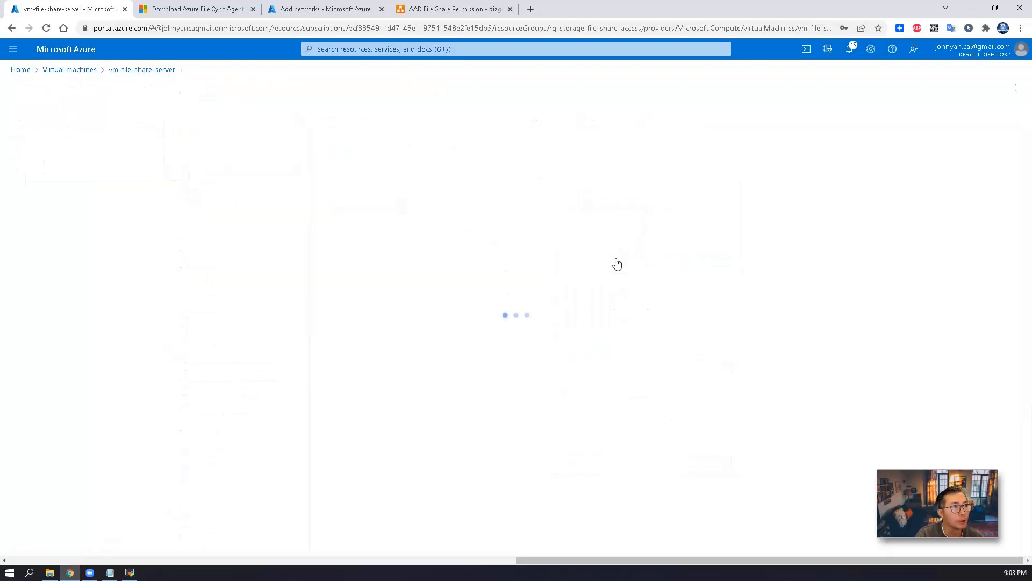
{"action": "scroll", "coordinate": [169, 339], "scroll_direction": "down", "scroll_amount": 2}
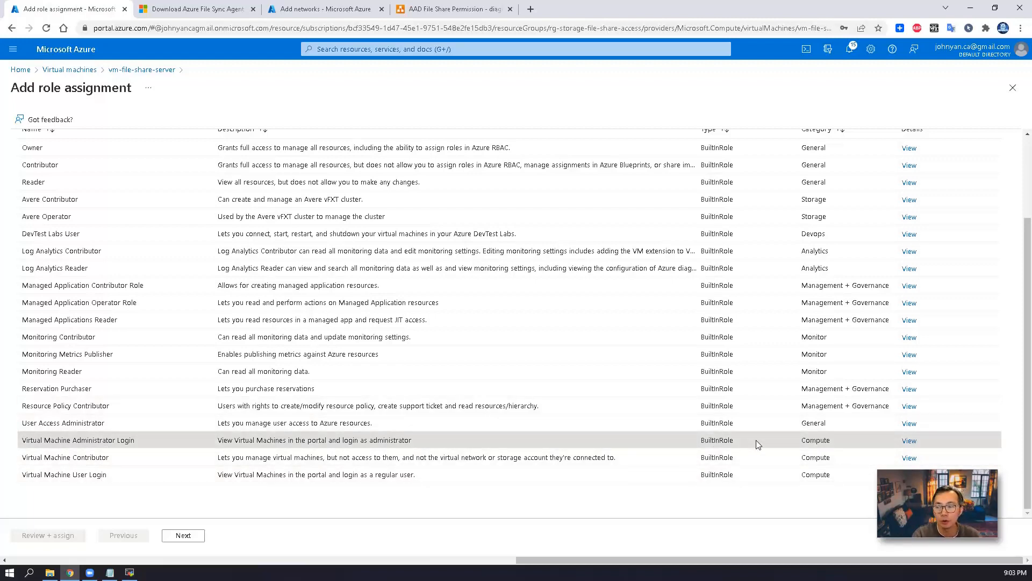
{"action": "left_click", "coordinate": [201, 537]}
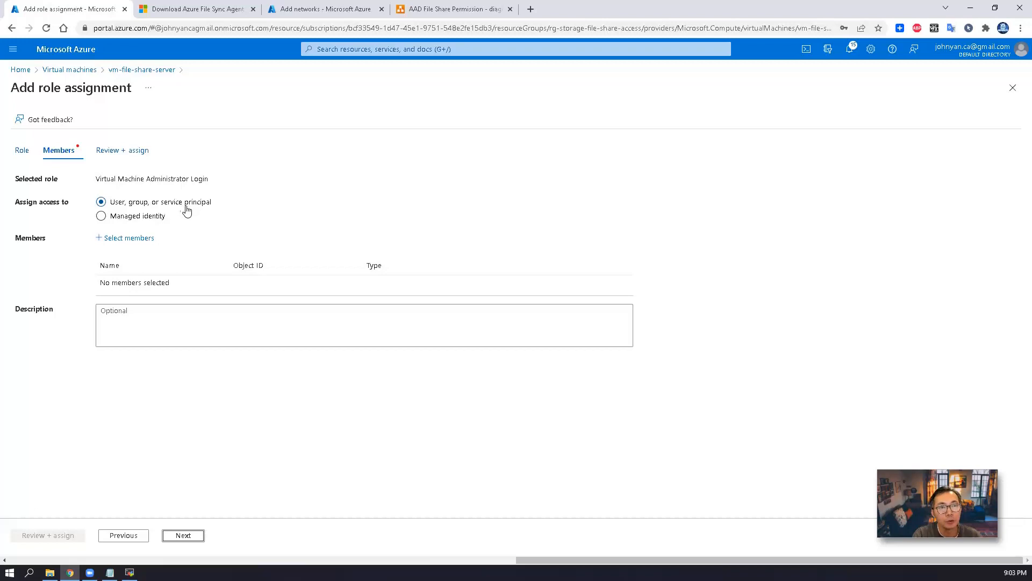
{"action": "left_click", "coordinate": [129, 237]}
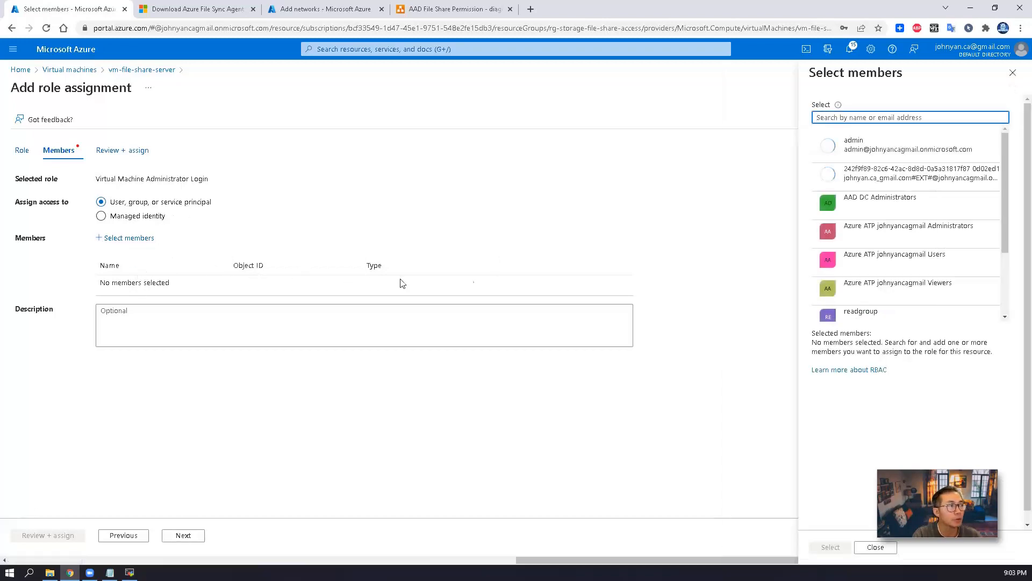
{"action": "scroll", "coordinate": [1006, 263], "scroll_direction": "down", "scroll_amount": 2}
{"action": "scroll", "coordinate": [884, 268], "scroll_direction": "up", "scroll_amount": 1}
{"action": "scroll", "coordinate": [884, 268], "scroll_direction": "down", "scroll_amount": 1}
{"action": "left_click", "coordinate": [889, 303]}
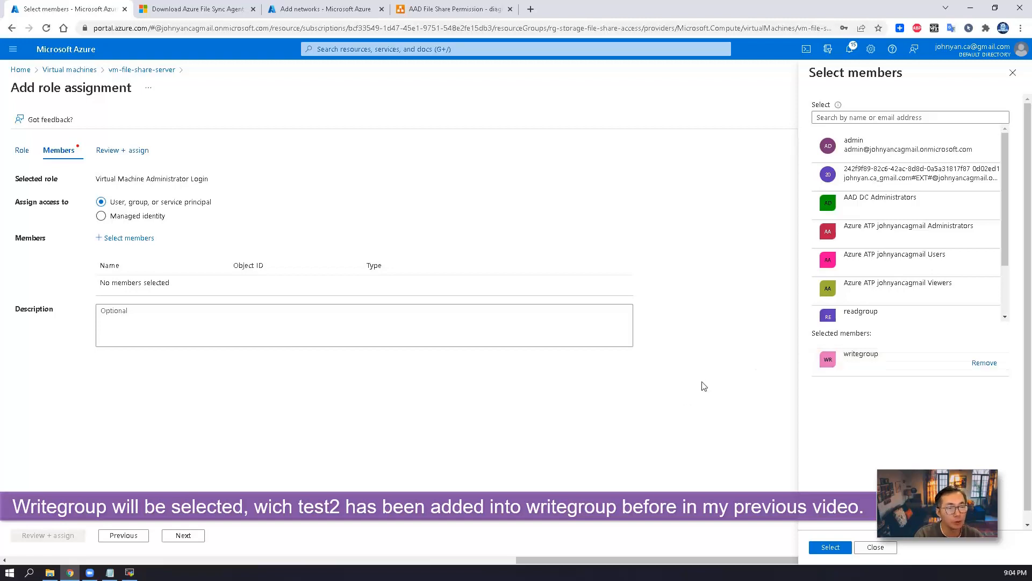
{"action": "left_click", "coordinate": [185, 536]}
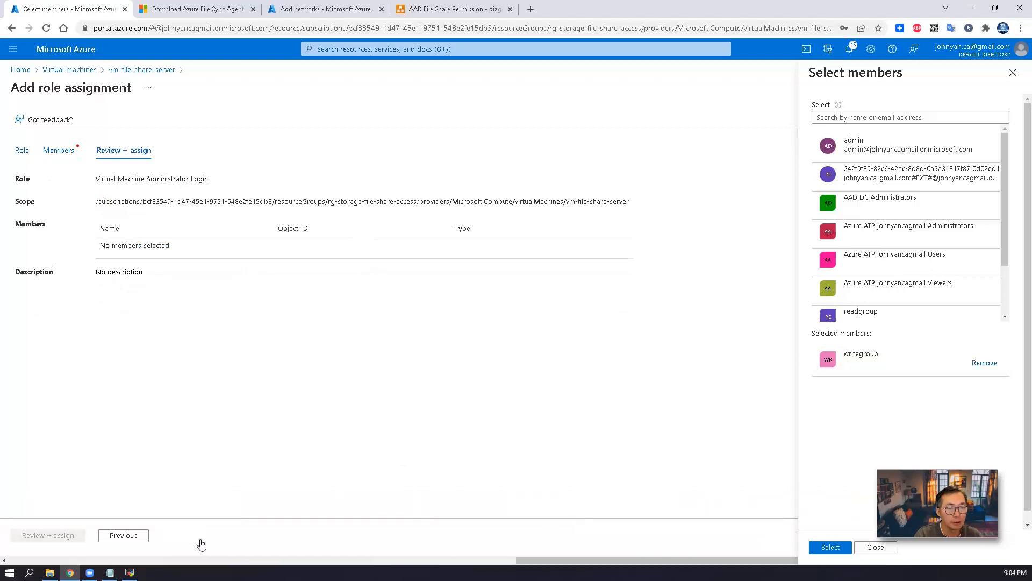
{"action": "left_click", "coordinate": [830, 547]}
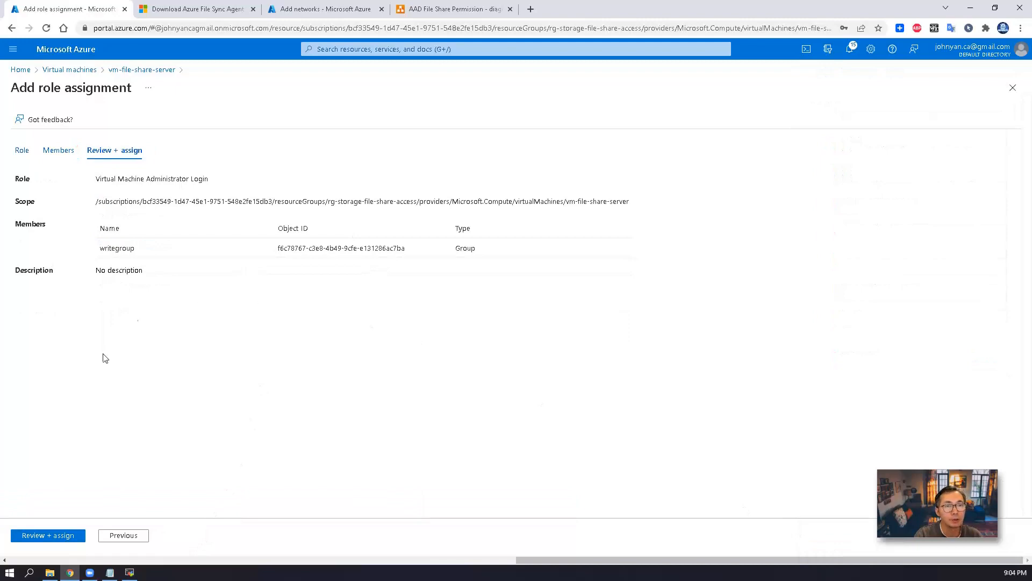
{"action": "left_click", "coordinate": [59, 535]}
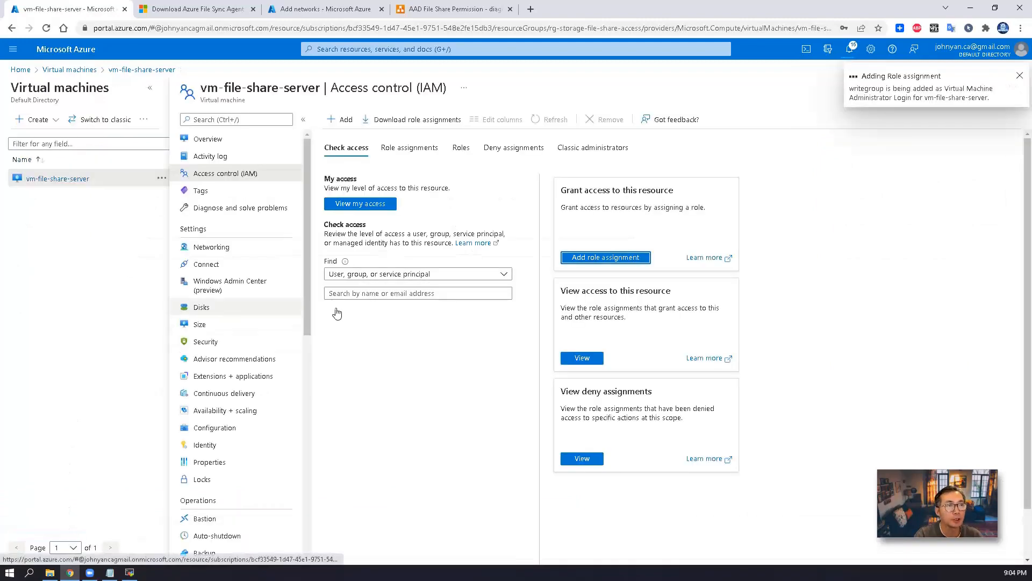
{"action": "left_click", "coordinate": [20, 70]}
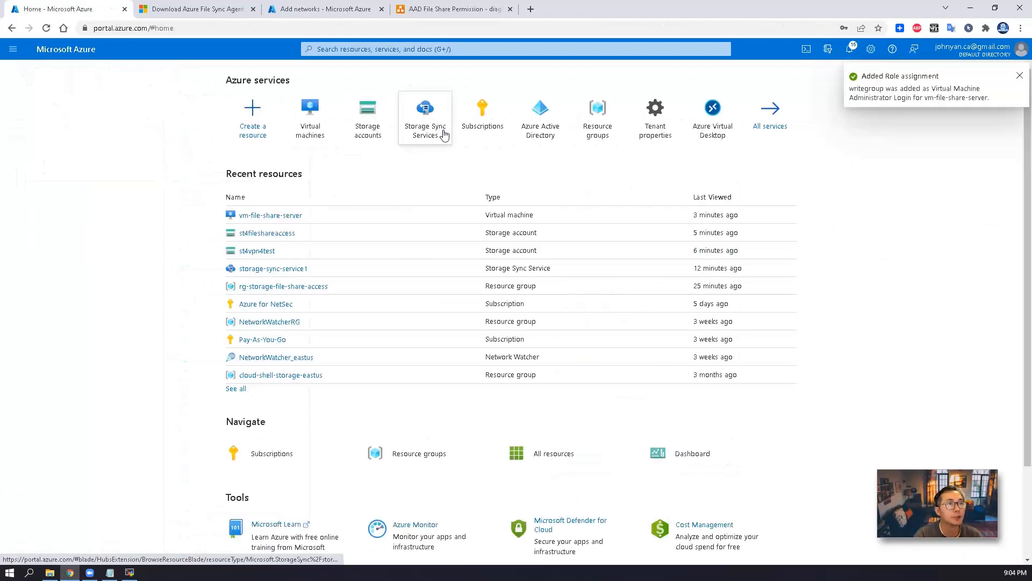
Open writegroup's Members via Azure Active Directory > Groups, then bring the remote desktop forward
{"action": "left_click", "coordinate": [537, 132]}
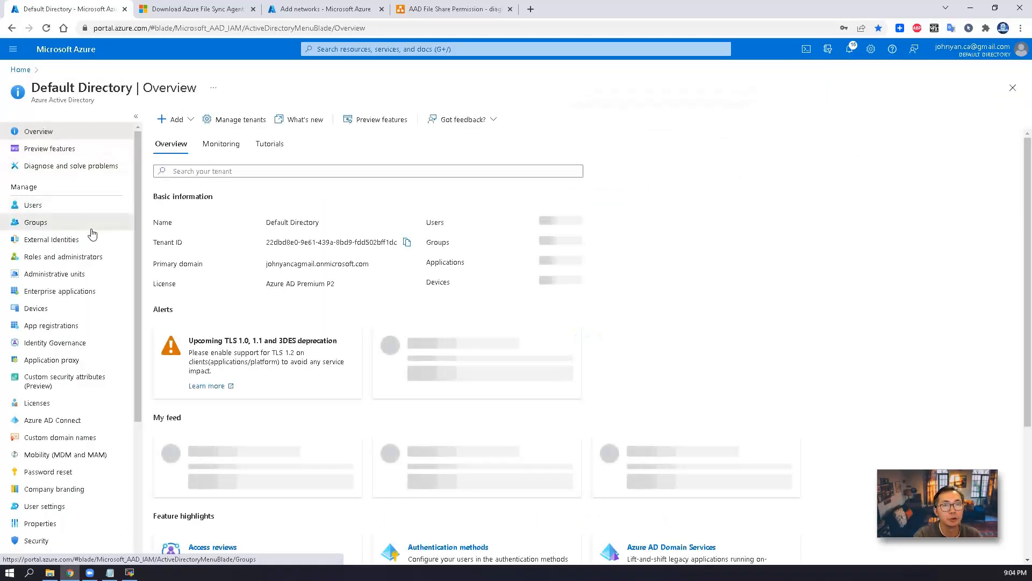
{"action": "left_click", "coordinate": [36, 222]}
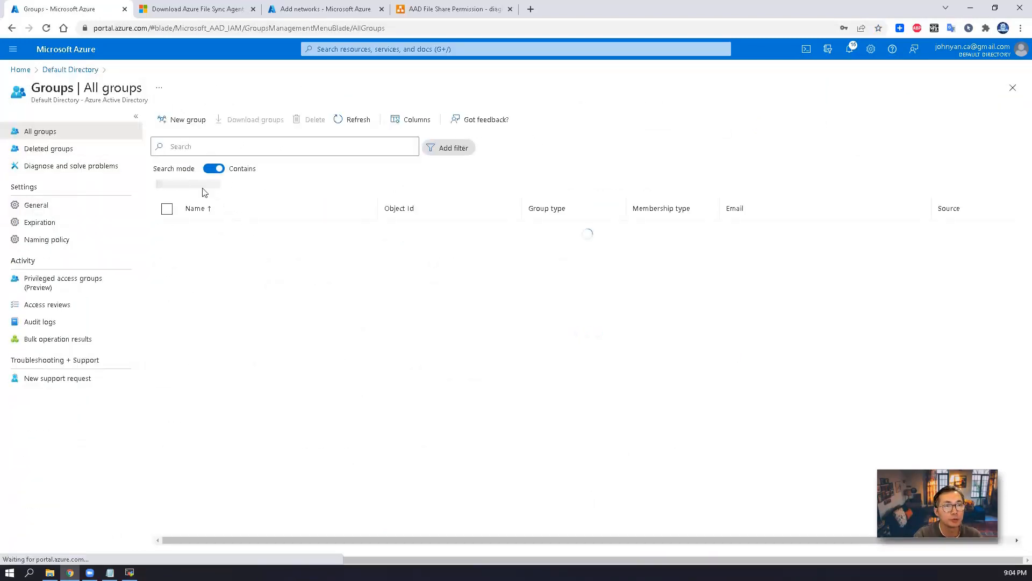
{"action": "left_click", "coordinate": [226, 347]}
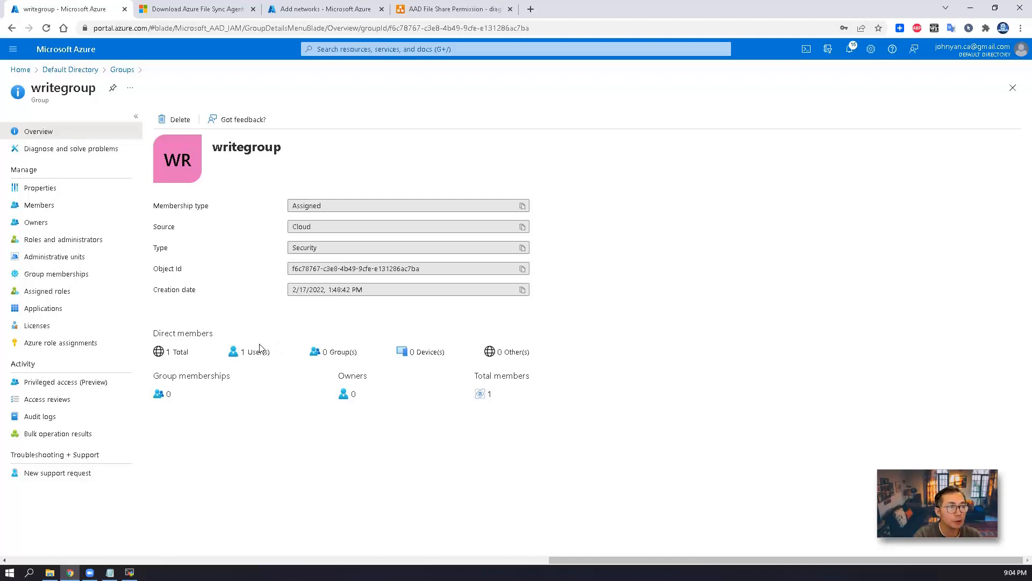
{"action": "left_click", "coordinate": [84, 205]}
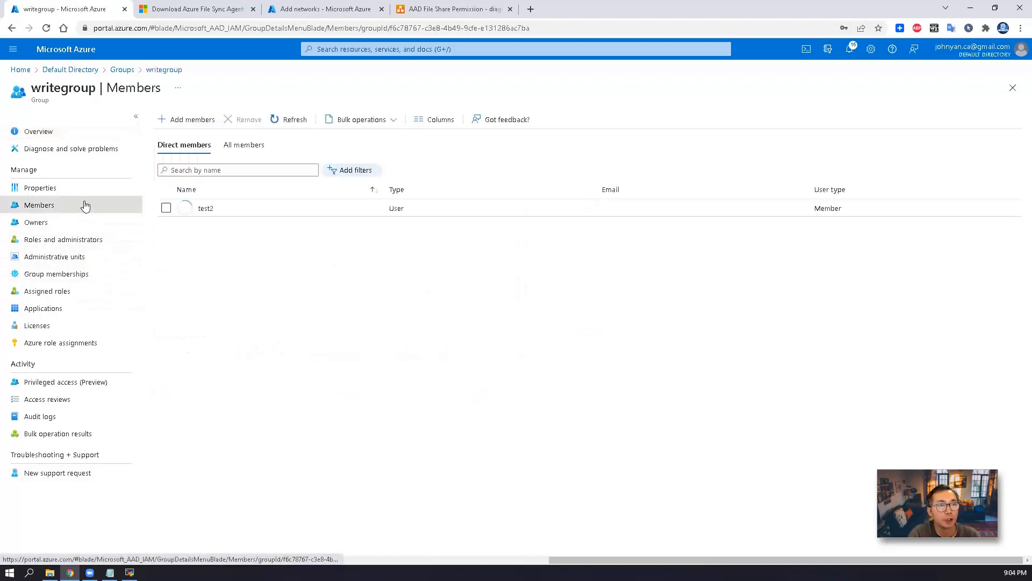
{"action": "left_click", "coordinate": [130, 572]}
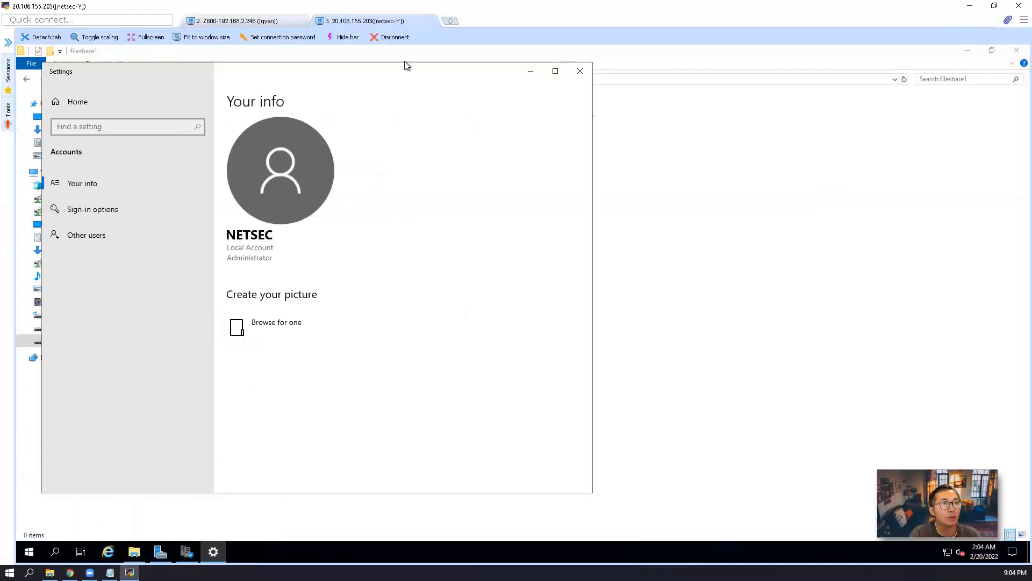
From the Z600 machine, connect to 20.106.155.203, enter the sign-in PIN, and permanently accept the certificate
{"action": "left_click", "coordinate": [258, 22]}
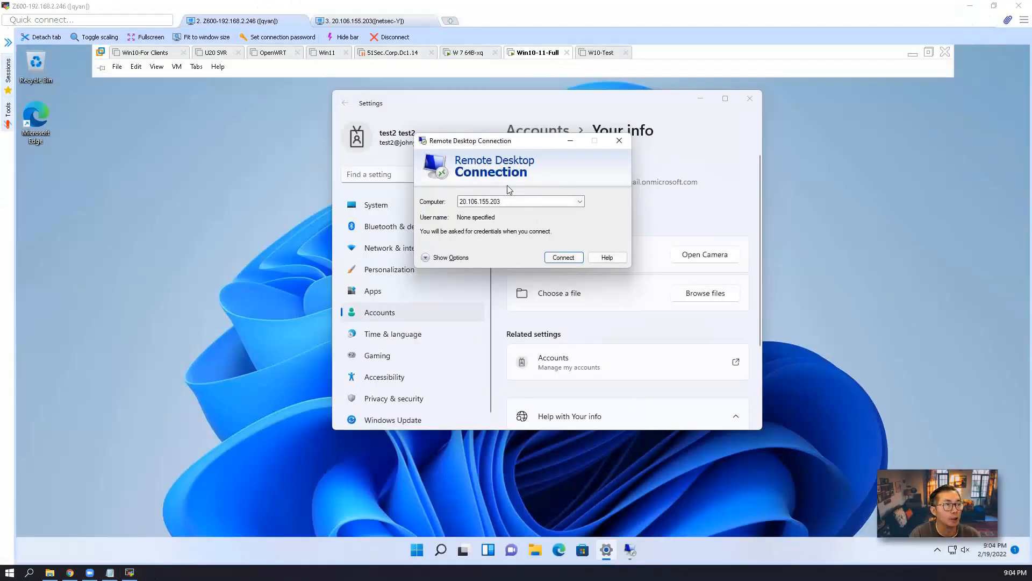
{"action": "left_click", "coordinate": [564, 258]}
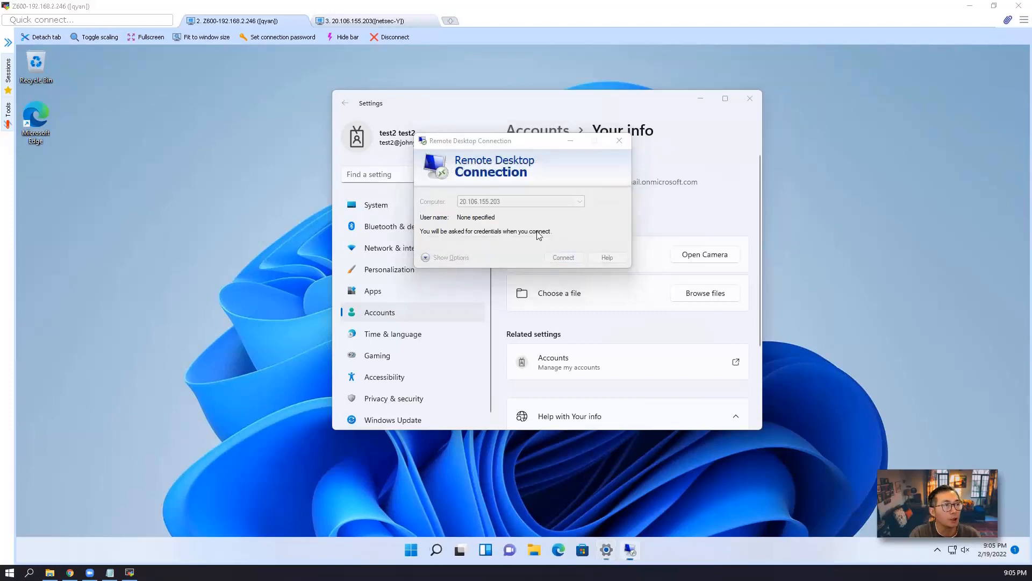
{"action": "type", "text": "123456"}
{"action": "key", "text": "Return"}
{"action": "left_click", "coordinate": [537, 277]}
{"action": "left_click", "coordinate": [557, 295]}
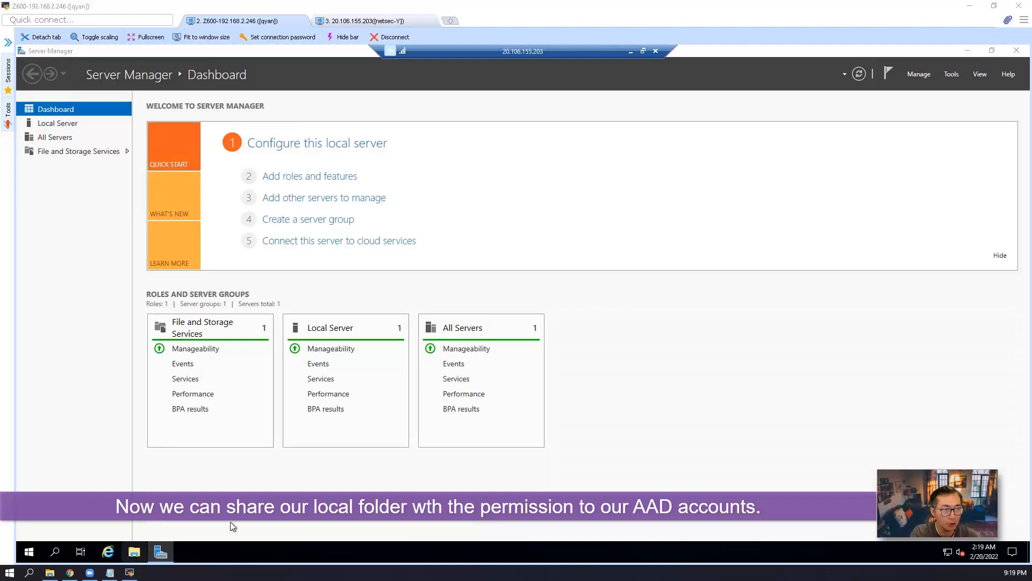
Share F:\fileshare1 on the network, giving AzureAD\test2 Read/Write permission
{"action": "left_click", "coordinate": [266, 387]}
{"action": "left_click", "coordinate": [279, 400]}
{"action": "right_click", "coordinate": [284, 399]}
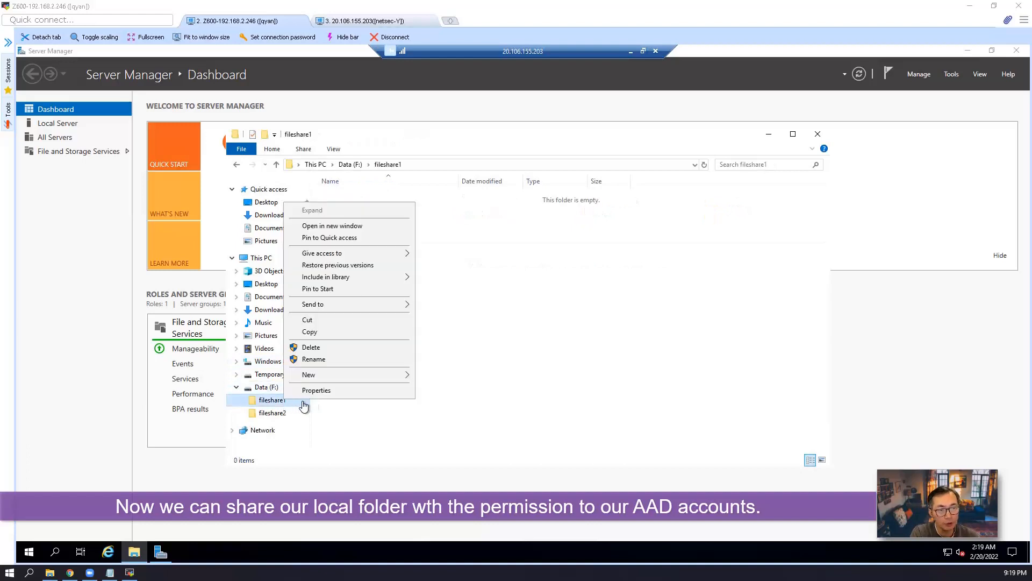
{"action": "left_click", "coordinate": [343, 394]}
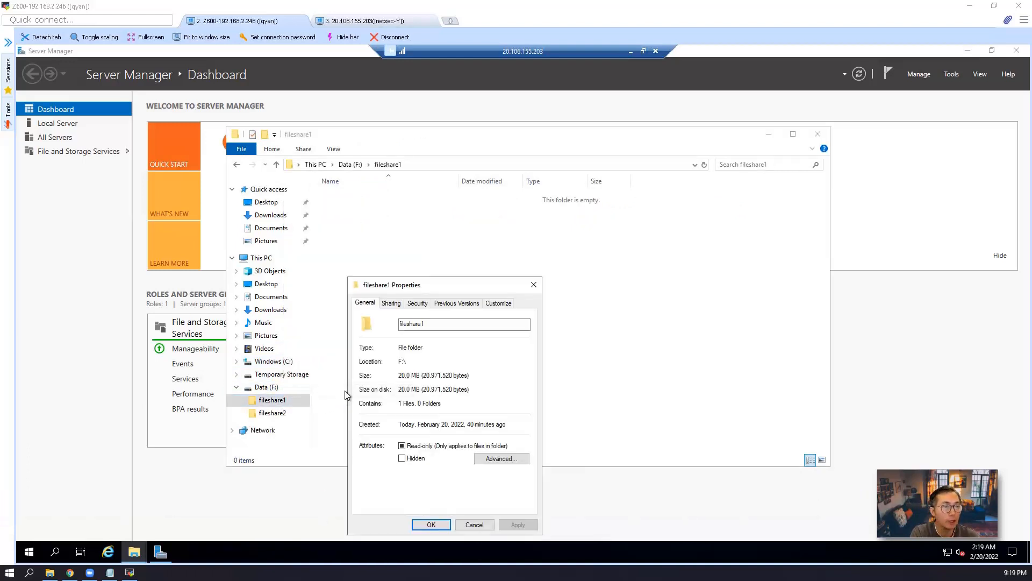
{"action": "left_click", "coordinate": [391, 304]}
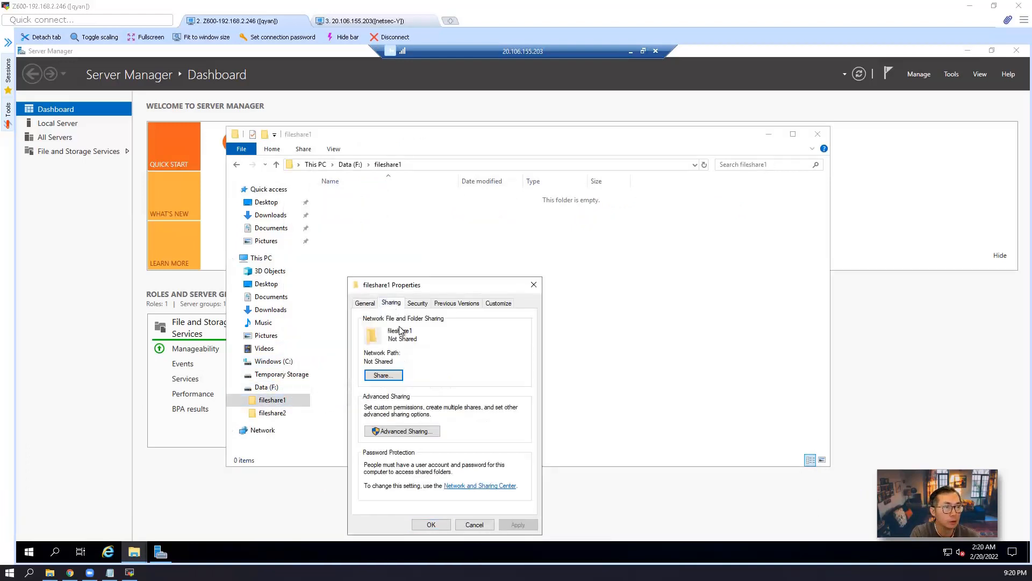
{"action": "left_click", "coordinate": [401, 377]}
{"action": "left_click", "coordinate": [376, 431]}
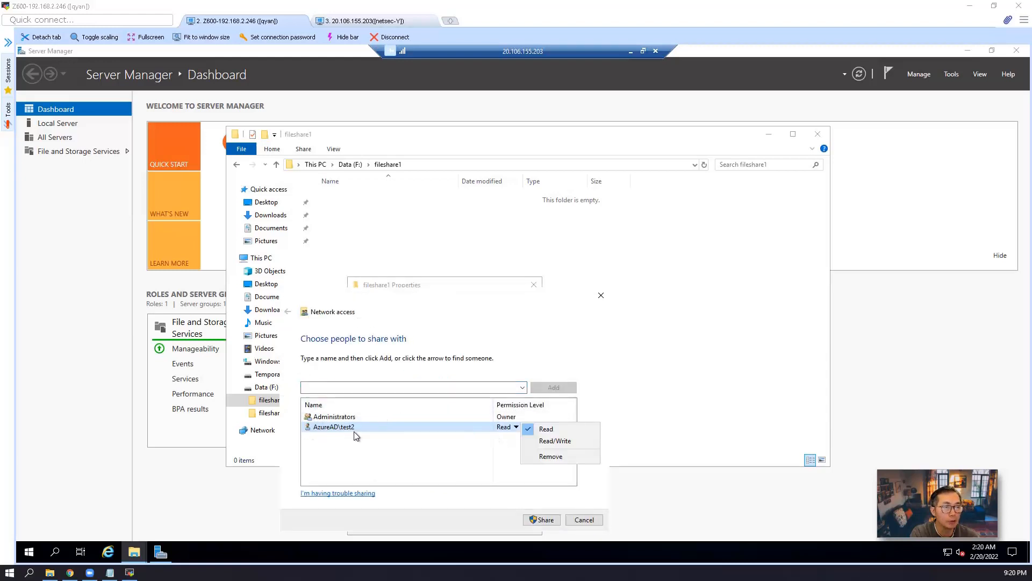
{"action": "left_click", "coordinate": [555, 440]}
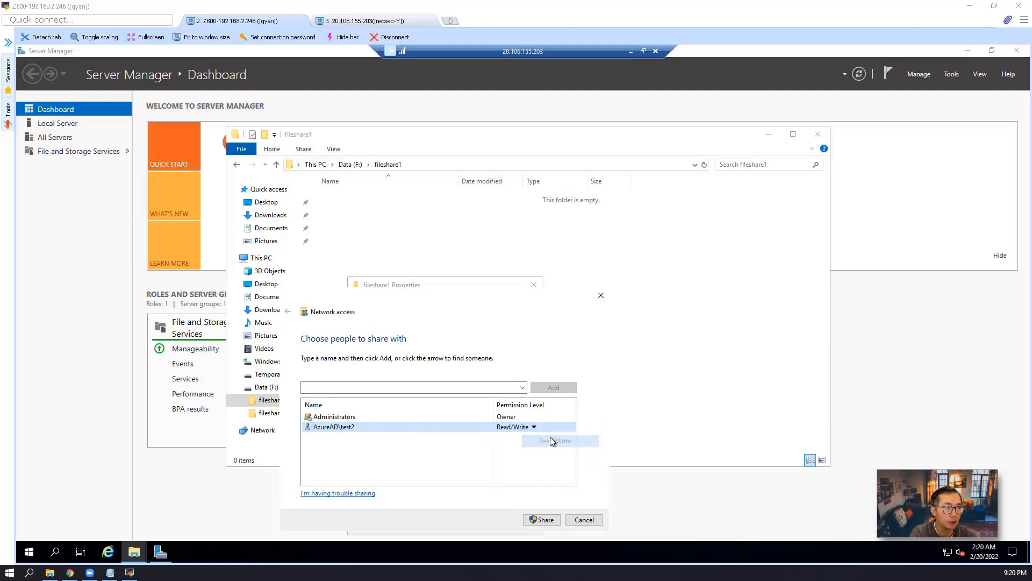
{"action": "left_click", "coordinate": [539, 521]}
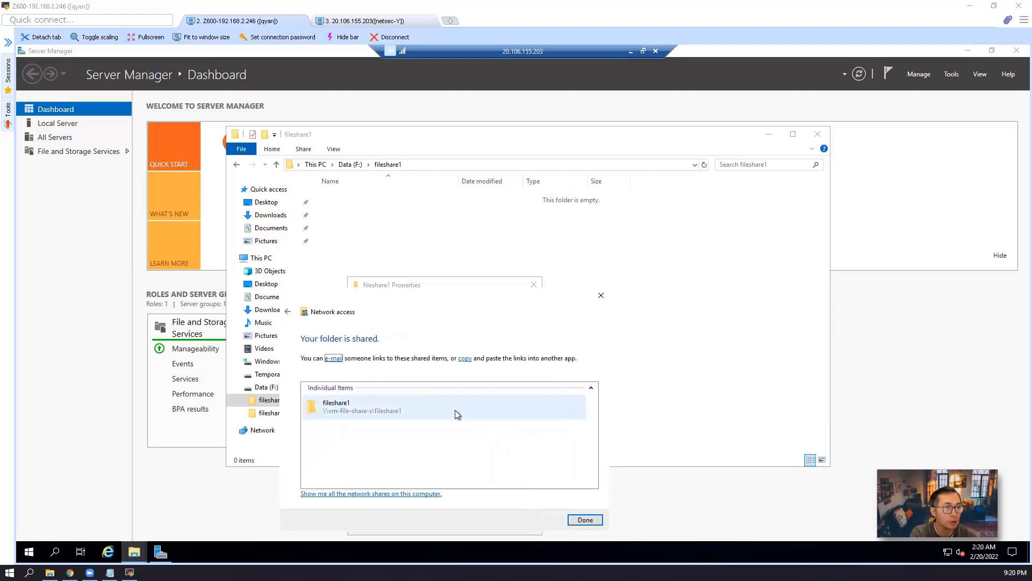
{"action": "left_click", "coordinate": [584, 520]}
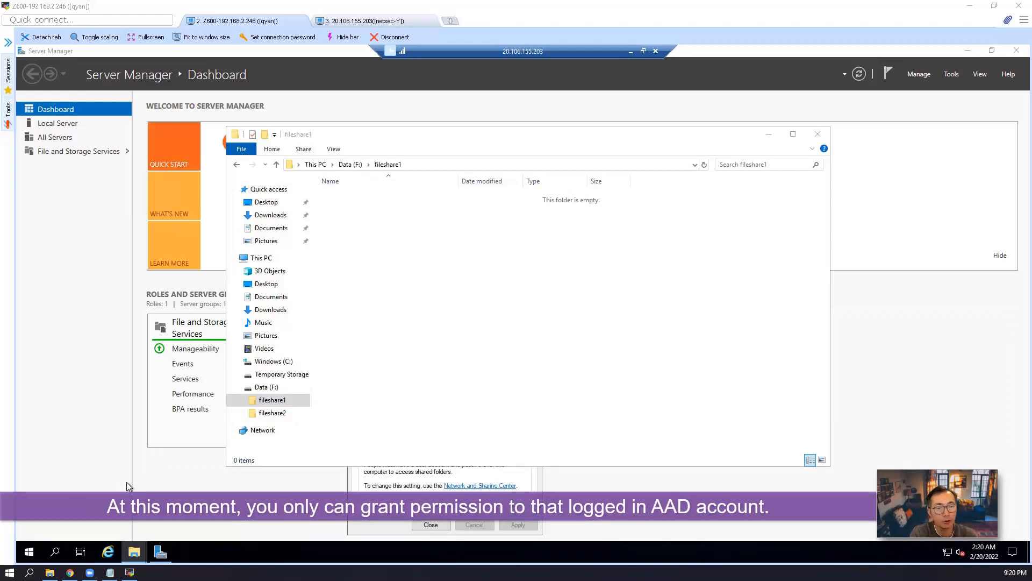
Open the Other users page in Settings > Accounts and start adding a work or school account
{"action": "left_click", "coordinate": [31, 551]}
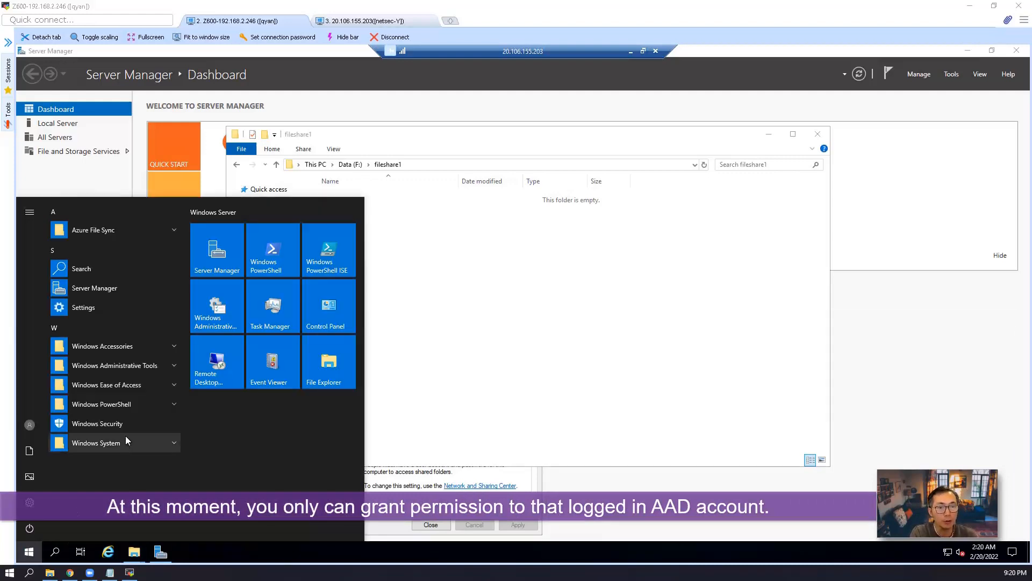
{"action": "left_click", "coordinate": [32, 425]}
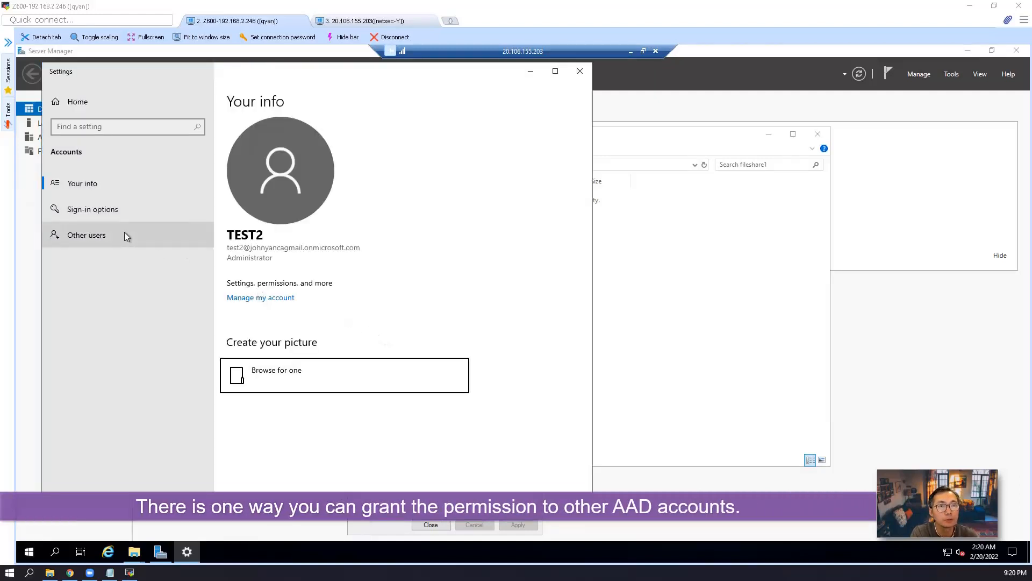
{"action": "left_click", "coordinate": [147, 234]}
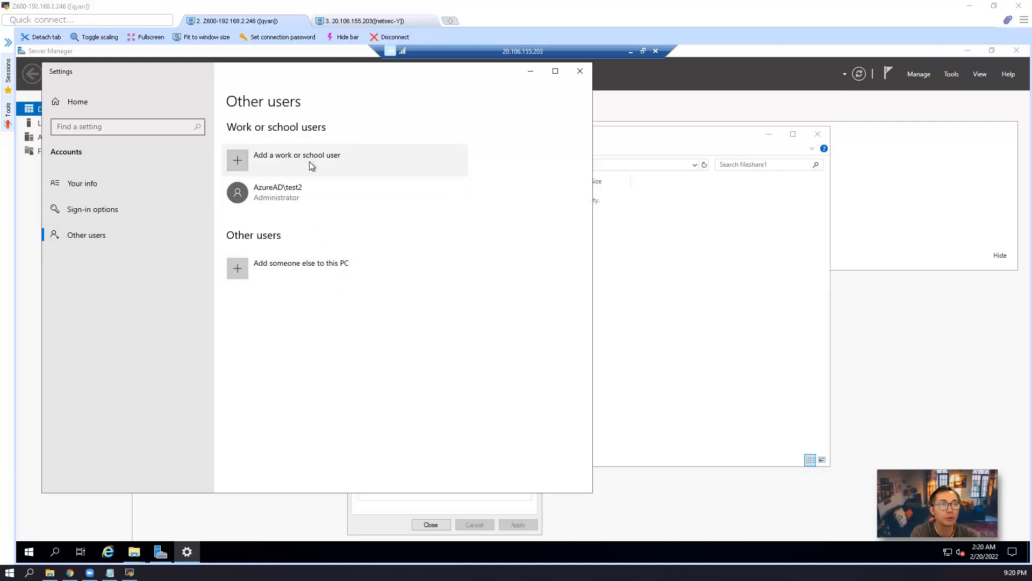
{"action": "left_click", "coordinate": [323, 166]}
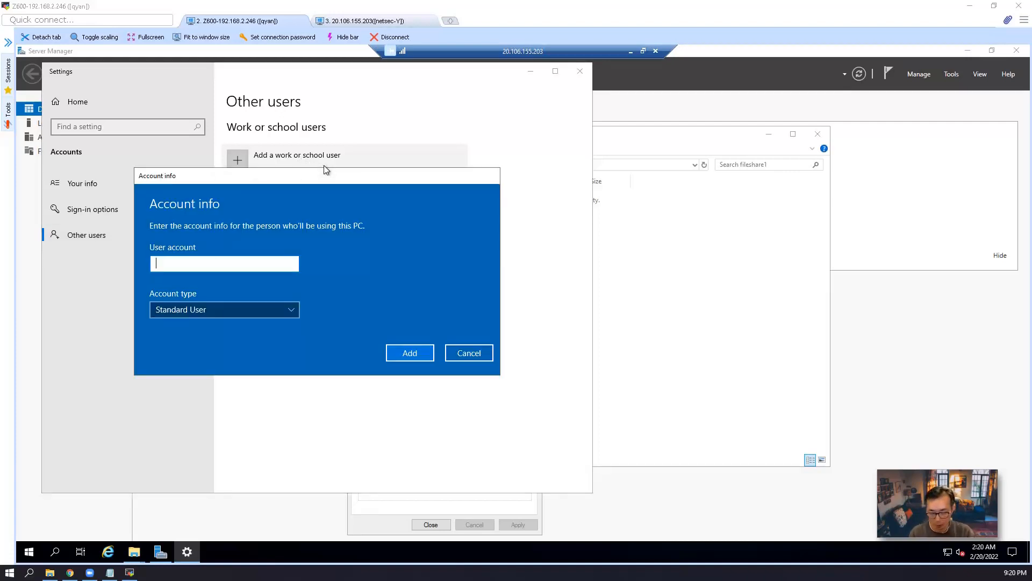
{"action": "left_click_drag", "start_coordinate": [328, 172], "coordinate": [395, 258]}
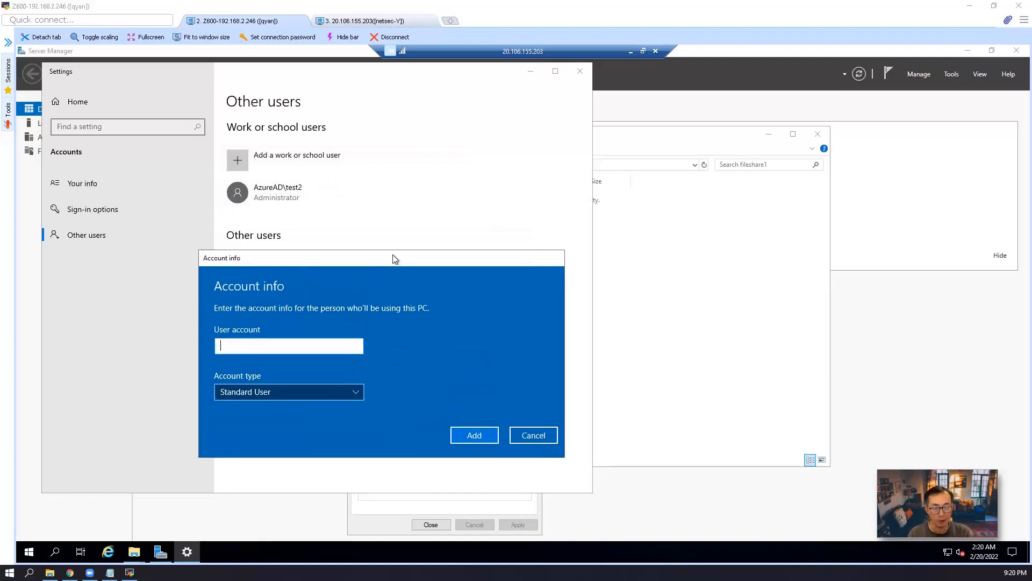
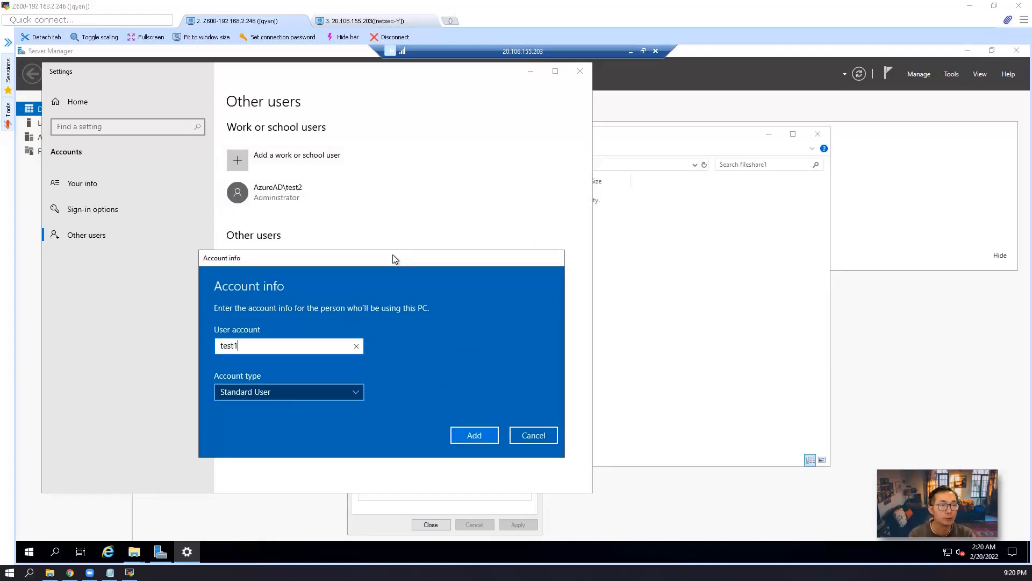
Add the test1 Azure AD work account using its full sign-in address, then close Settings
{"action": "key", "text": "Return"}
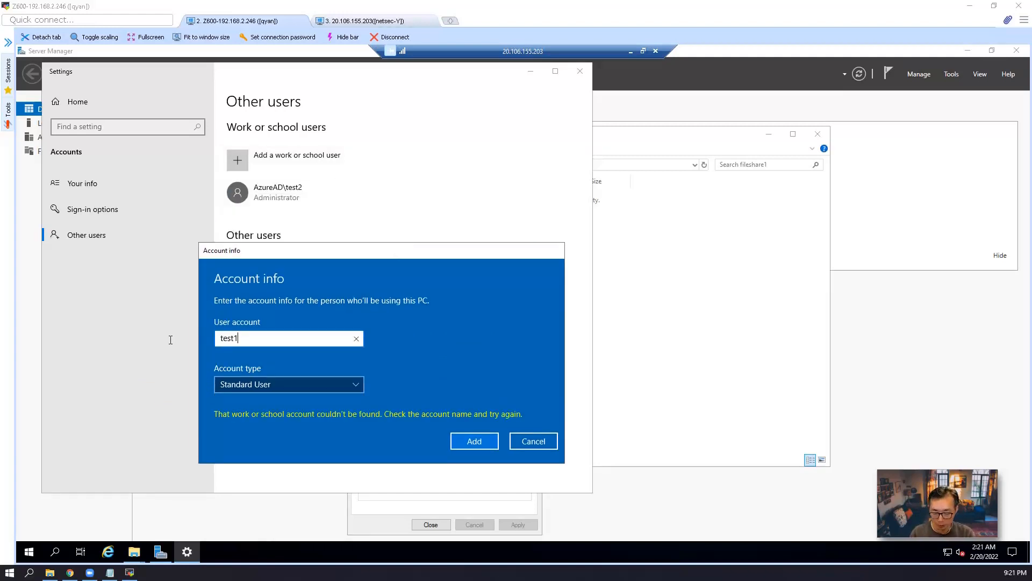
{"action": "left_click", "coordinate": [476, 444]}
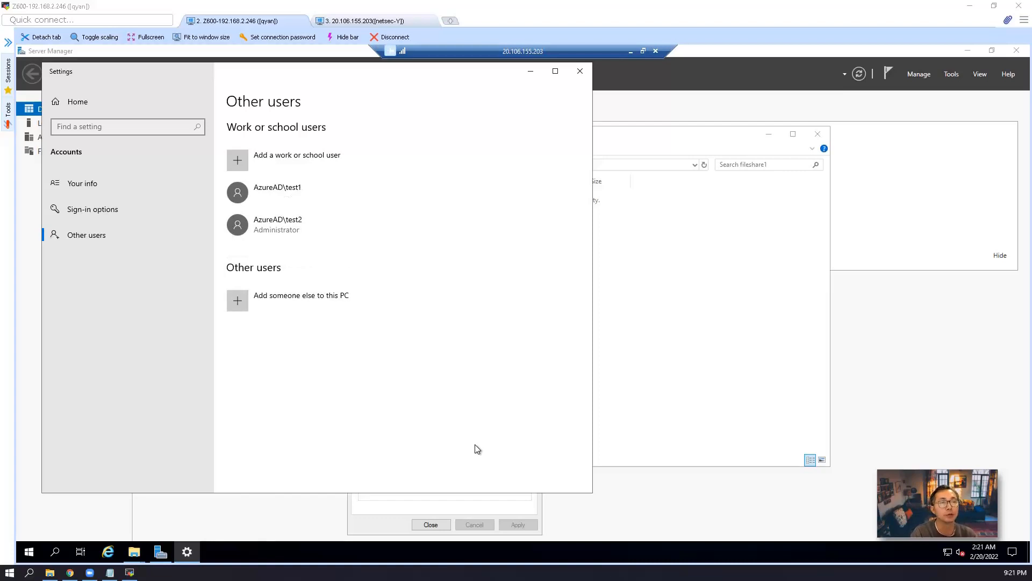
{"action": "left_click", "coordinate": [580, 71]}
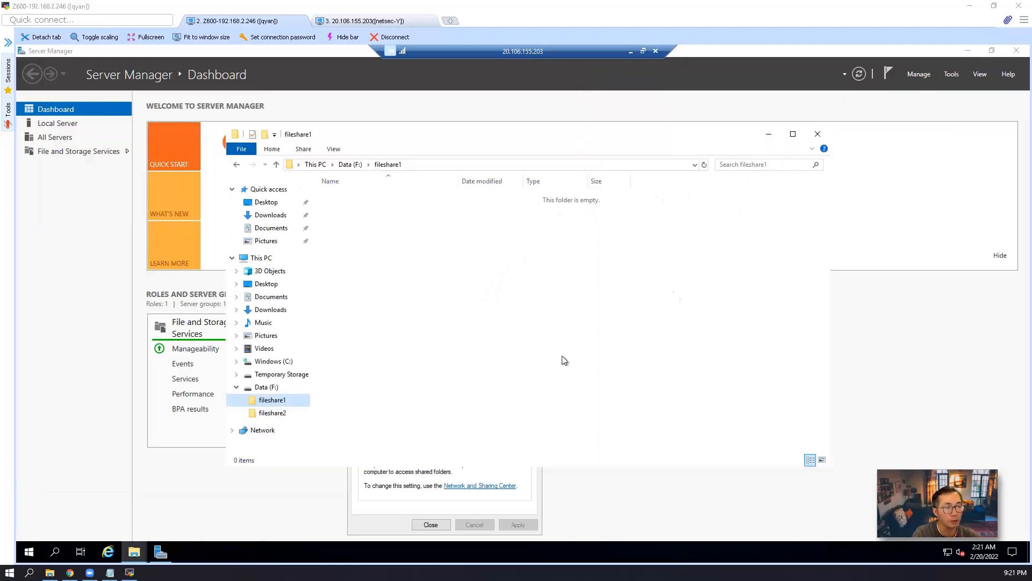
Add AzureAD\test1 with Read access to the fileshare1 share, alongside test2's Read/Write
{"action": "left_click", "coordinate": [367, 501]}
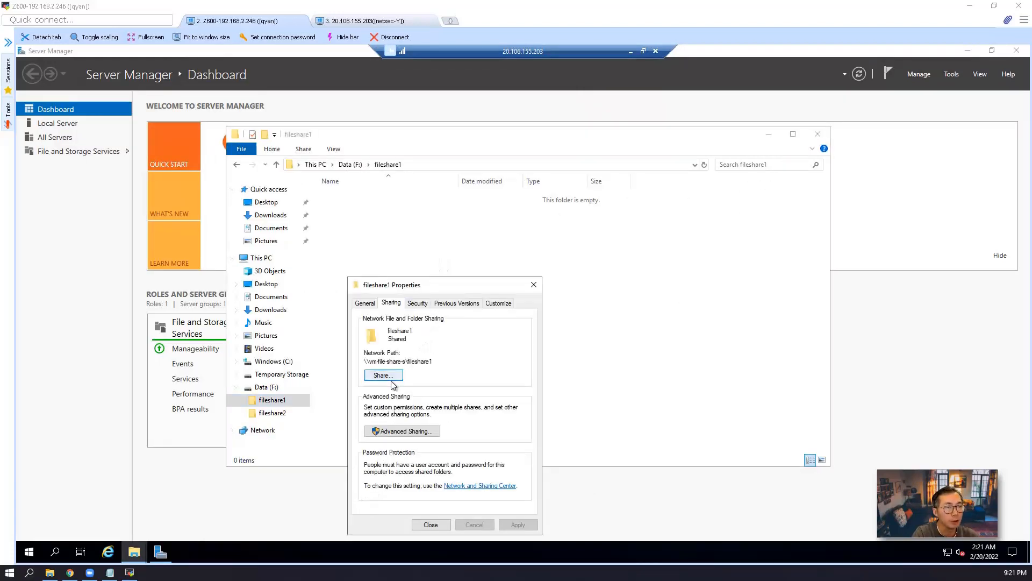
{"action": "left_click", "coordinate": [383, 375]}
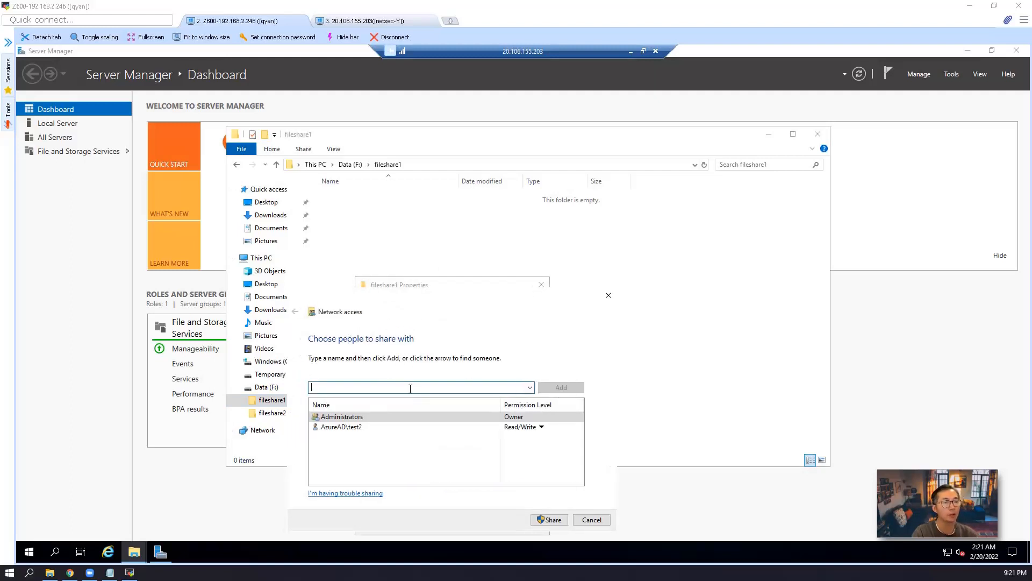
{"action": "type", "text": "AzureAD\\test1"}
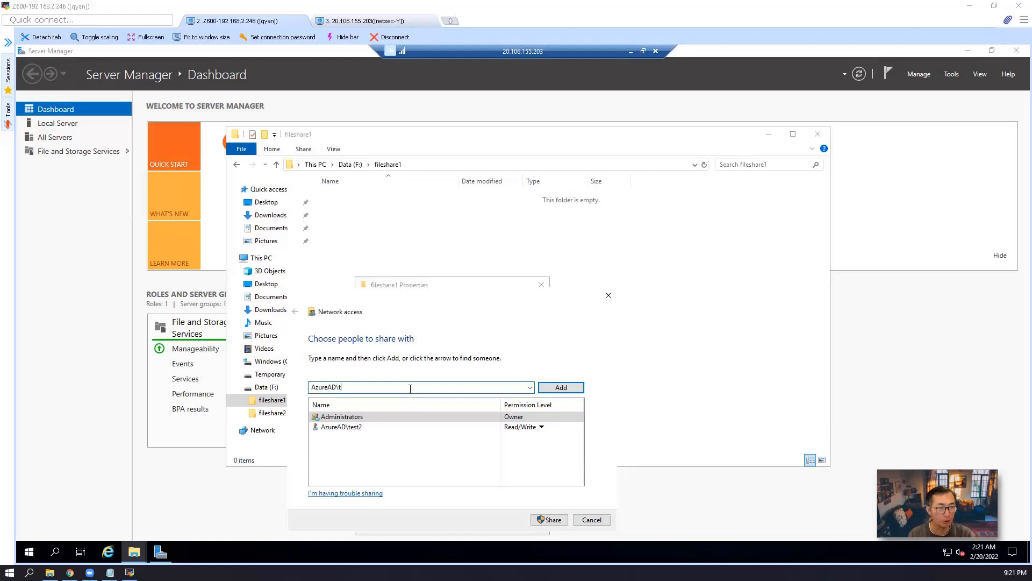
{"action": "left_click", "coordinate": [573, 388]}
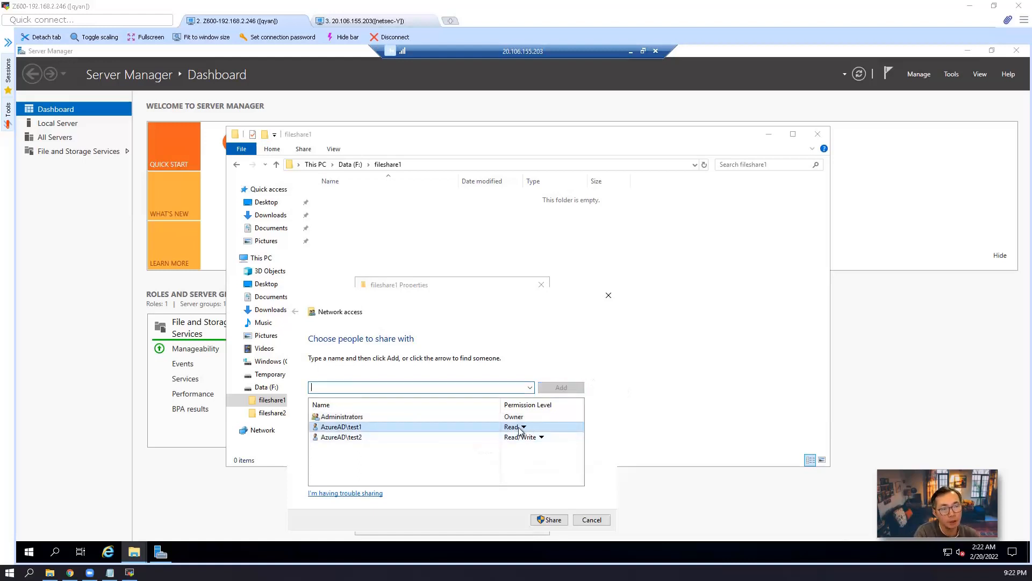
{"action": "left_click", "coordinate": [554, 521]}
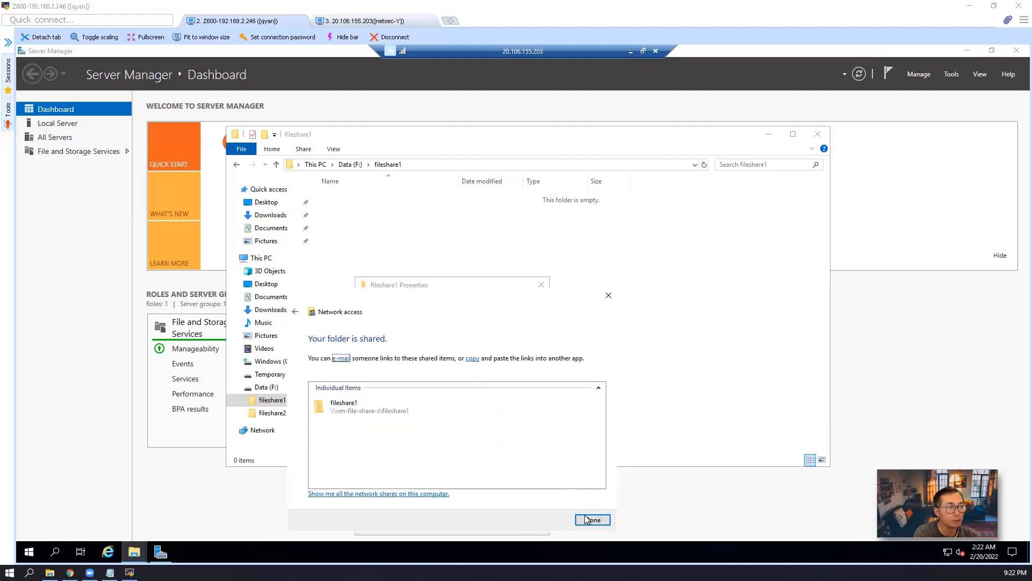
{"action": "left_click", "coordinate": [587, 519]}
{"action": "left_click", "coordinate": [448, 515]}
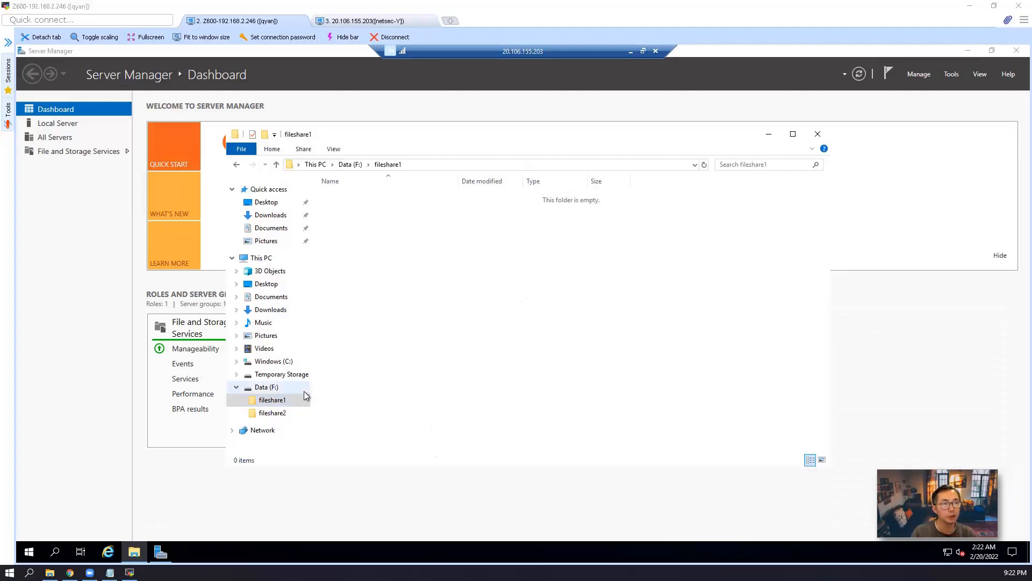
Load the 51Sec OD site at od.51sec.org in Internet Explorer
{"action": "left_click", "coordinate": [112, 559]}
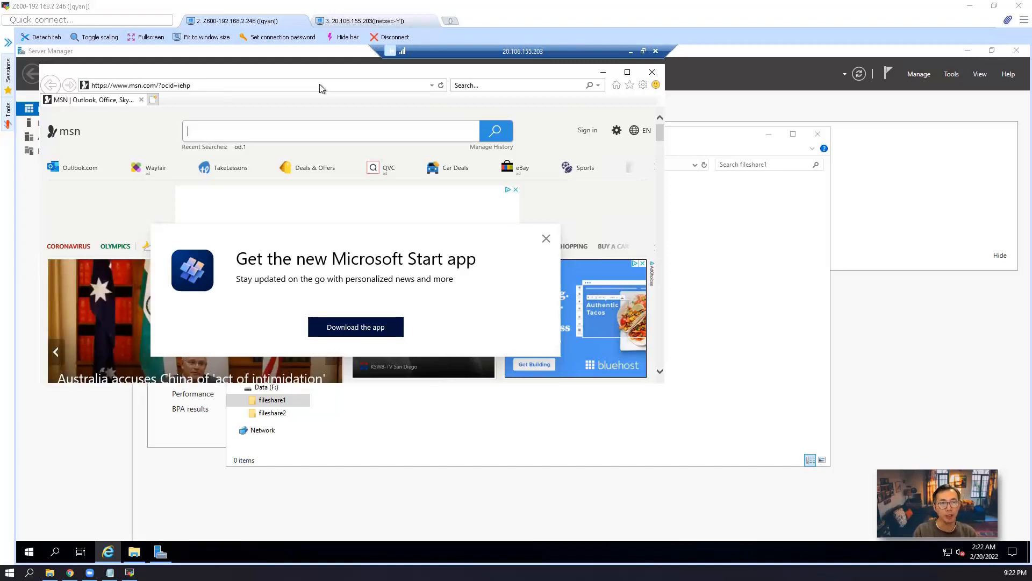
{"action": "left_click", "coordinate": [321, 88]}
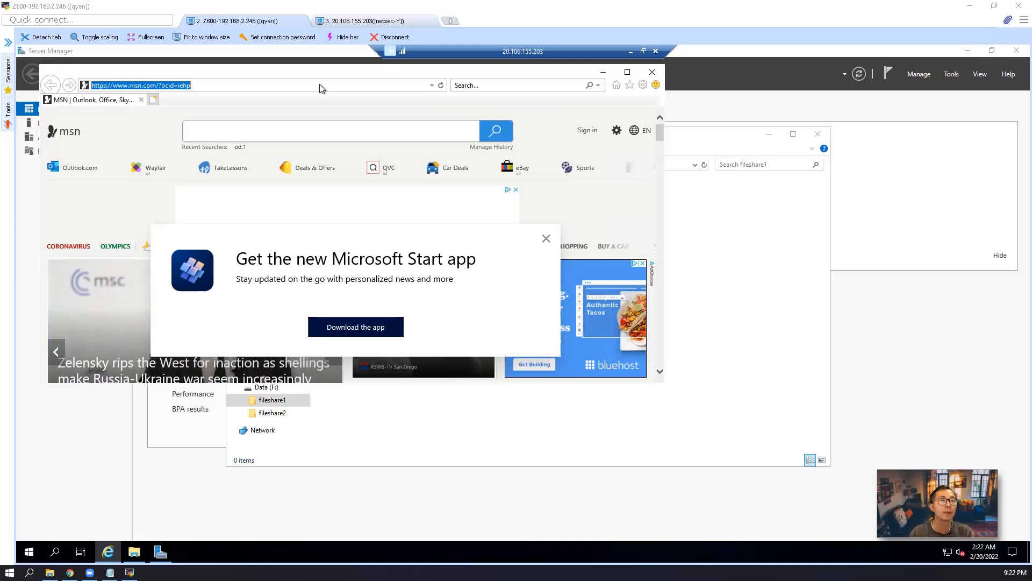
{"action": "type", "text": "od.51sec.org"}
{"action": "key", "text": "Return"}
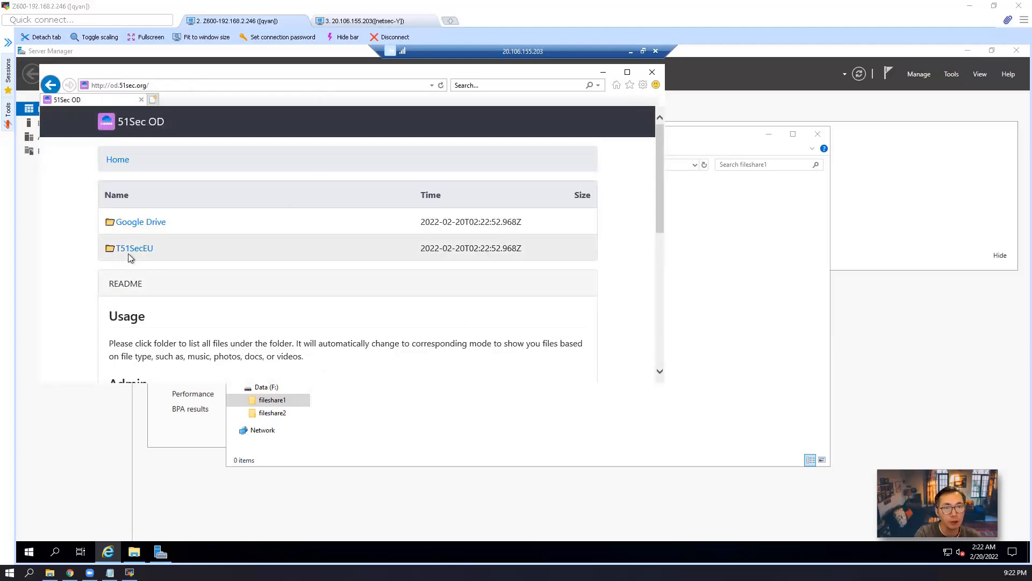
Browse to the T51SecEU > Sharing > ISO folder on 51Sec OD
{"action": "left_click", "coordinate": [136, 251]}
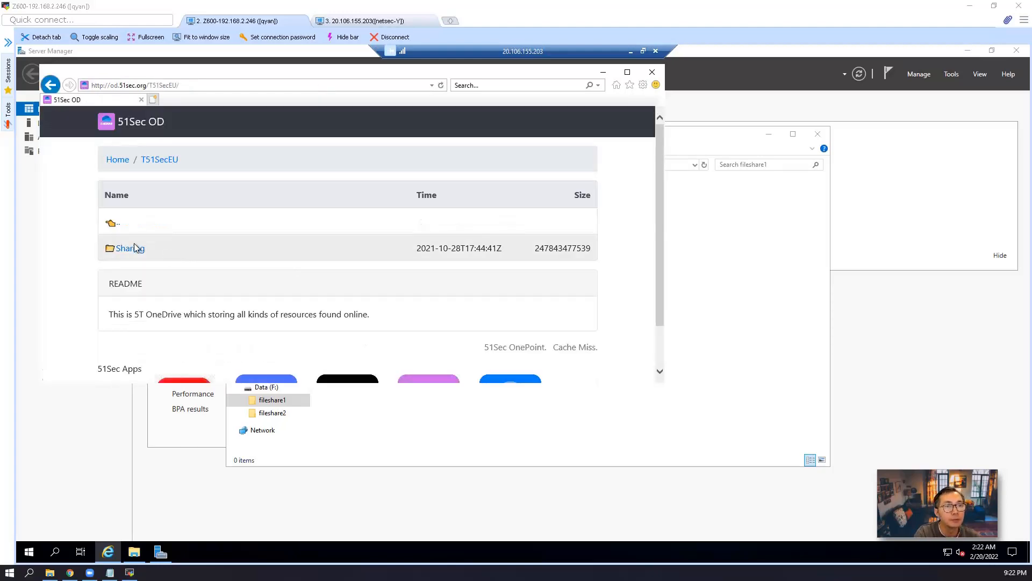
{"action": "left_click", "coordinate": [134, 248]}
{"action": "left_click", "coordinate": [290, 299]}
{"action": "scroll", "coordinate": [280, 243], "scroll_direction": "down", "scroll_amount": 10}
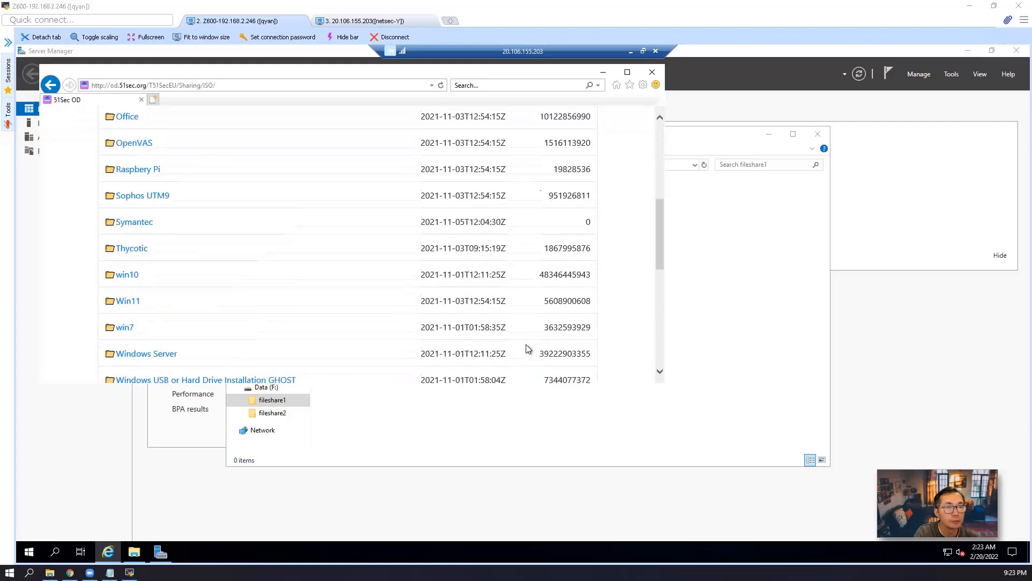
{"action": "scroll", "coordinate": [469, 209], "scroll_direction": "up", "scroll_amount": 1}
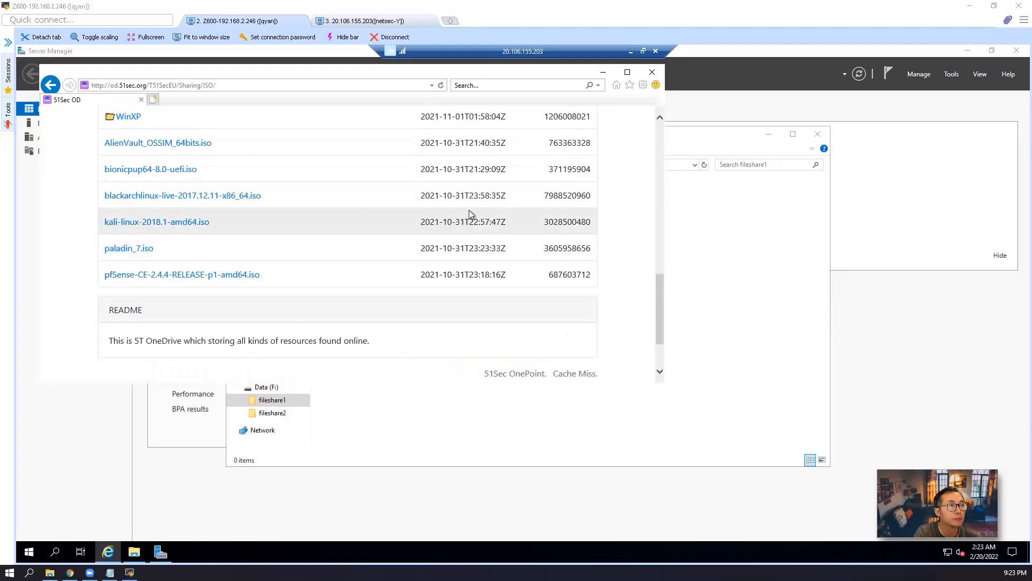
Download AlienVault_OSSIM_64bits.iso, saving it into F:\fileshare1
{"action": "left_click", "coordinate": [208, 142]}
{"action": "left_click", "coordinate": [561, 191]}
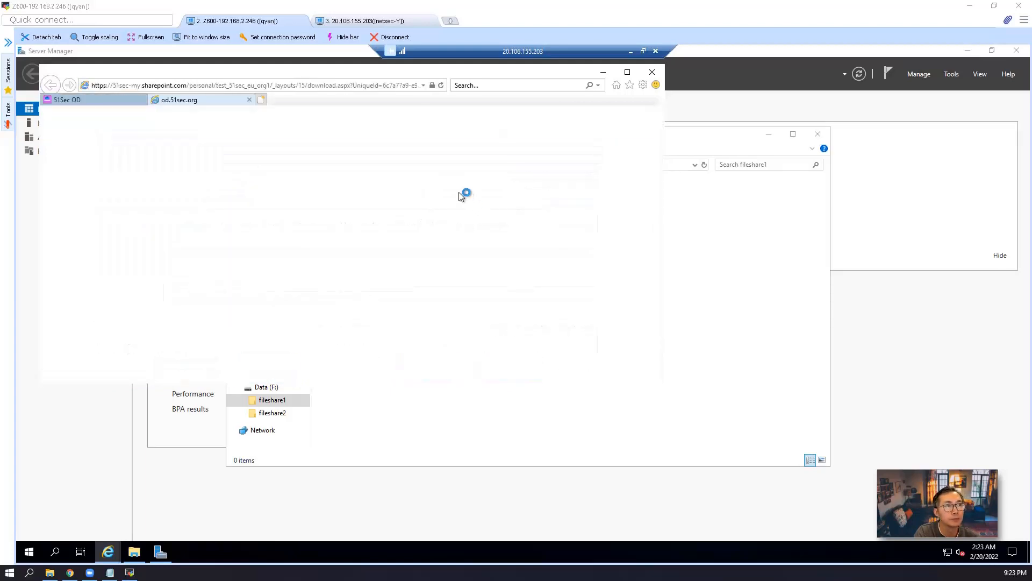
{"action": "left_click", "coordinate": [544, 370]}
{"action": "left_click", "coordinate": [547, 398]}
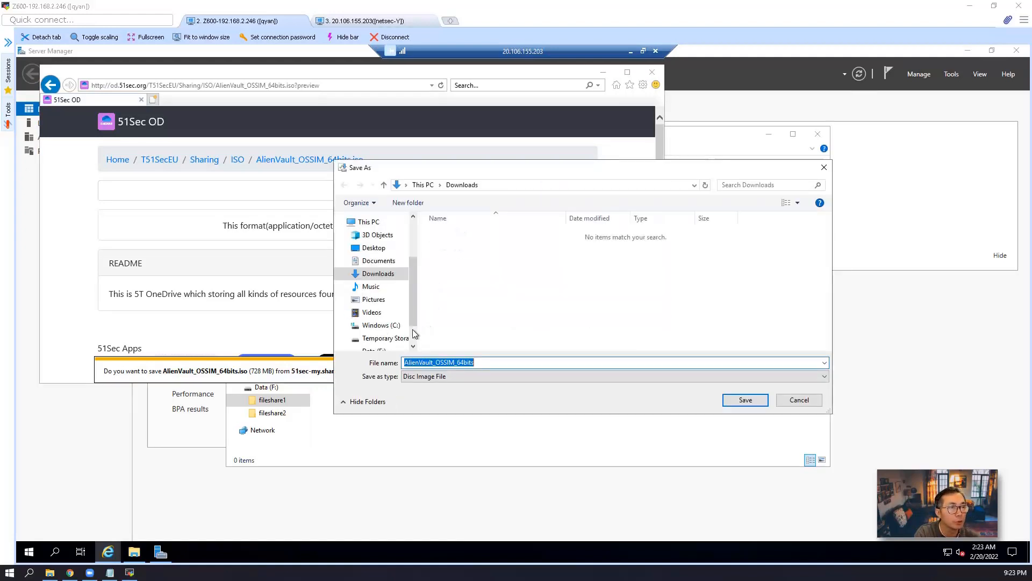
{"action": "scroll", "coordinate": [408, 329], "scroll_direction": "down", "scroll_amount": 1}
{"action": "left_click", "coordinate": [376, 321]}
{"action": "double_click", "coordinate": [452, 232]}
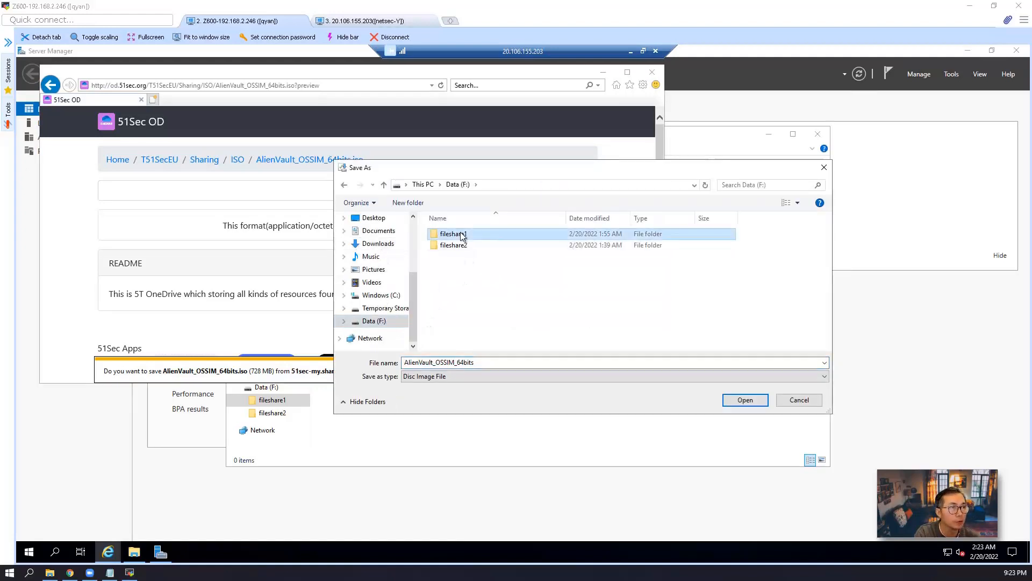
{"action": "left_click", "coordinate": [745, 400]}
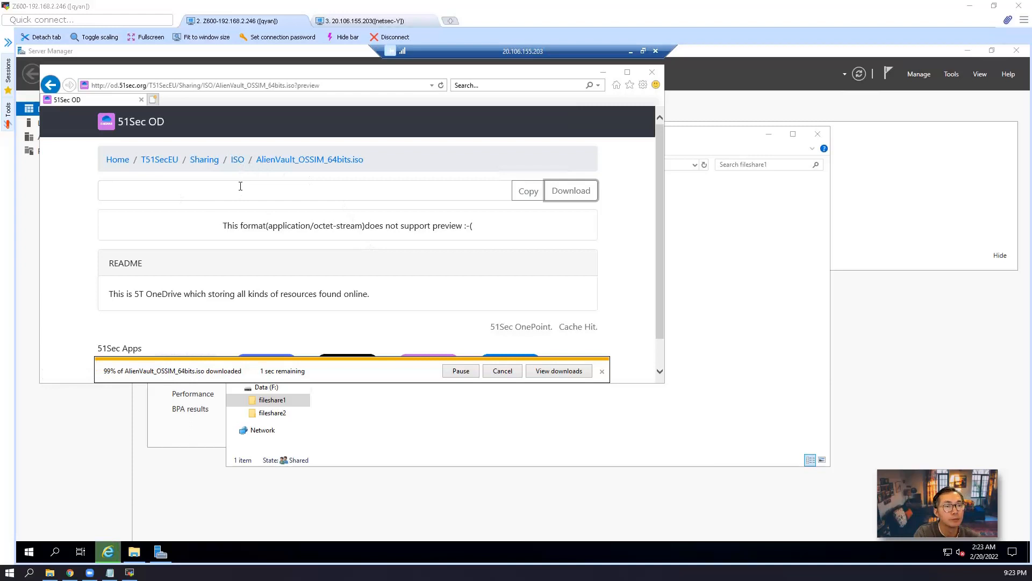
Download bionicpup64-8.0-uefi.iso to the default Downloads folder
{"action": "left_click", "coordinate": [237, 160]}
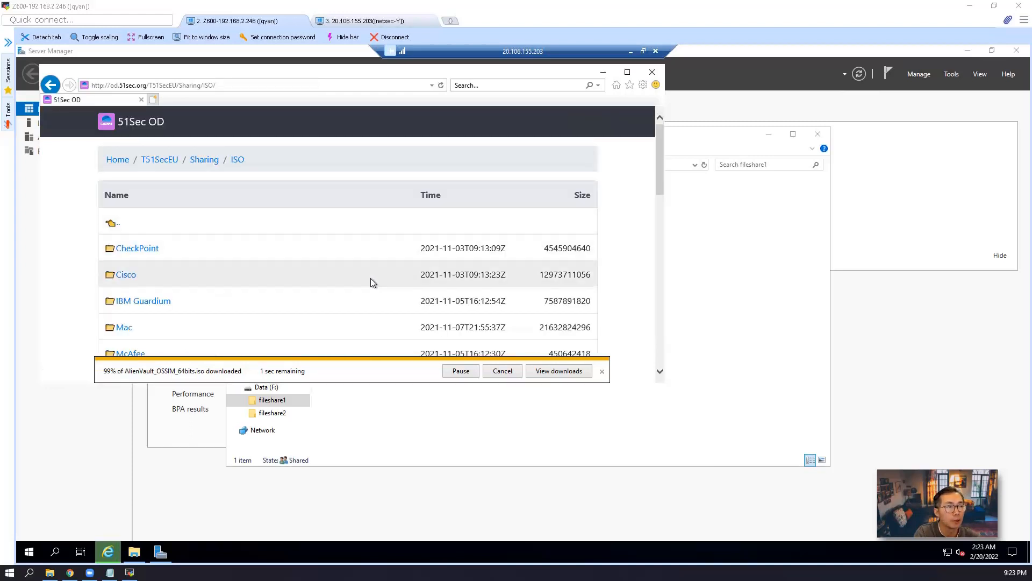
{"action": "scroll", "coordinate": [370, 278], "scroll_direction": "down", "scroll_amount": 10}
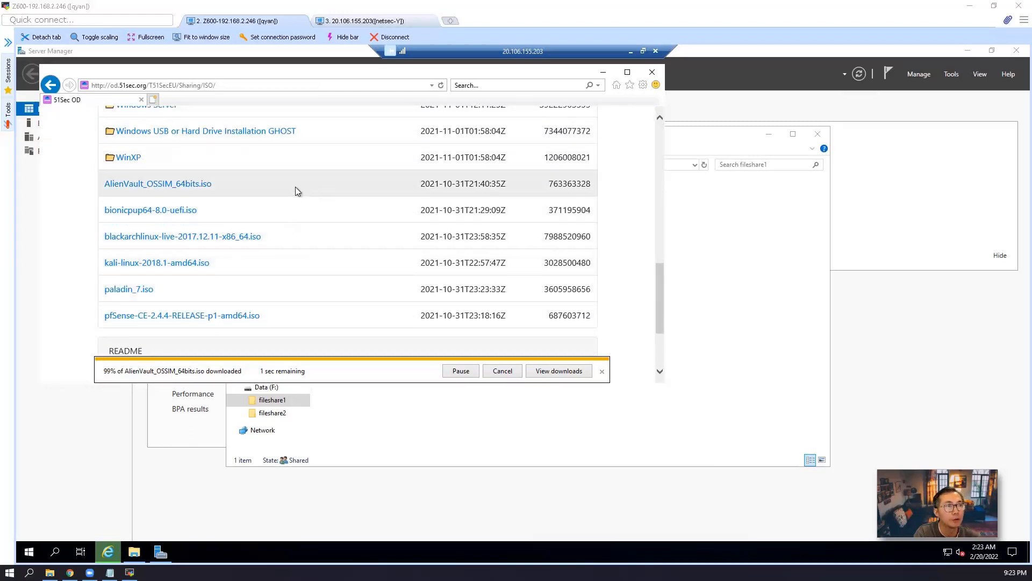
{"action": "left_click", "coordinate": [182, 210]}
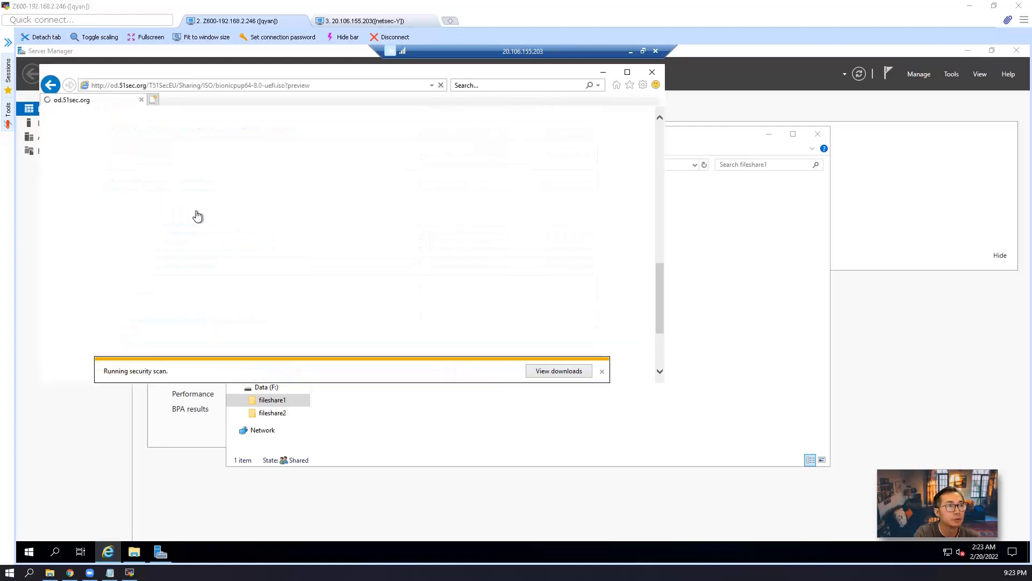
{"action": "left_click", "coordinate": [569, 193]}
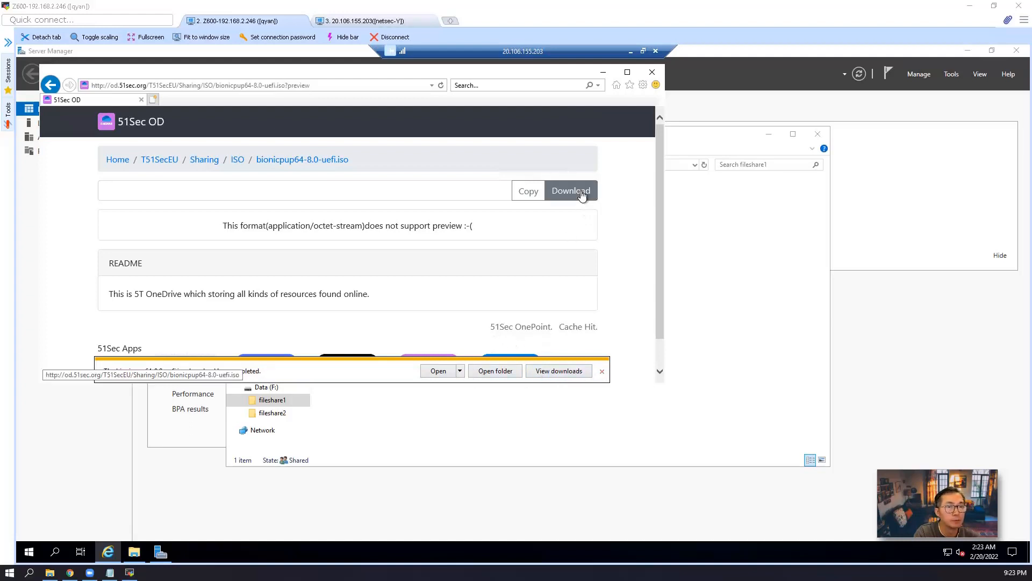
{"action": "left_click", "coordinate": [495, 371]}
Move the bionicpup64-8.0-uefi ISO from Downloads into F:\fileshare1
{"action": "right_click", "coordinate": [414, 205]}
{"action": "left_click", "coordinate": [400, 215]}
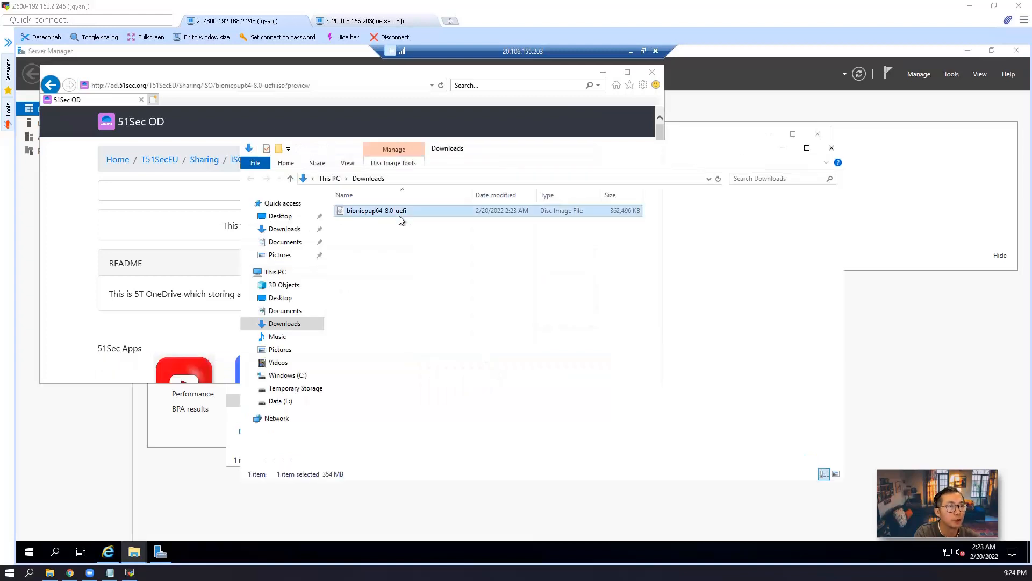
{"action": "right_click", "coordinate": [401, 217]}
{"action": "left_click", "coordinate": [437, 318]}
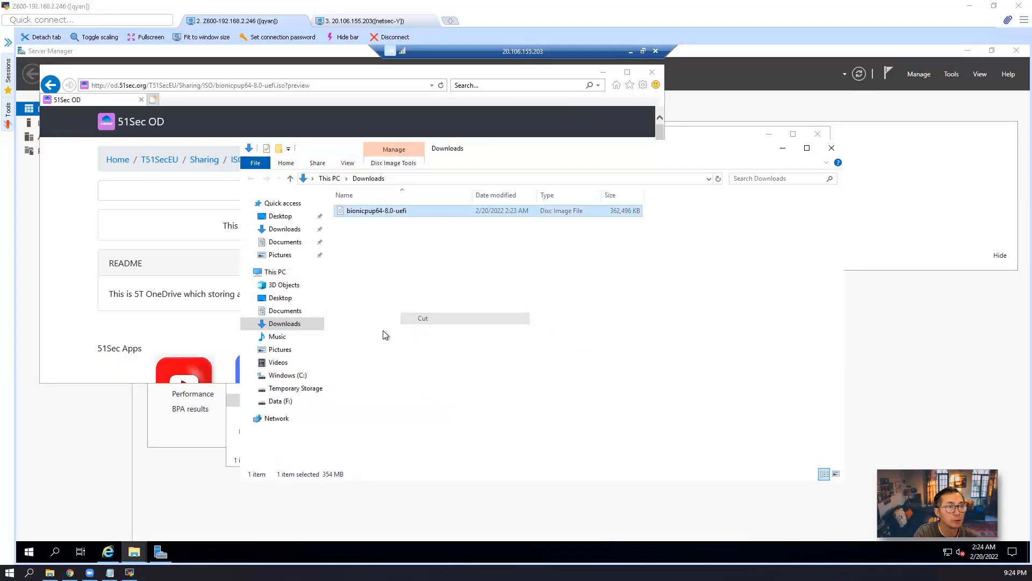
{"action": "left_click", "coordinate": [294, 402]}
{"action": "double_click", "coordinate": [387, 214]}
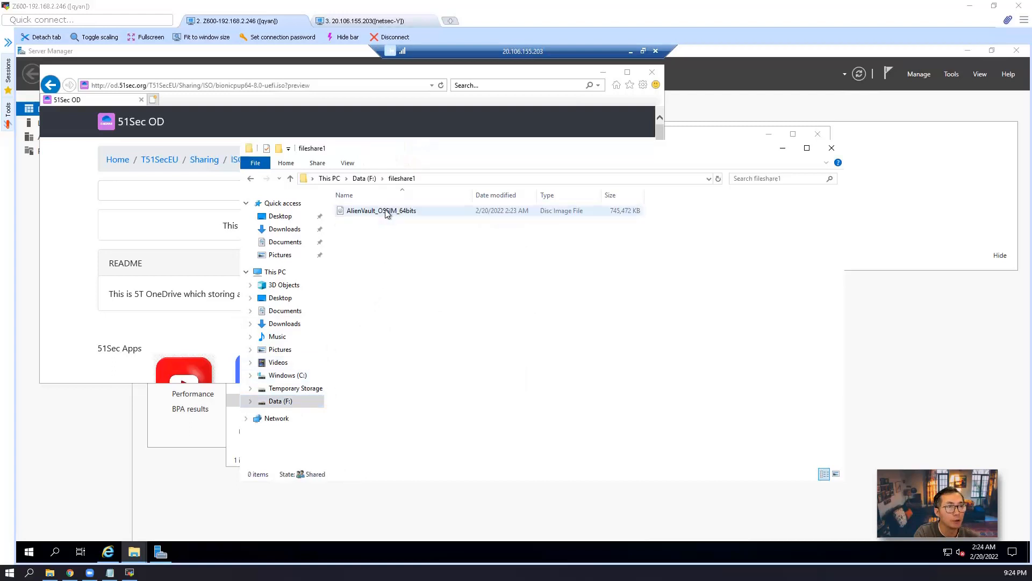
{"action": "right_click", "coordinate": [424, 250]}
{"action": "left_click", "coordinate": [450, 324]}
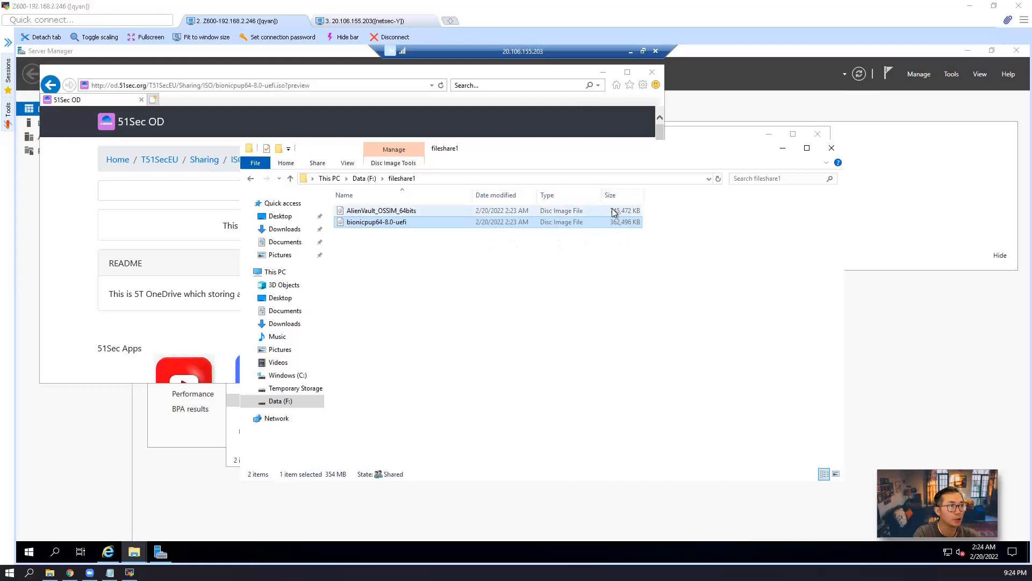
Check fileshare1's properties to confirm both ISOs total about 1.07 GB
{"action": "right_click", "coordinate": [451, 214]}
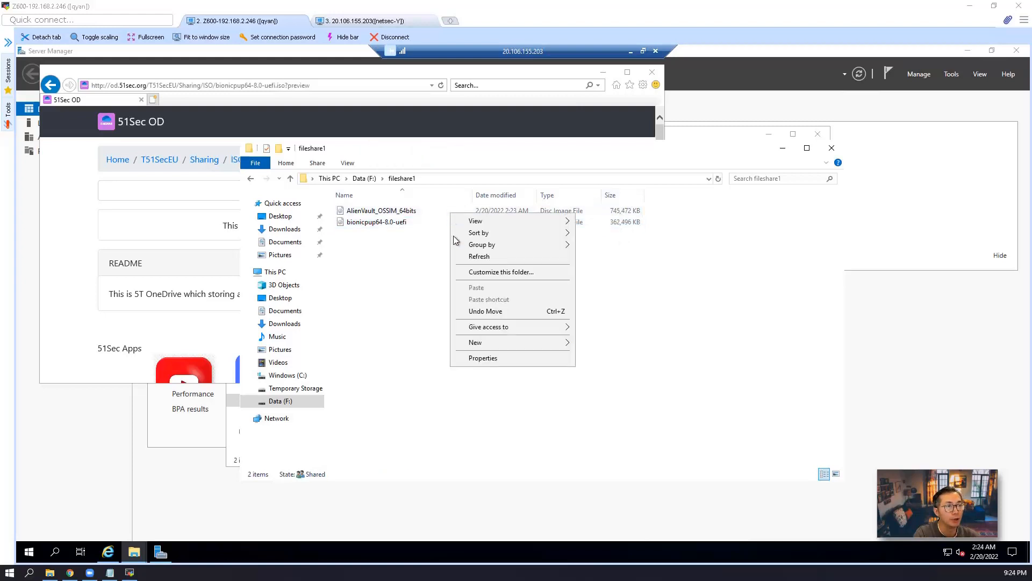
{"action": "left_click", "coordinate": [487, 358]}
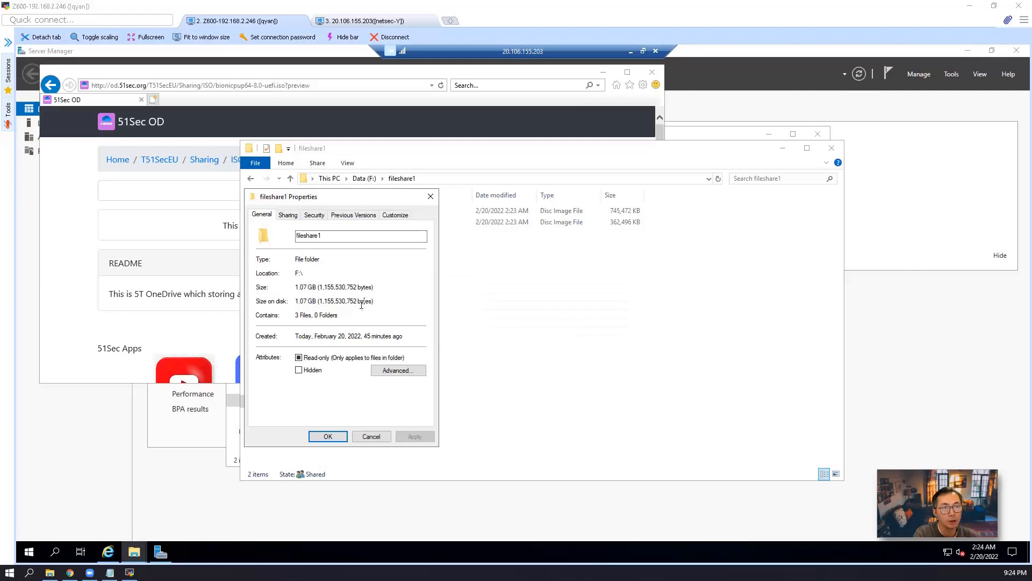
{"action": "left_click", "coordinate": [372, 436]}
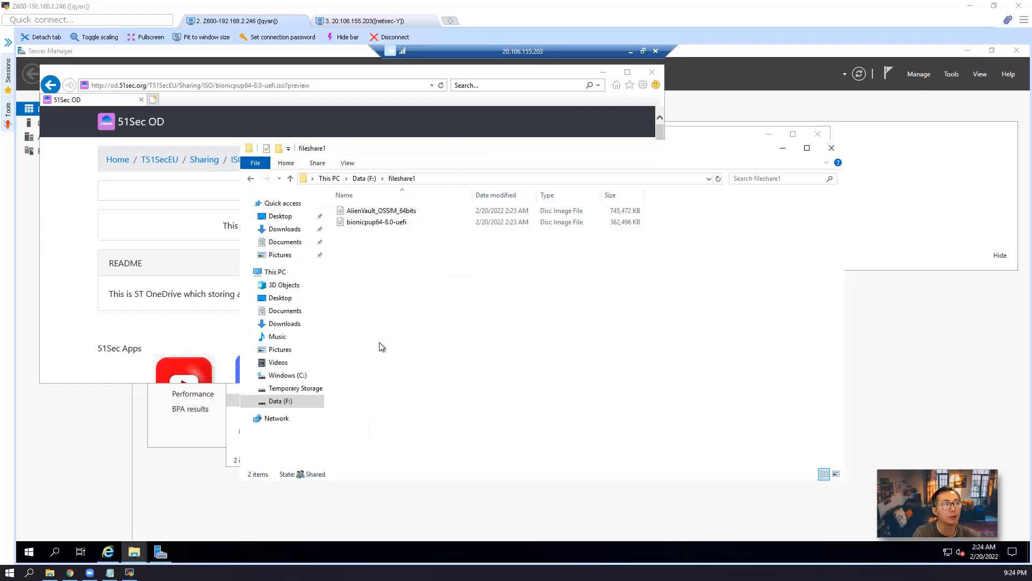